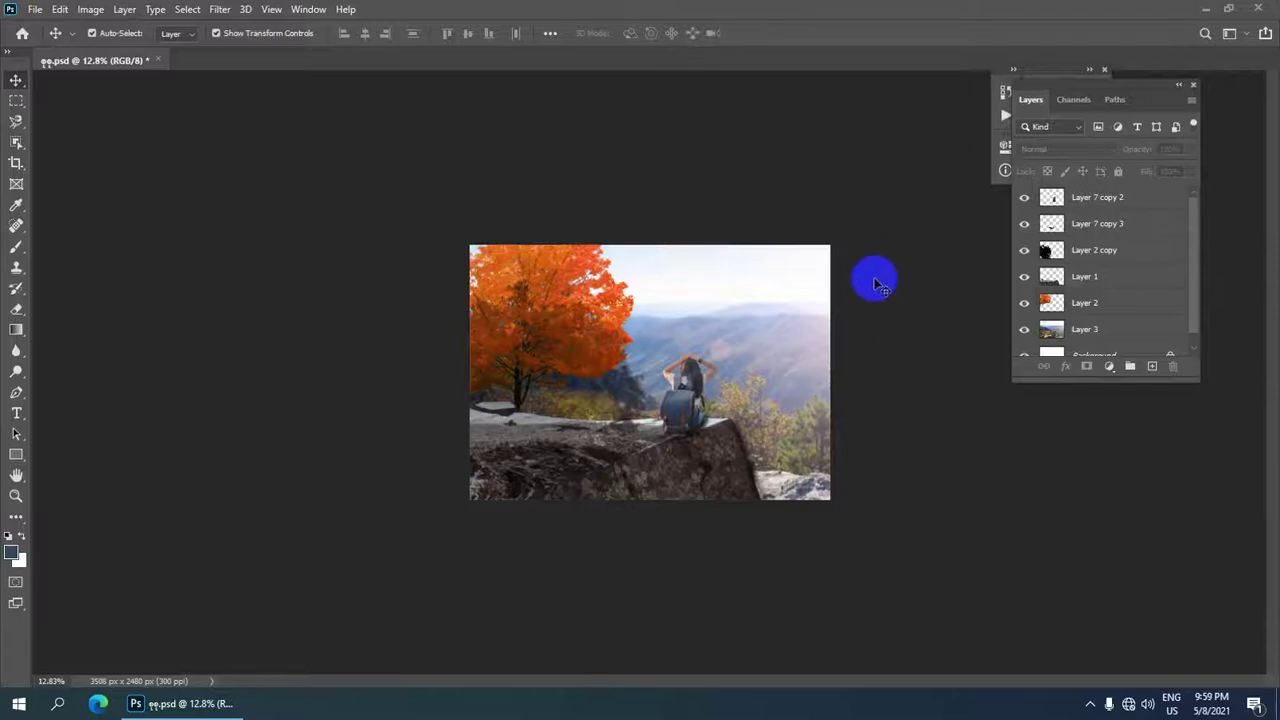
# - Hide and reshow the rock and tree layers to compare the existing composite
pyautogui.scroll(1, 790, 290)
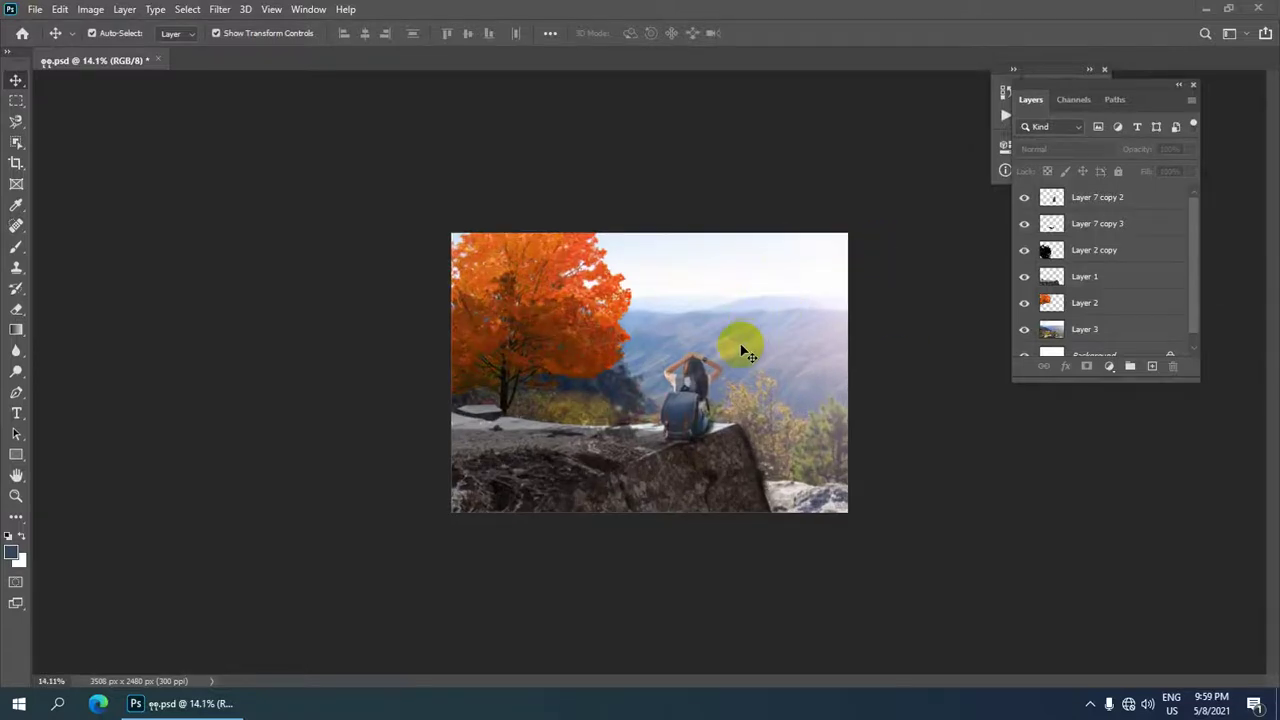
pyautogui.scroll(-2, 740, 350)
pyautogui.scroll(2, 715, 366)
pyautogui.scroll(2, 712, 390)
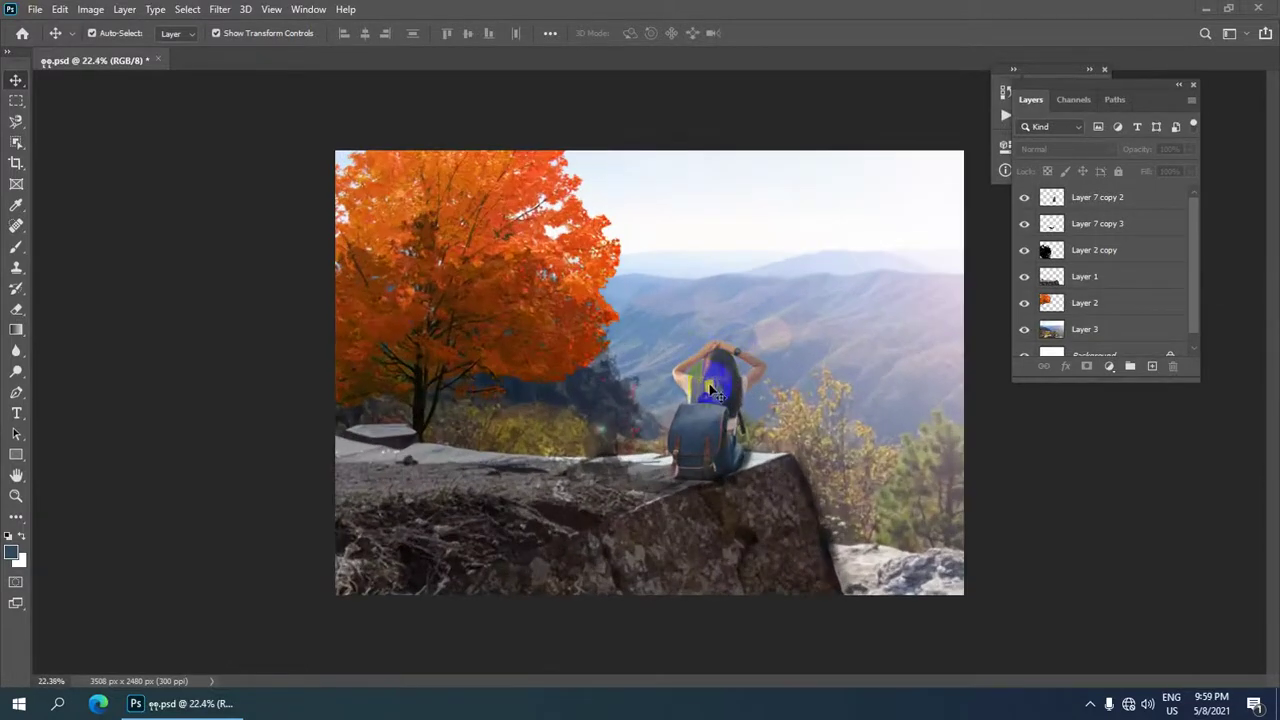
pyautogui.scroll(-1, 643, 363)
pyautogui.scroll(1, 606, 309)
pyautogui.scroll(2, 576, 317)
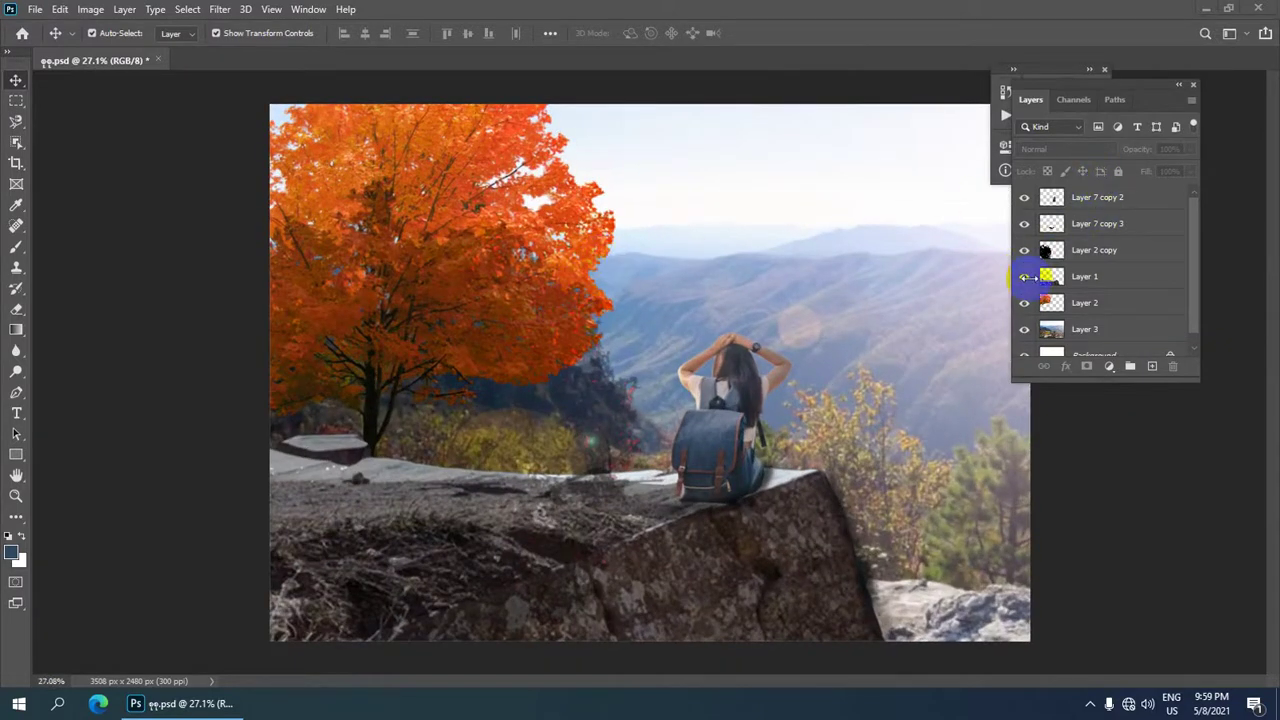
pyautogui.scroll(-2, 790, 248)
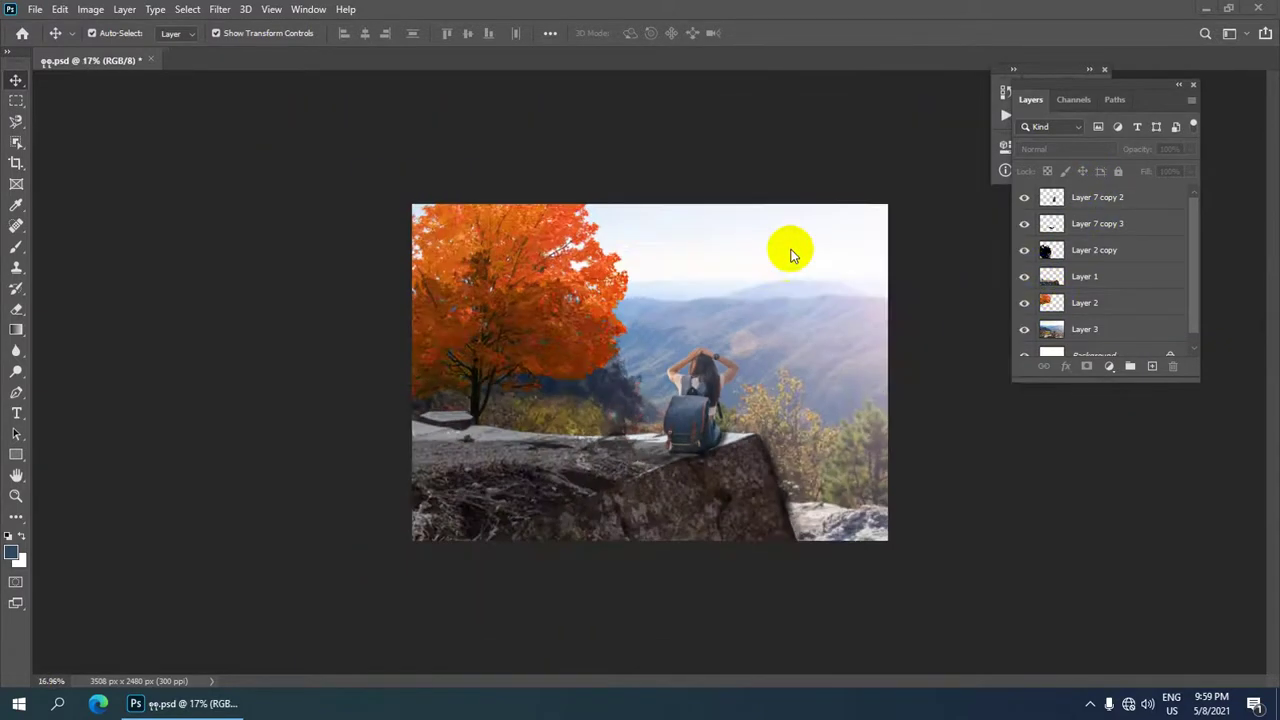
pyautogui.click(1026, 278)
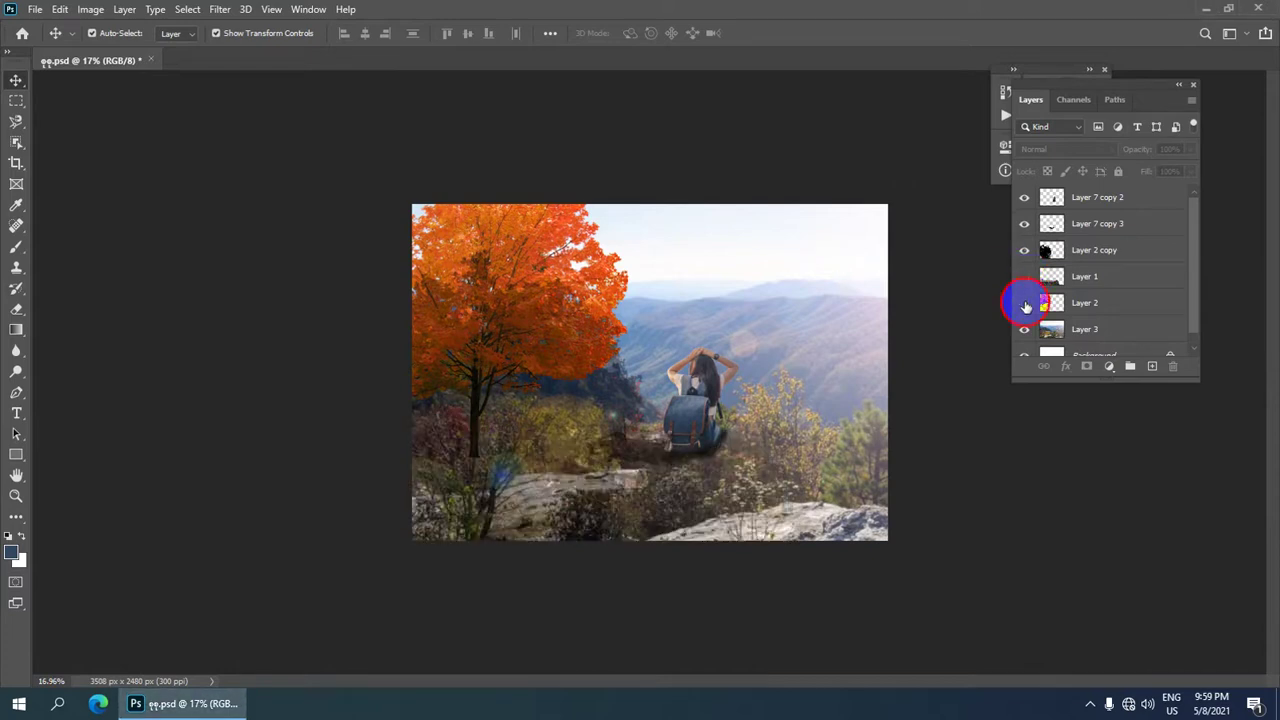
pyautogui.click(1026, 305)
pyautogui.click(1026, 277)
pyautogui.click(1026, 303)
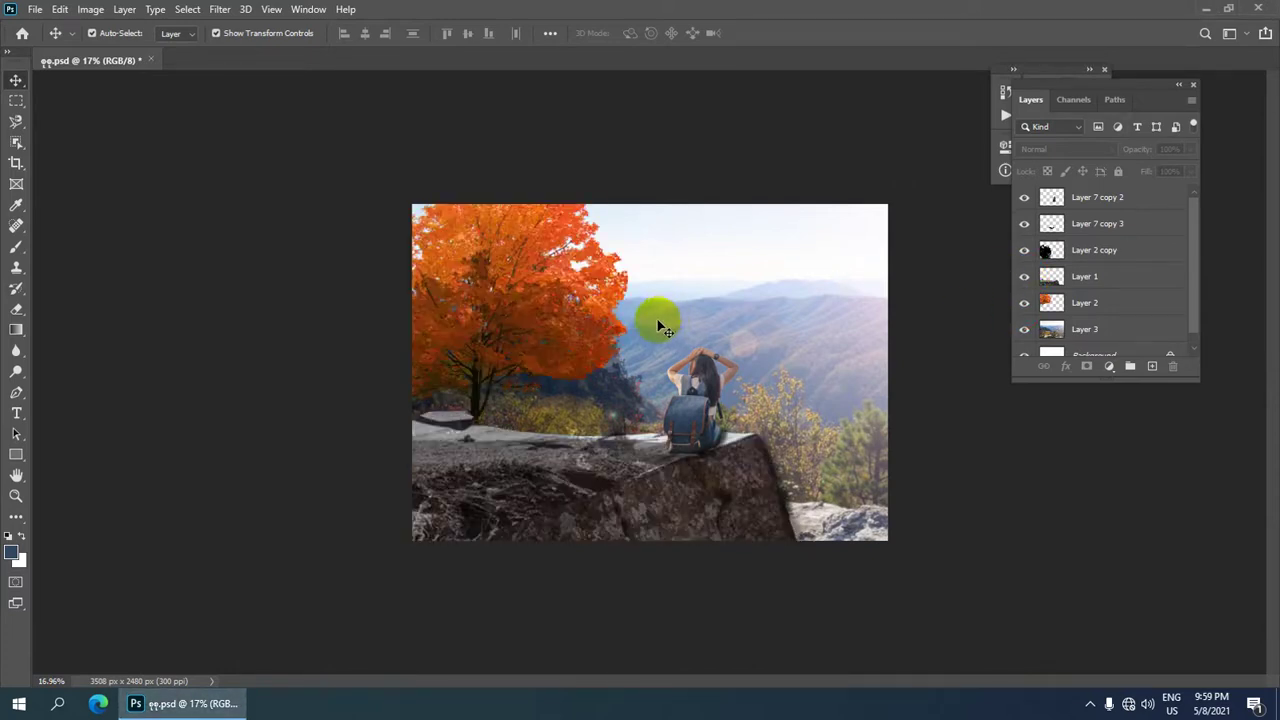
pyautogui.scroll(1, 623, 349)
pyautogui.scroll(2, 617, 337)
pyautogui.scroll(-1, 620, 343)
pyautogui.scroll(1, 620, 352)
pyautogui.scroll(-1, 608, 337)
pyautogui.scroll(-1, 500, 250)
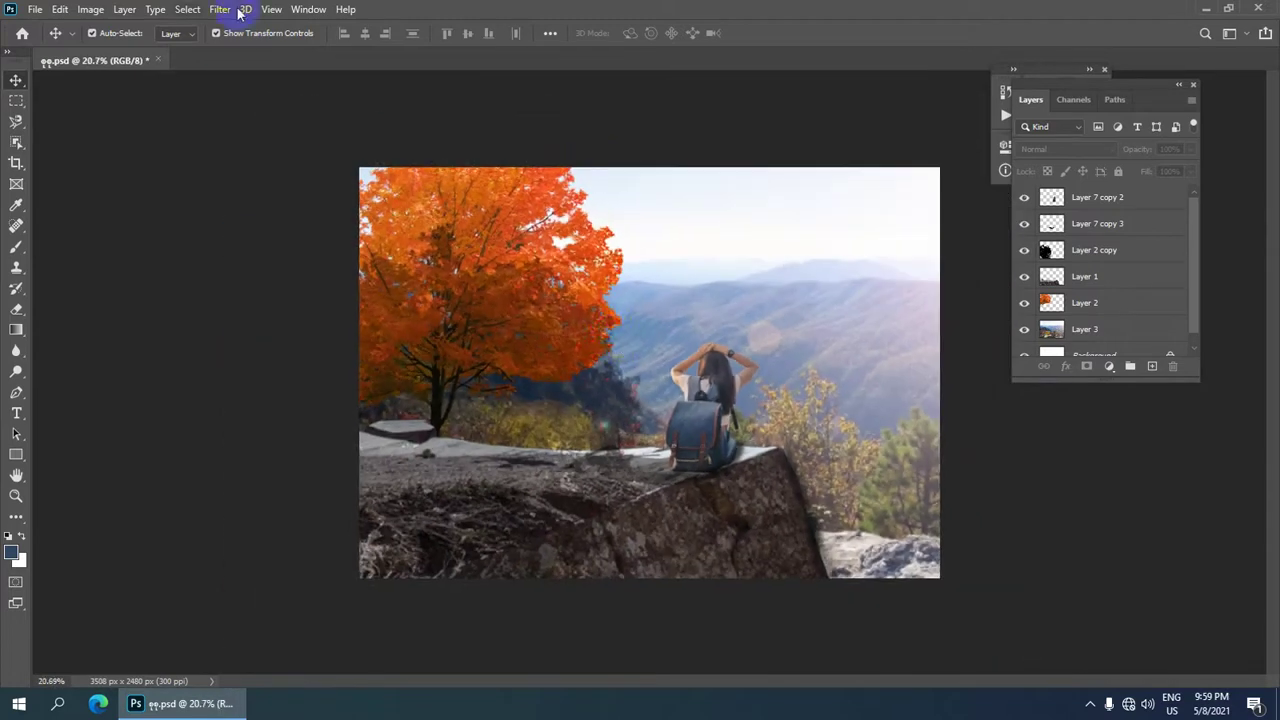
# - Bring up the File > Open dialog and browse to the Desktop
pyautogui.click(35, 12)
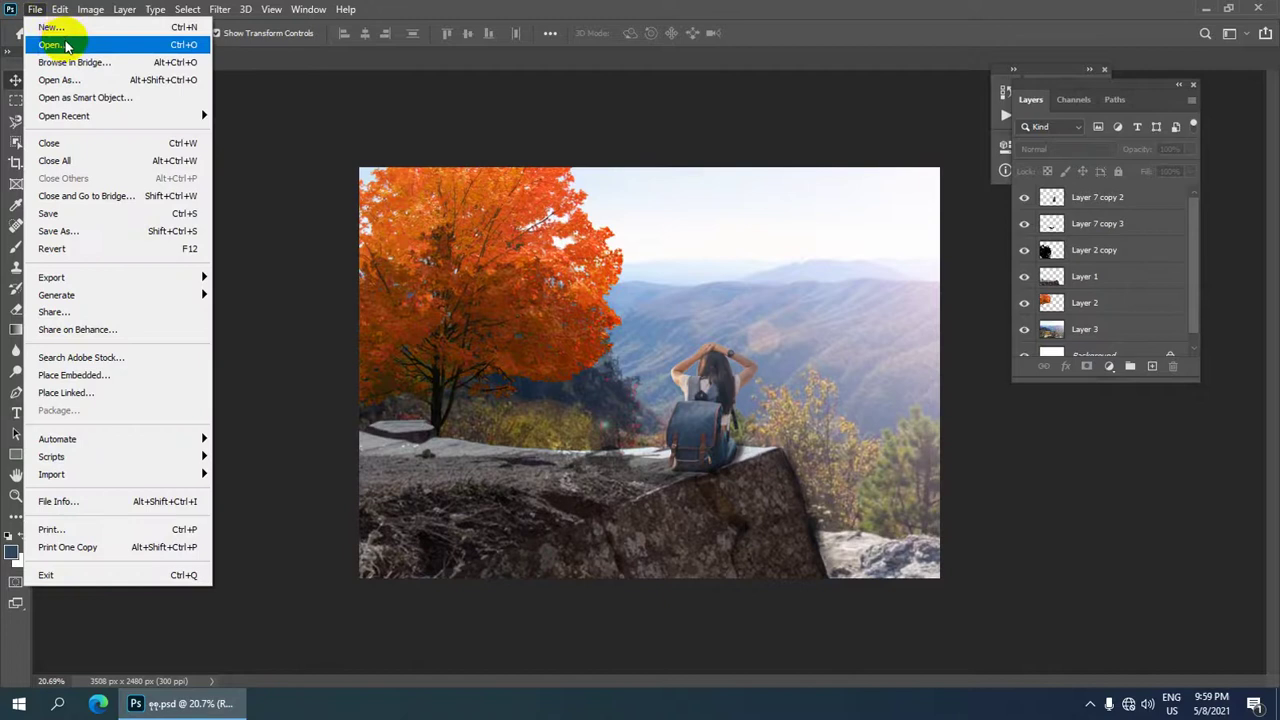
pyautogui.click(72, 47)
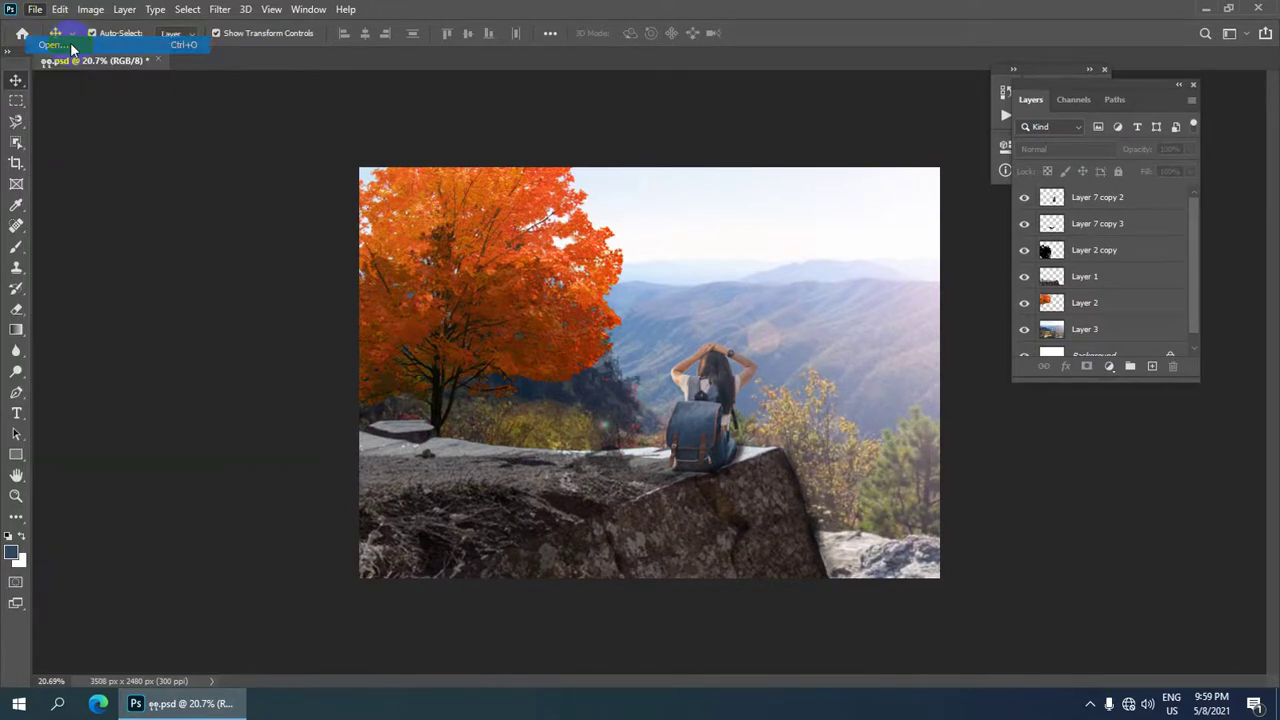
pyautogui.scroll(-5, 213, 250)
pyautogui.click(50, 113)
pyautogui.scroll(-5, 205, 197)
pyautogui.scroll(-3, 205, 197)
pyautogui.scroll(-2, 208, 213)
pyautogui.scroll(3, 208, 213)
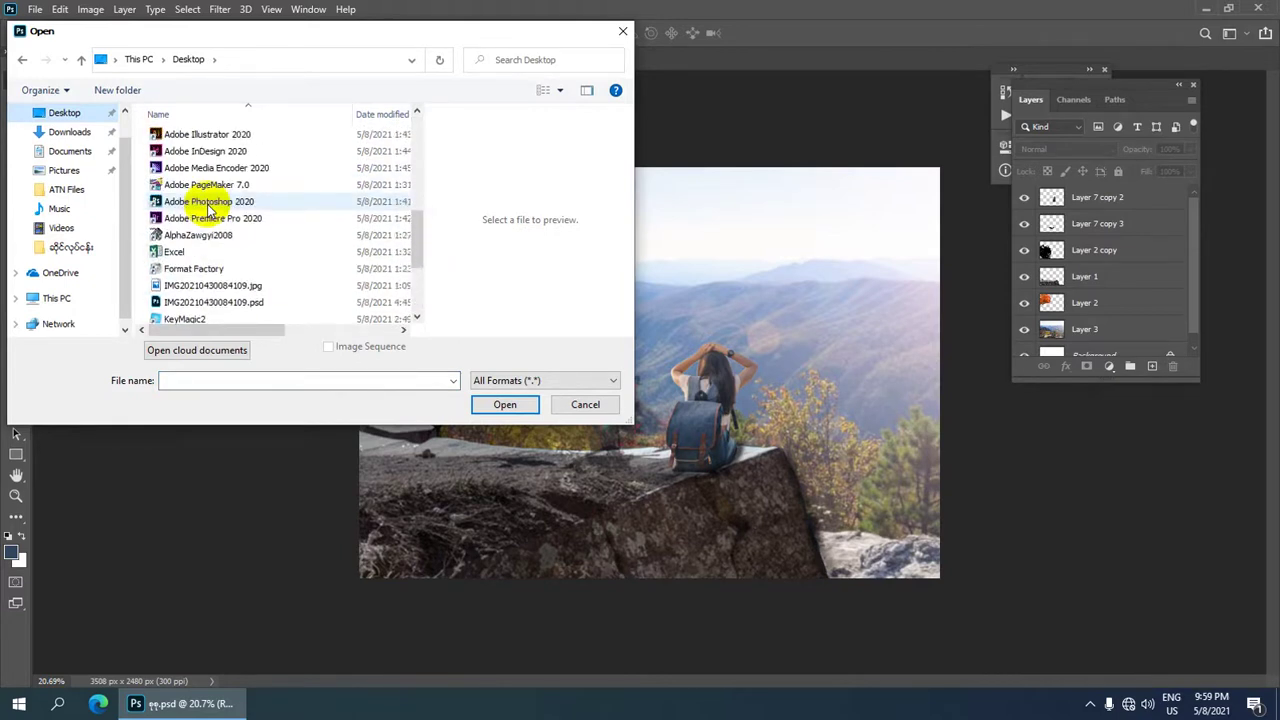
pyautogui.scroll(2, 209, 207)
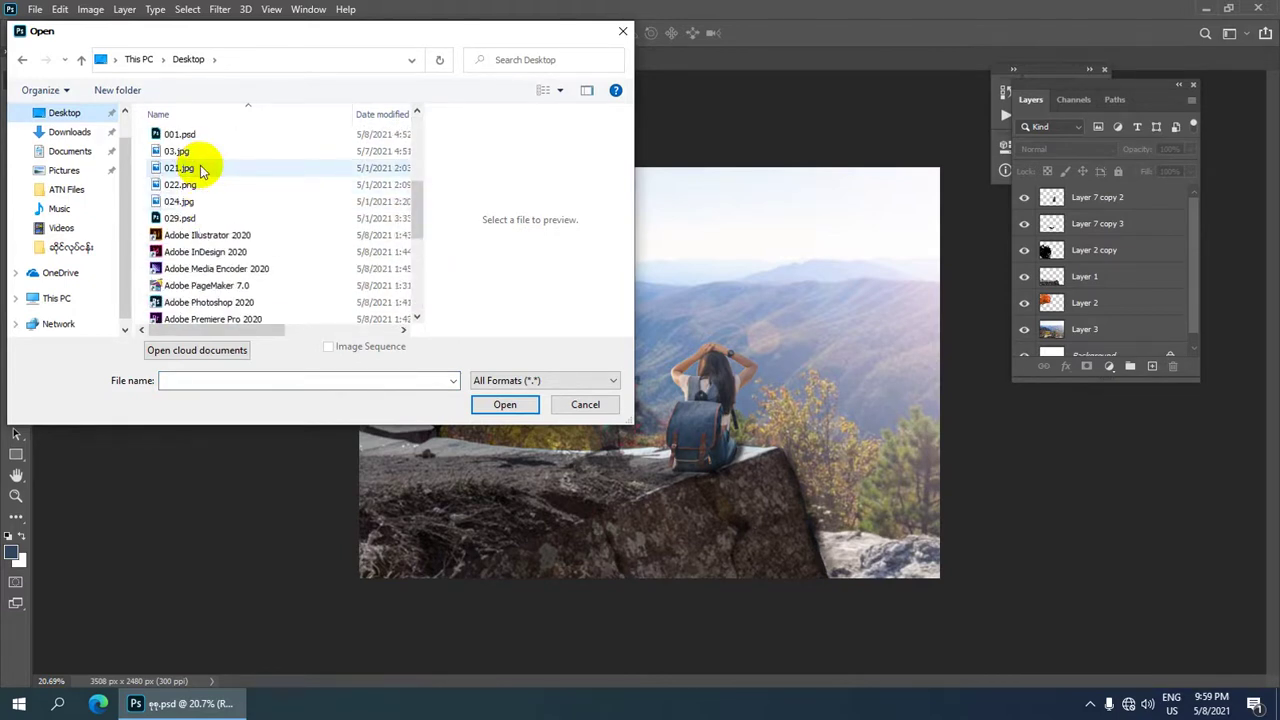
# - Select 021.jpg, 022.png, 024.jpg and 029.psd together and open them
pyautogui.click(203, 171)
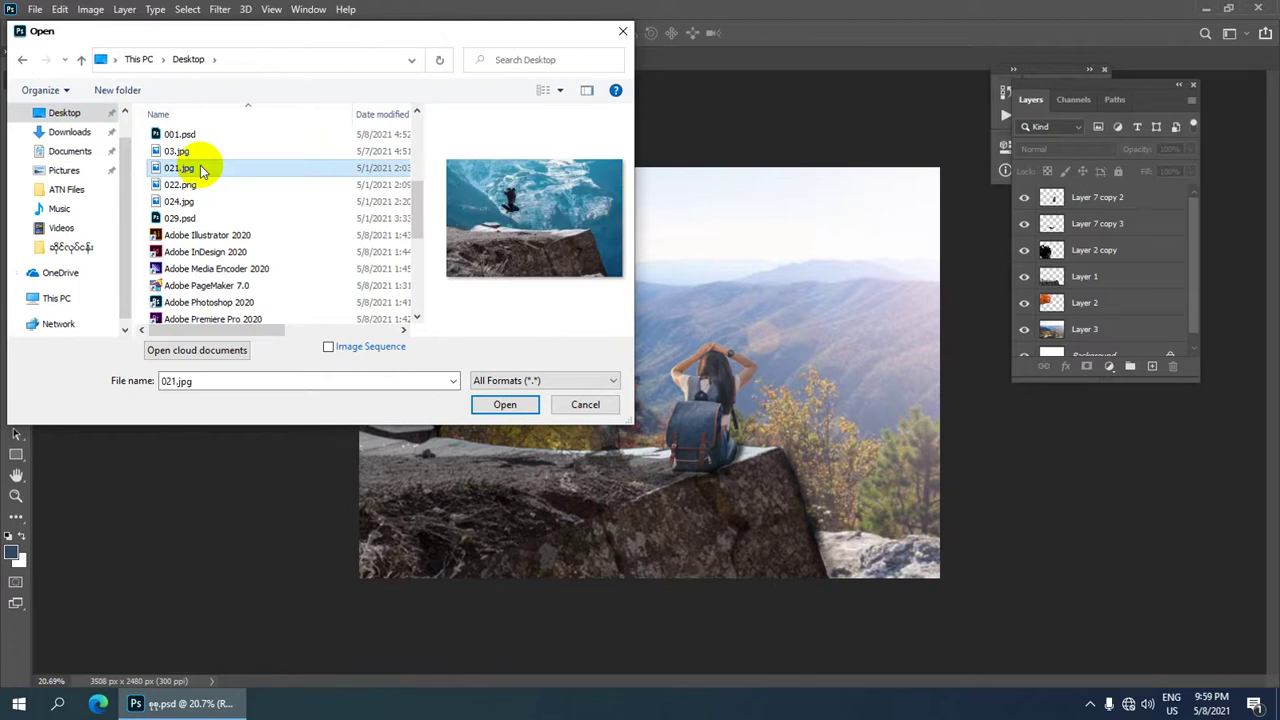
pyautogui.keyDown('ctrl'); pyautogui.click(205, 186); pyautogui.keyUp('ctrl')
pyautogui.keyDown('ctrl'); pyautogui.click(212, 201); pyautogui.keyUp('ctrl')
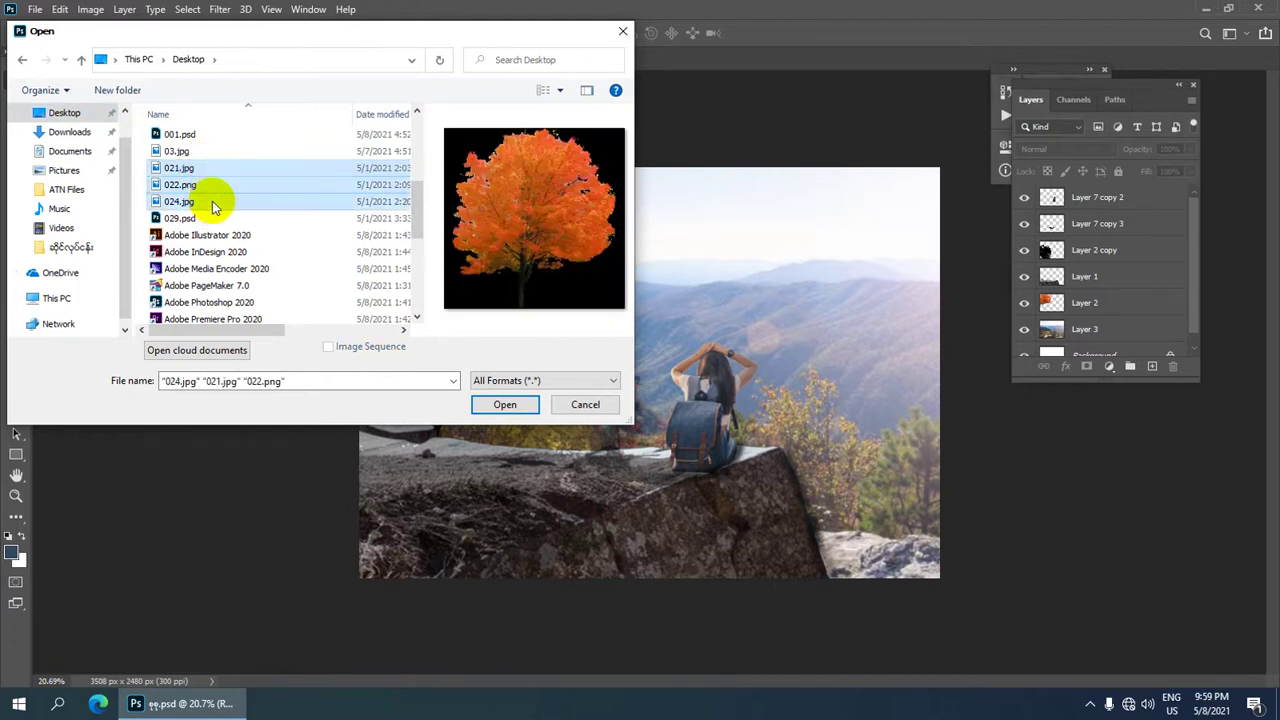
pyautogui.keyDown('ctrl'); pyautogui.click(212, 220); pyautogui.keyUp('ctrl')
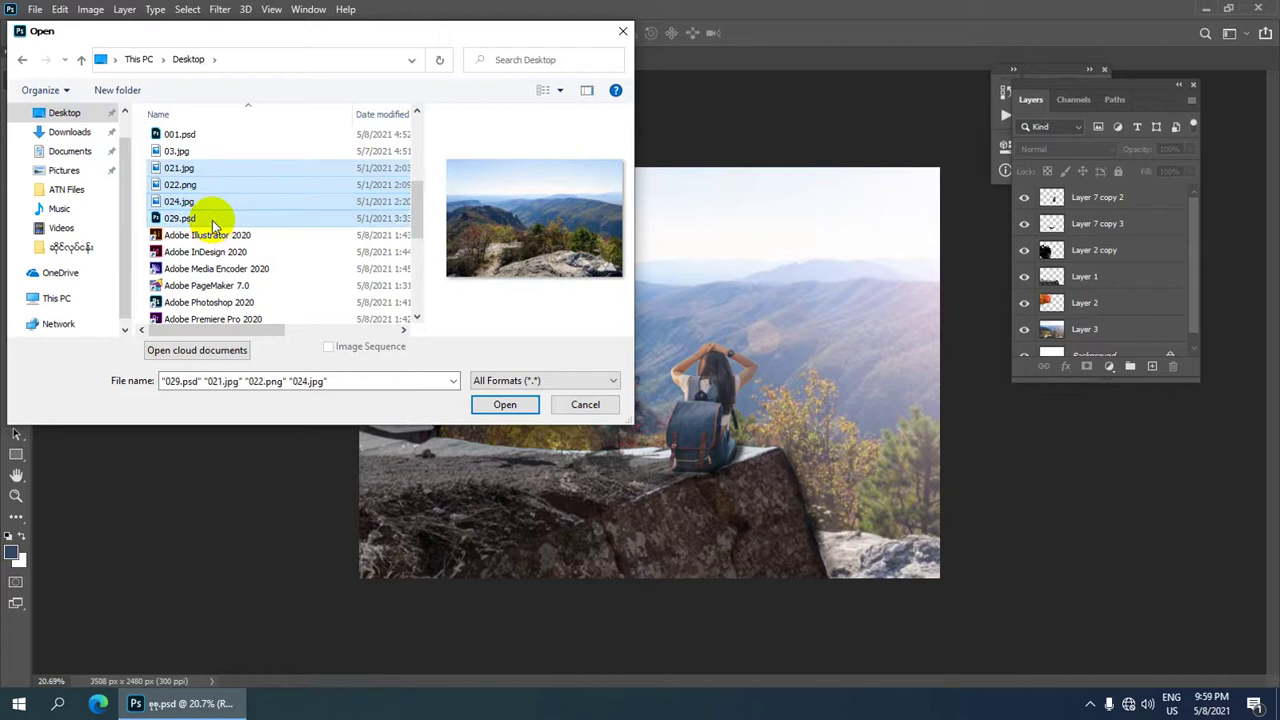
pyautogui.click(500, 404)
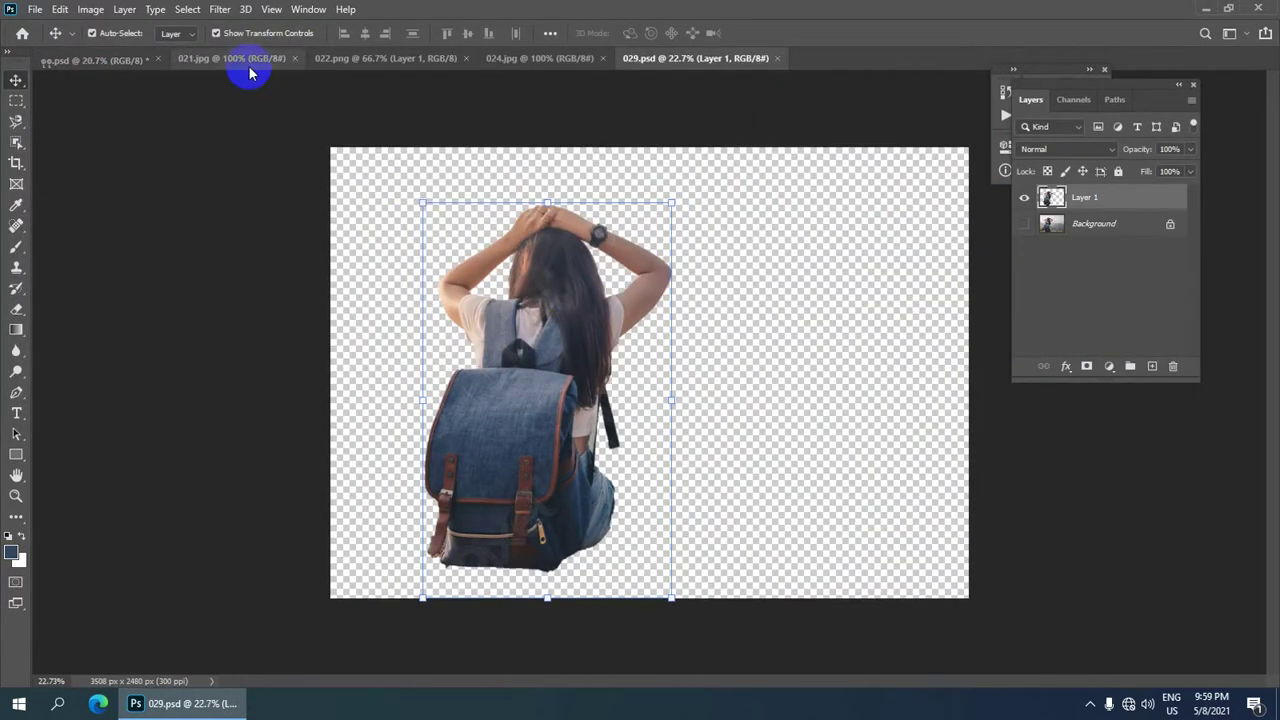
# - Switch to the 021.jpg mountain photo document
pyautogui.click(228, 62)
pyautogui.scroll(-1, 586, 334)
pyautogui.scroll(2, 600, 350)
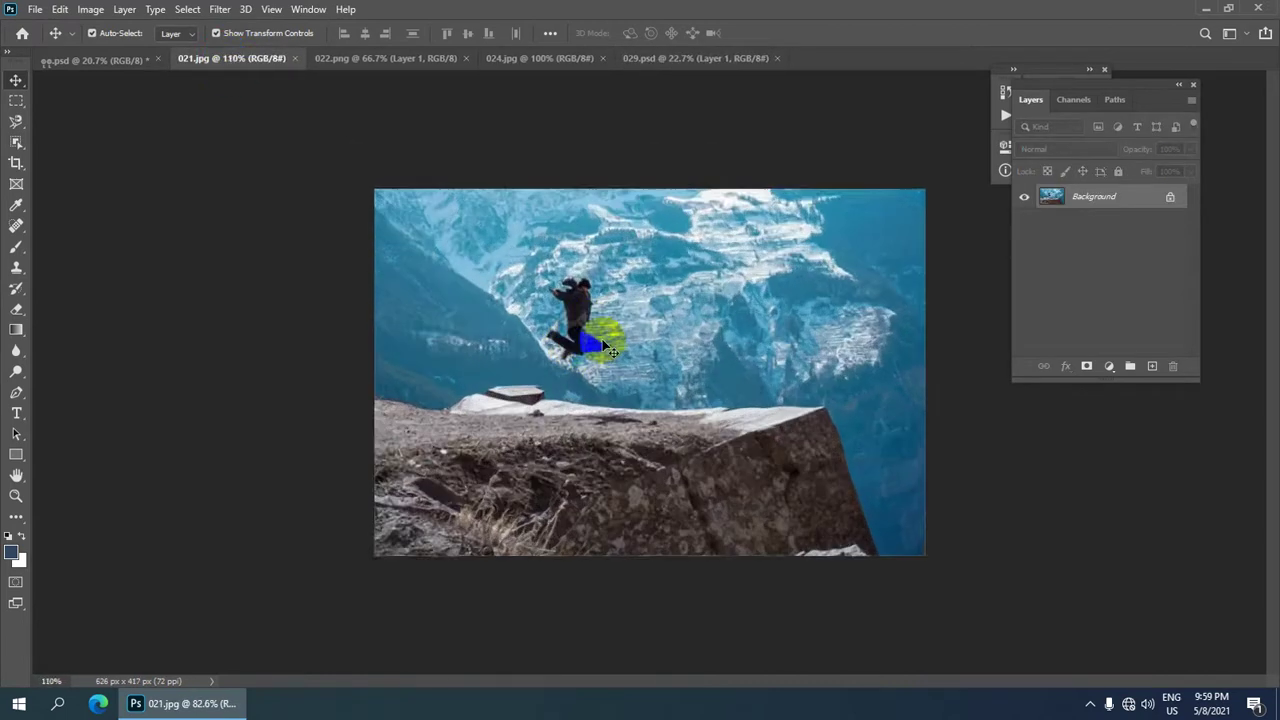
pyautogui.scroll(3, 610, 366)
pyautogui.scroll(-1, 640, 283)
pyautogui.scroll(-2, 386, 424)
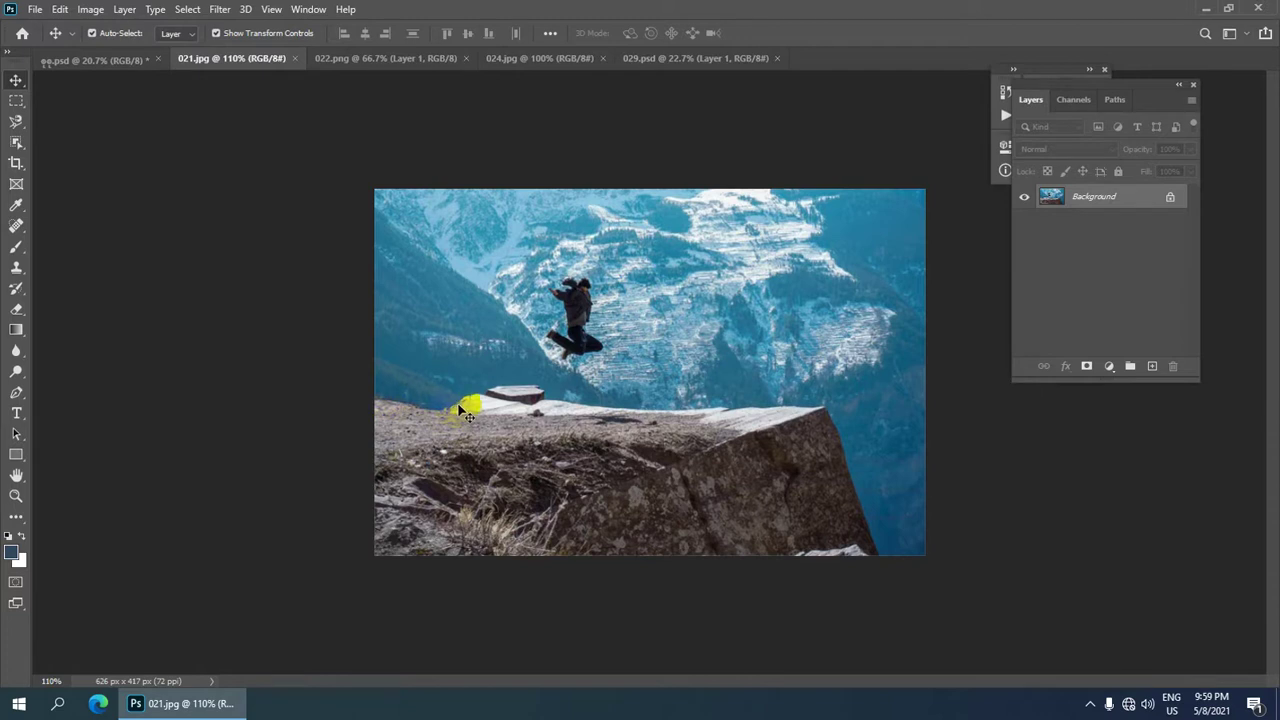
pyautogui.scroll(-1, 522, 400)
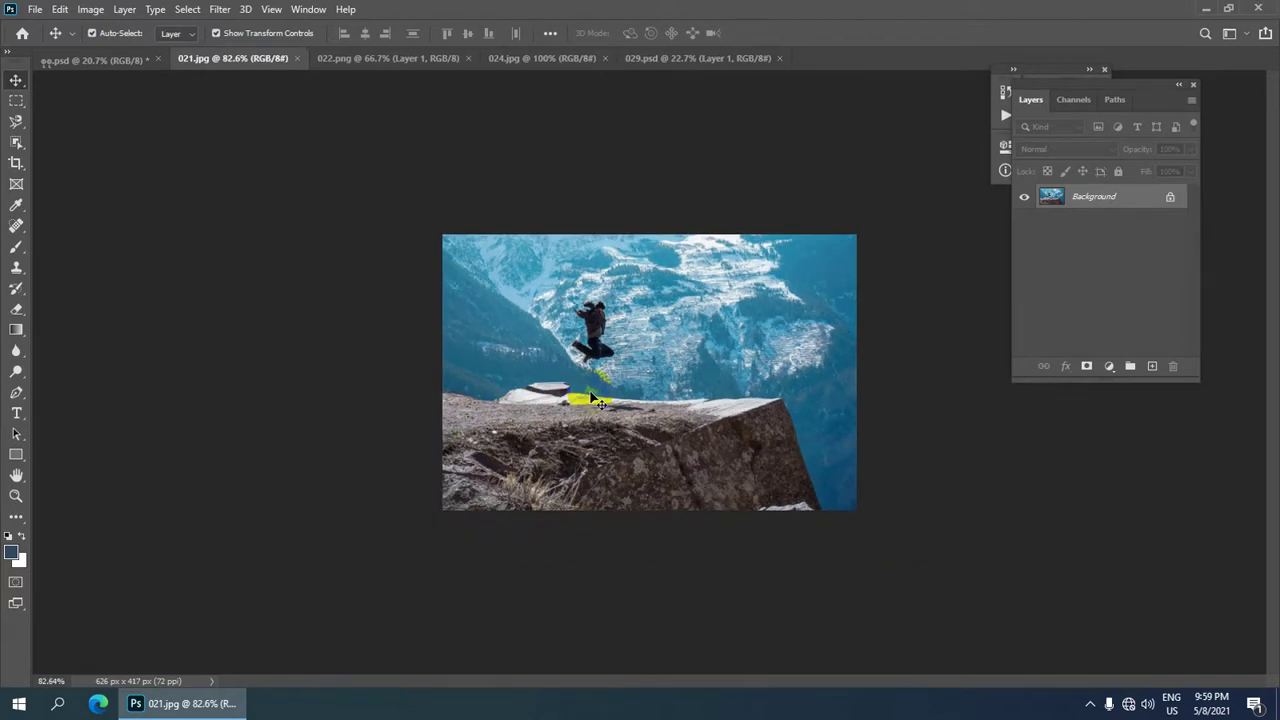
pyautogui.scroll(2, 590, 385)
pyautogui.scroll(2, 590, 391)
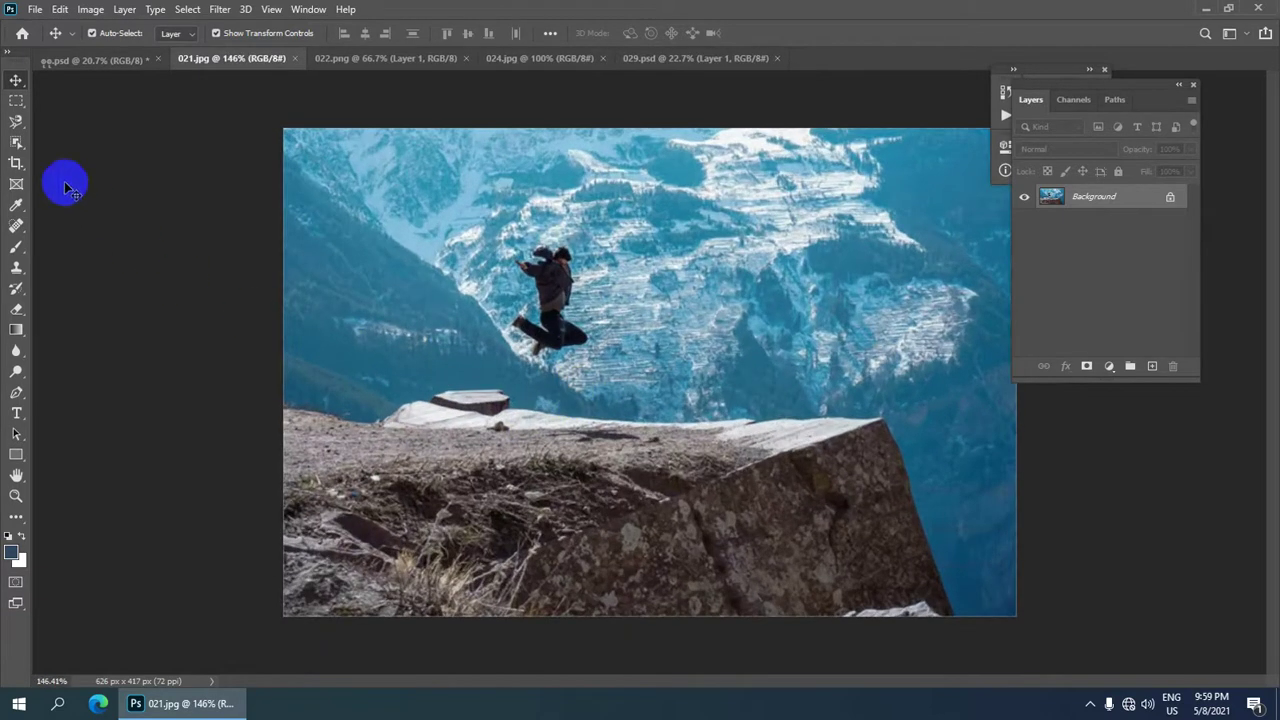
# - Trace the rock ledge's outline with the Magnetic Lasso into a closed selection
pyautogui.click(17, 124)
pyautogui.moveTo(17, 124); pyautogui.dragTo(70, 157)
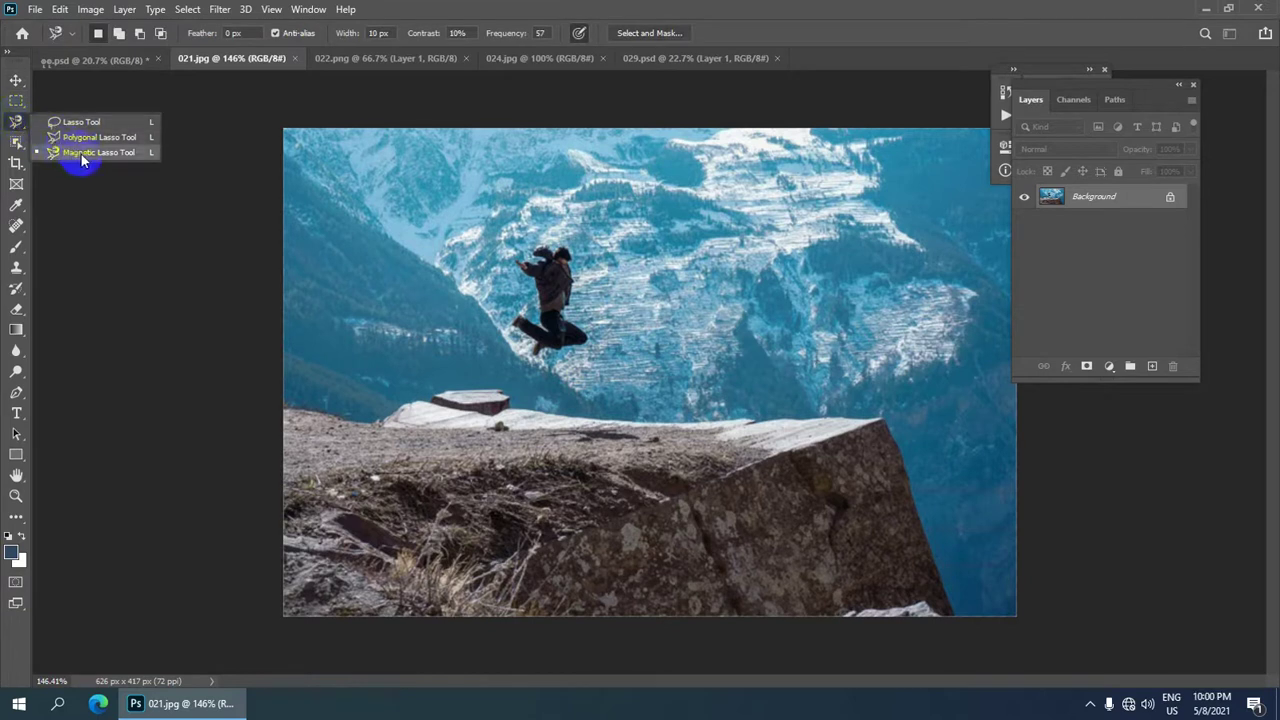
pyautogui.click(84, 160)
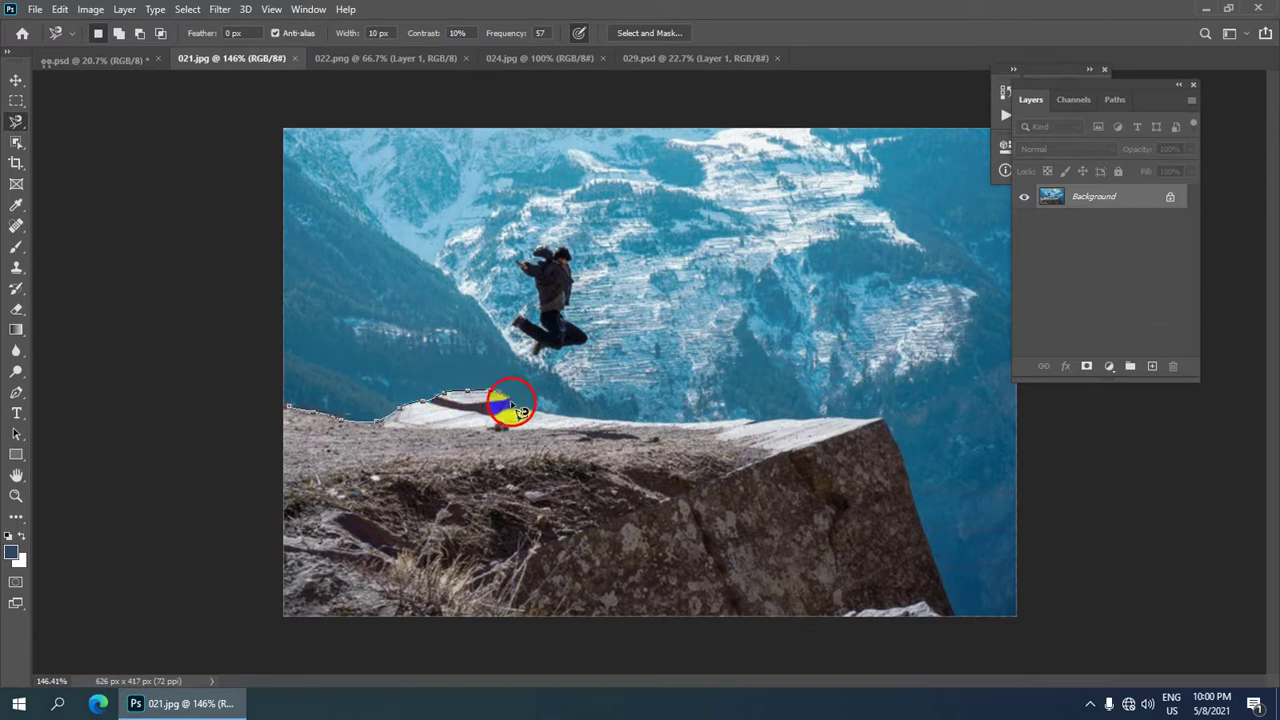
pyautogui.moveTo(562, 418); pyautogui.dragTo(862, 425)
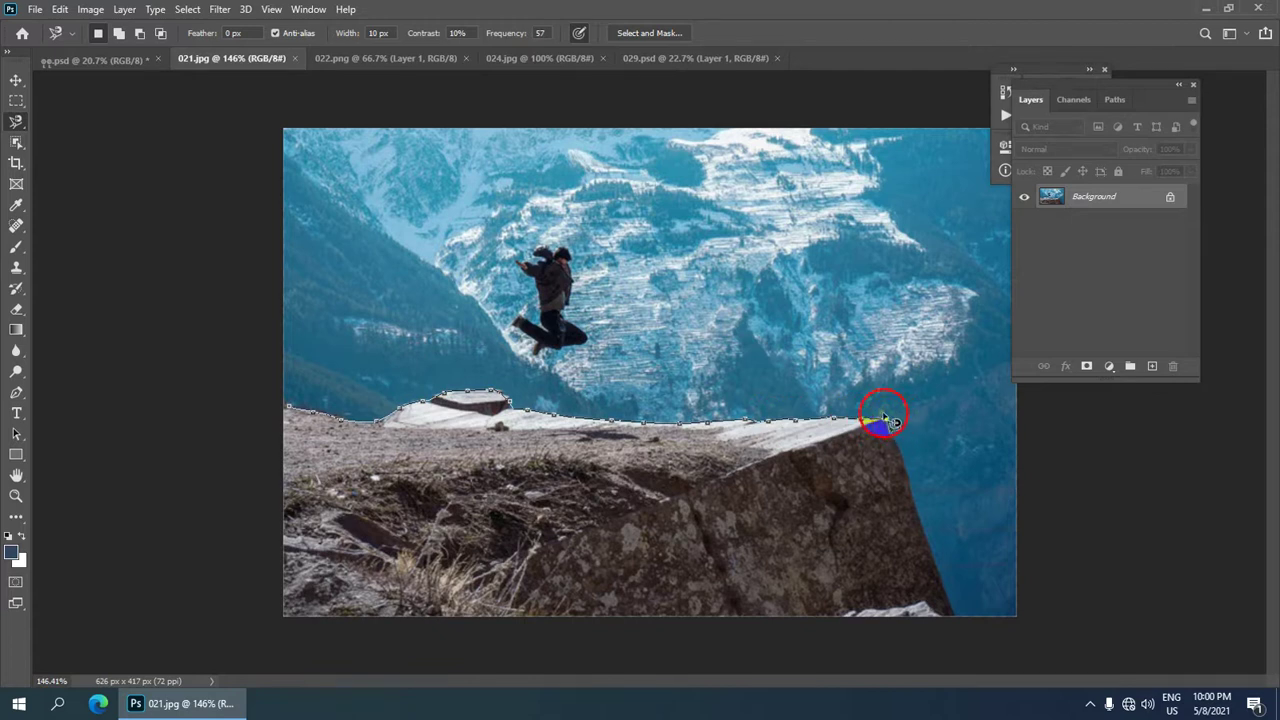
pyautogui.moveTo(928, 524); pyautogui.dragTo(940, 568)
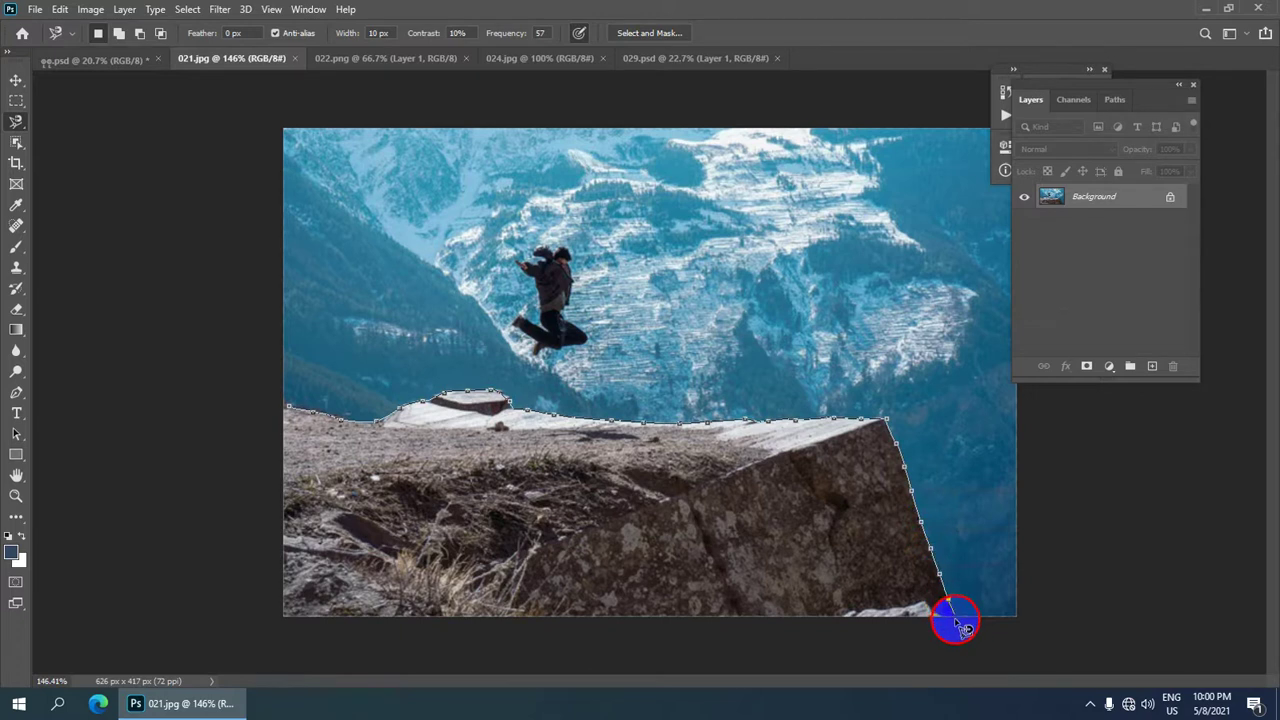
pyautogui.moveTo(955, 630)
pyautogui.mouseDown()
pyautogui.moveTo(557, 627)
pyautogui.moveTo(280, 600)
pyautogui.moveTo(274, 451)
pyautogui.moveTo(289, 414)
pyautogui.mouseUp()
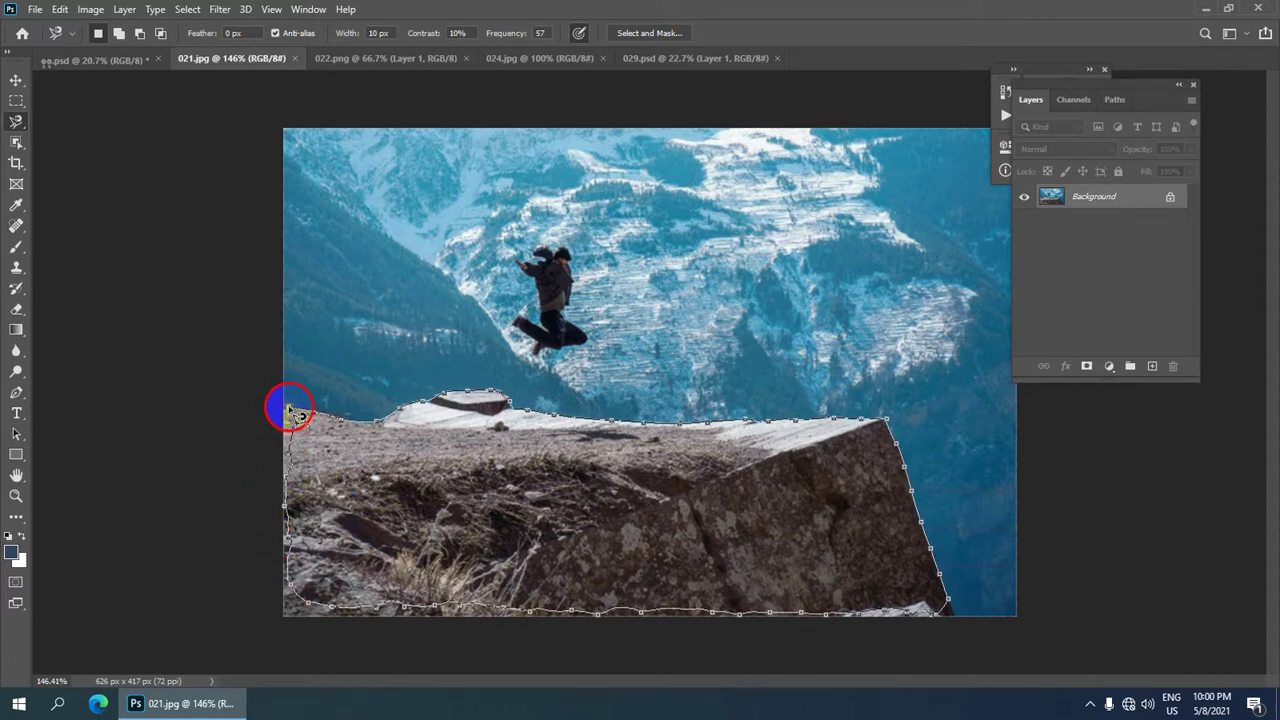
pyautogui.click(289, 410)
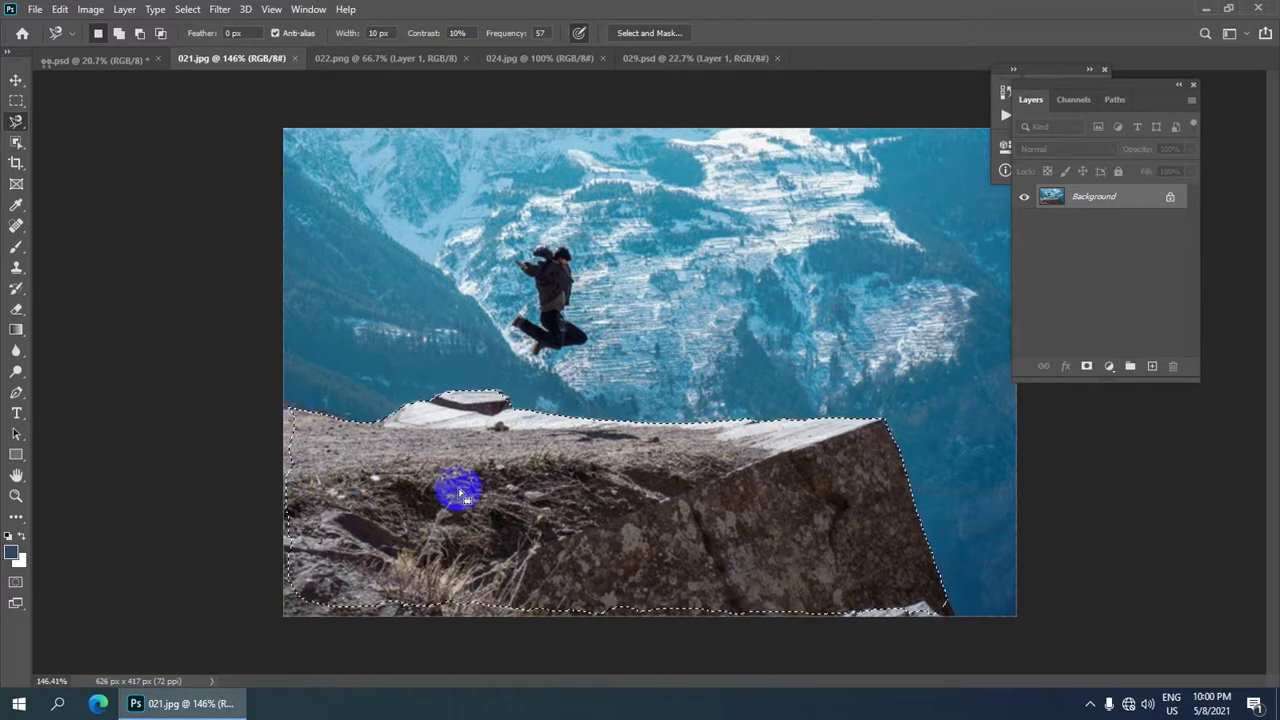
# - Copy the selected rock onto a new Layer 1 with Ctrl+J
pyautogui.scroll(-1, 534, 451)
pyautogui.scroll(2, 575, 447)
pyautogui.scroll(-2, 575, 447)
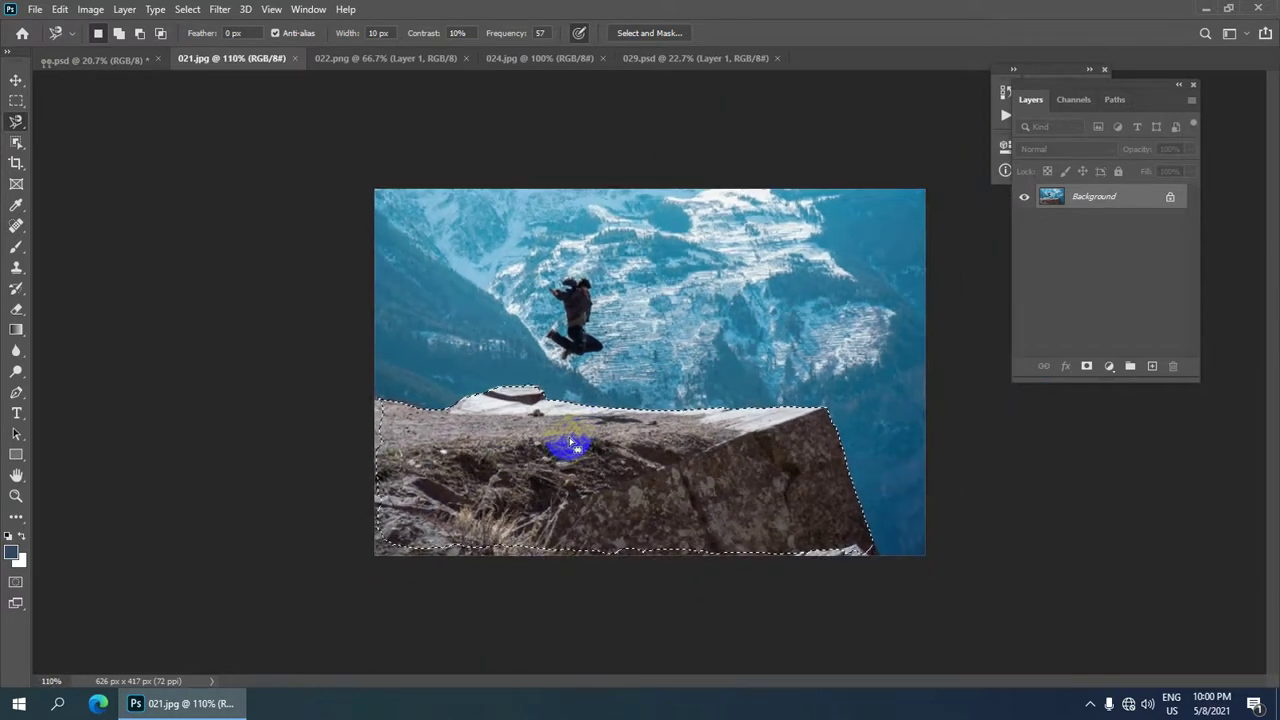
pyautogui.hotkey('ctrl', 'j')
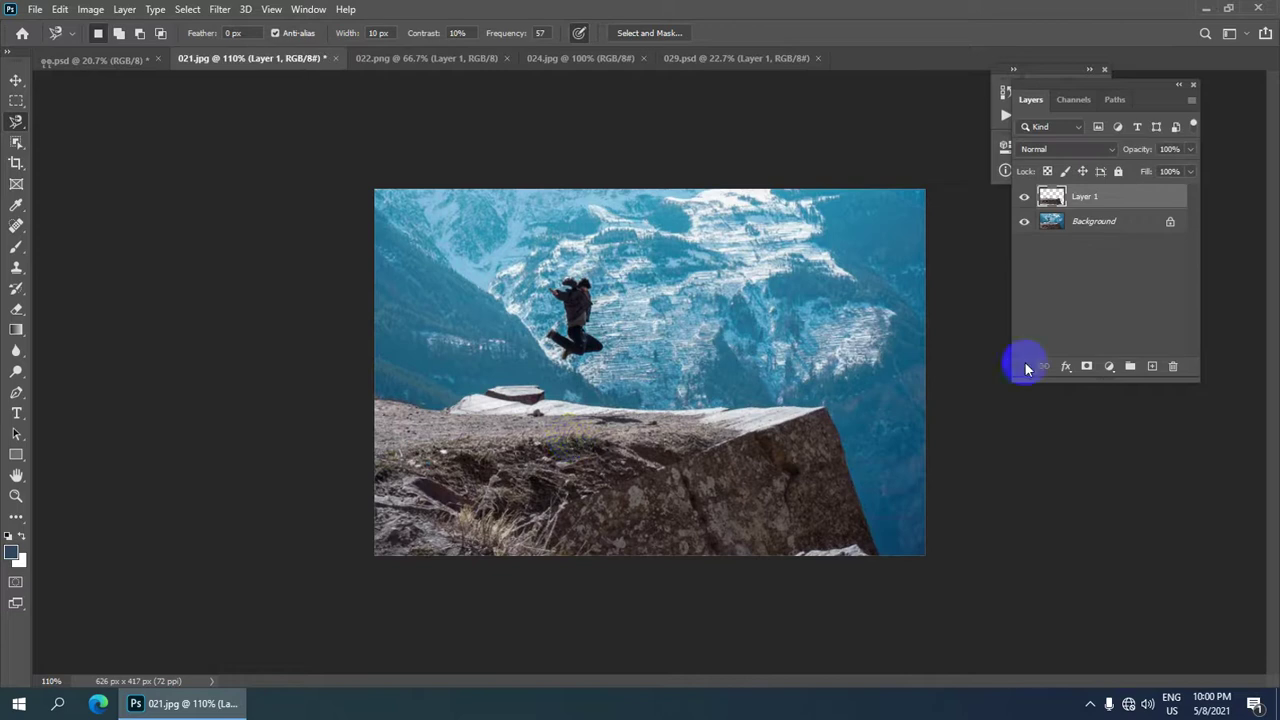
# - Hide the Background and nudge the Layer 1 rock down and left with the Move tool
pyautogui.click(1023, 222)
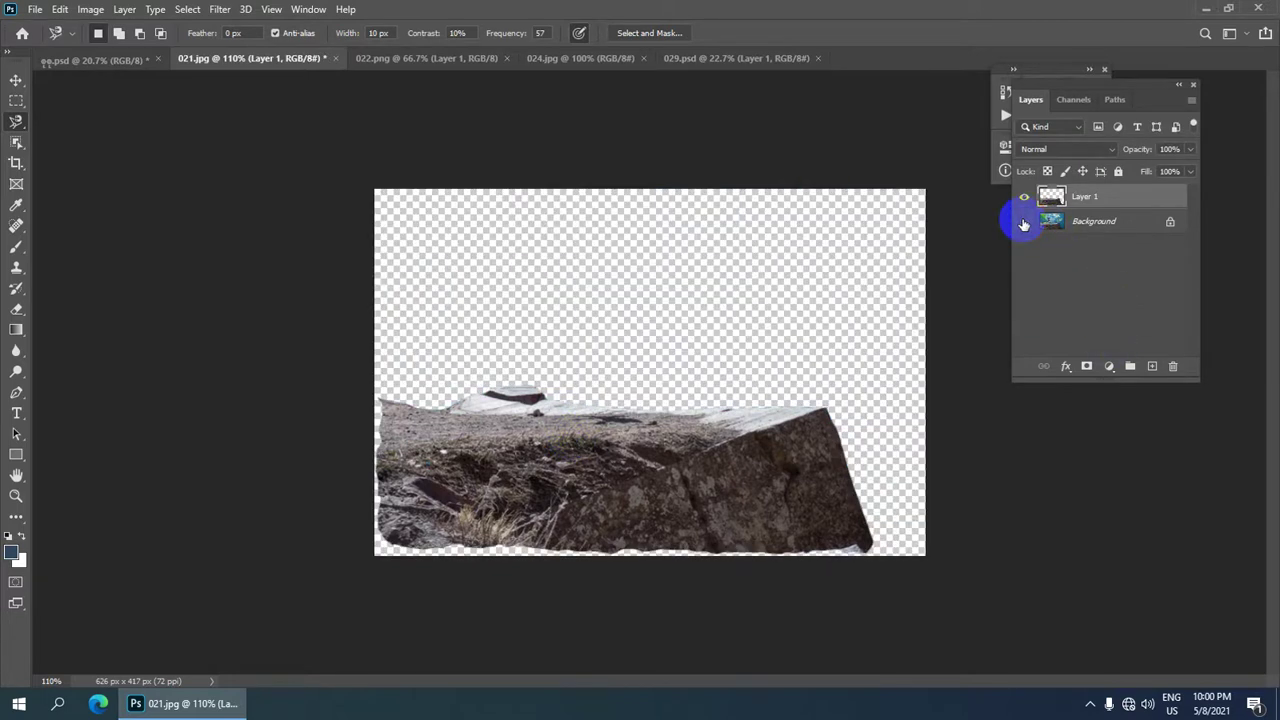
pyautogui.scroll(-1, 660, 472)
pyautogui.scroll(1, 660, 478)
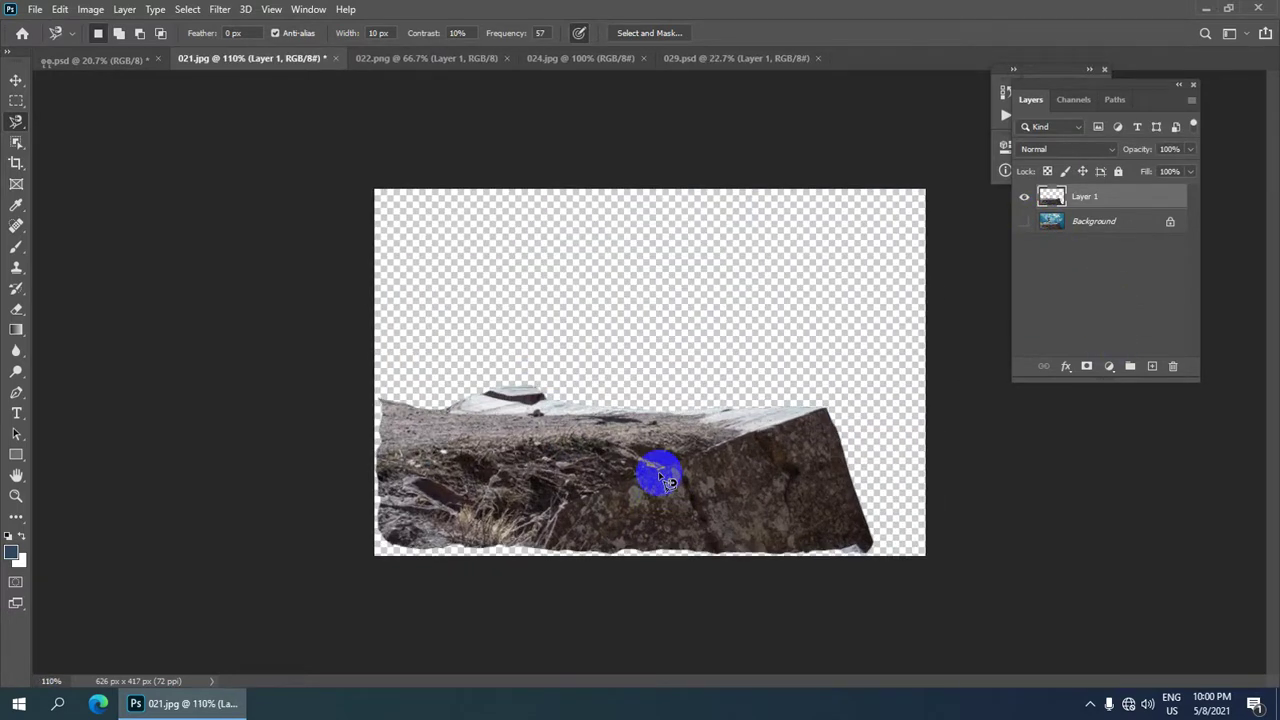
pyautogui.press('v')
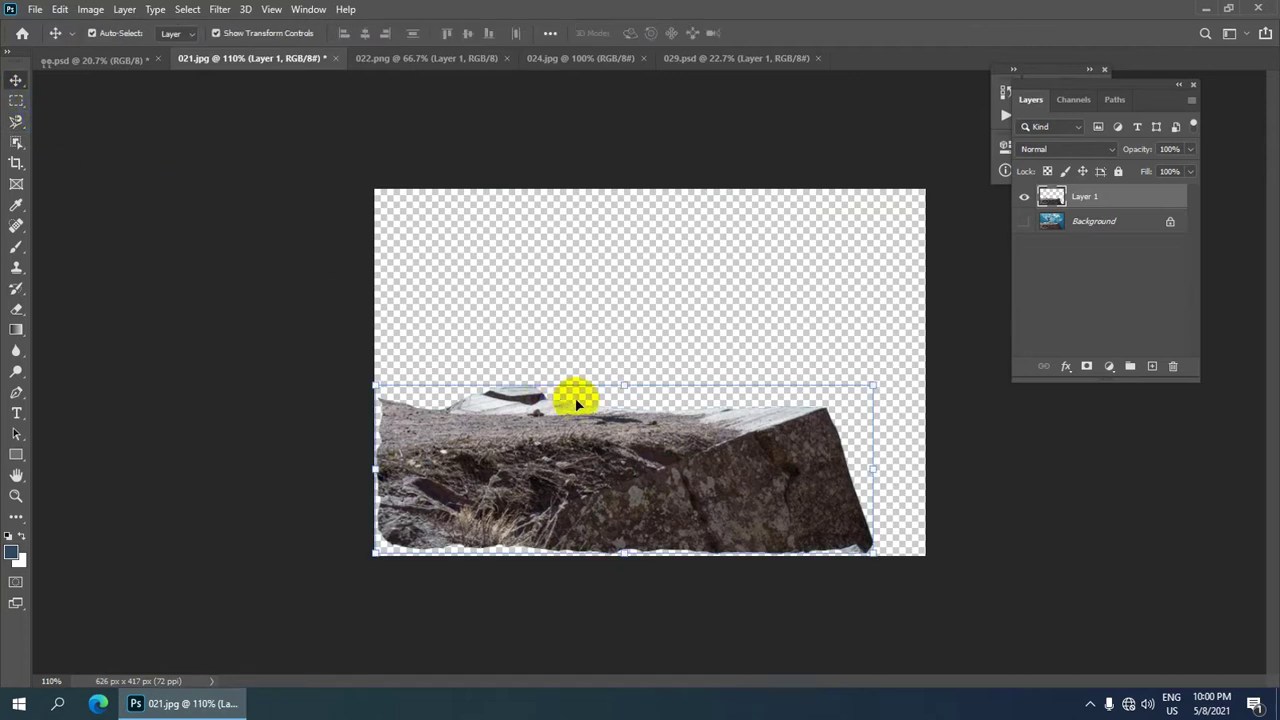
pyautogui.hotkey('shift', 'Down')
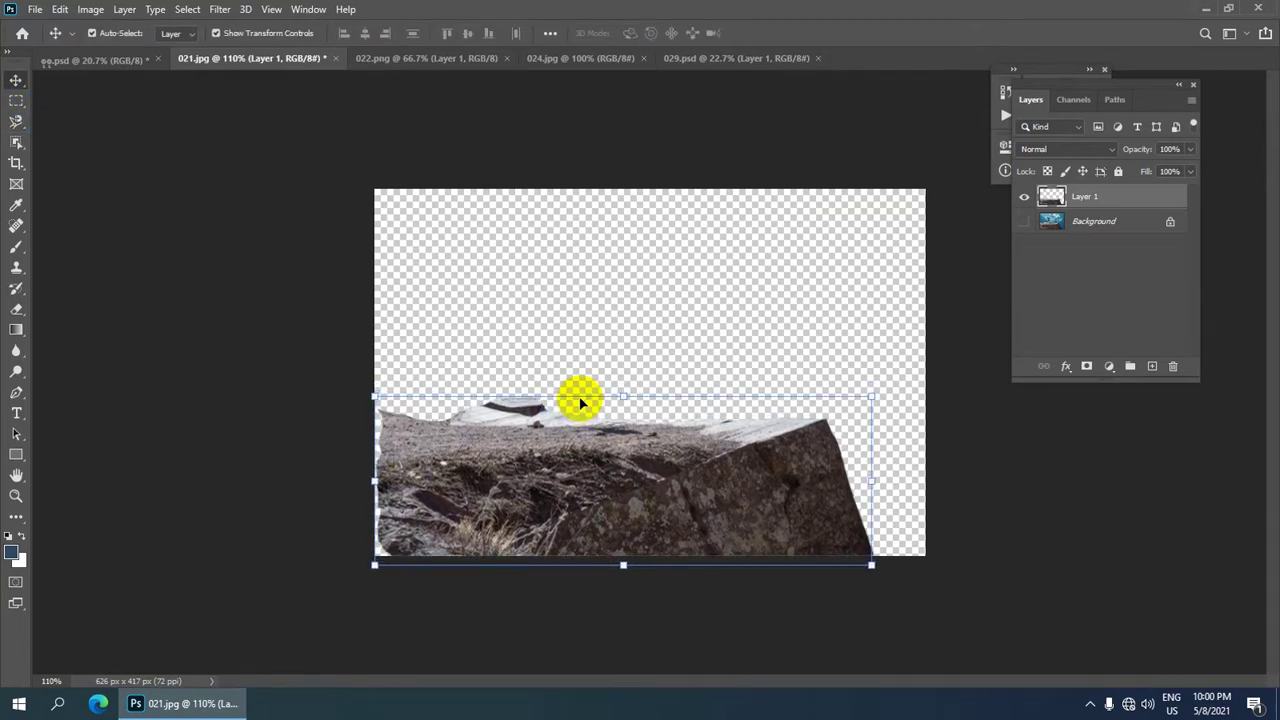
pyautogui.hotkey('shift', 'Left')
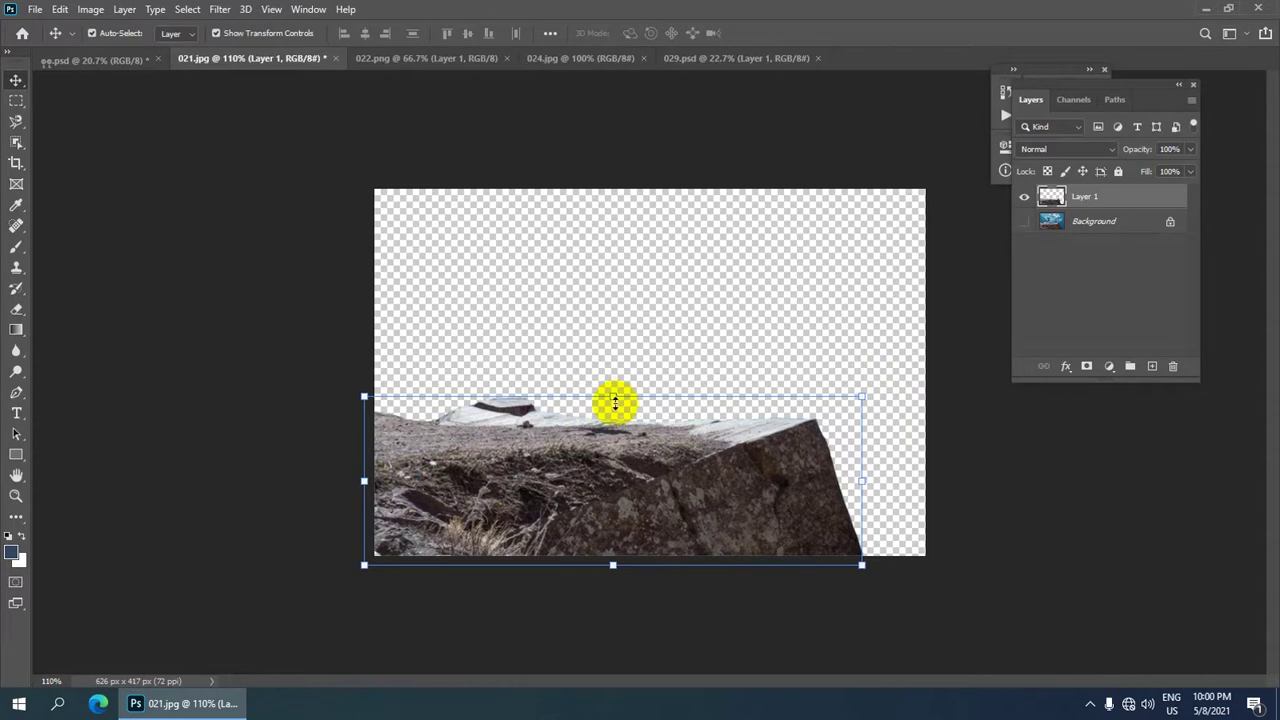
pyautogui.scroll(-2, 622, 401)
pyautogui.scroll(3, 622, 399)
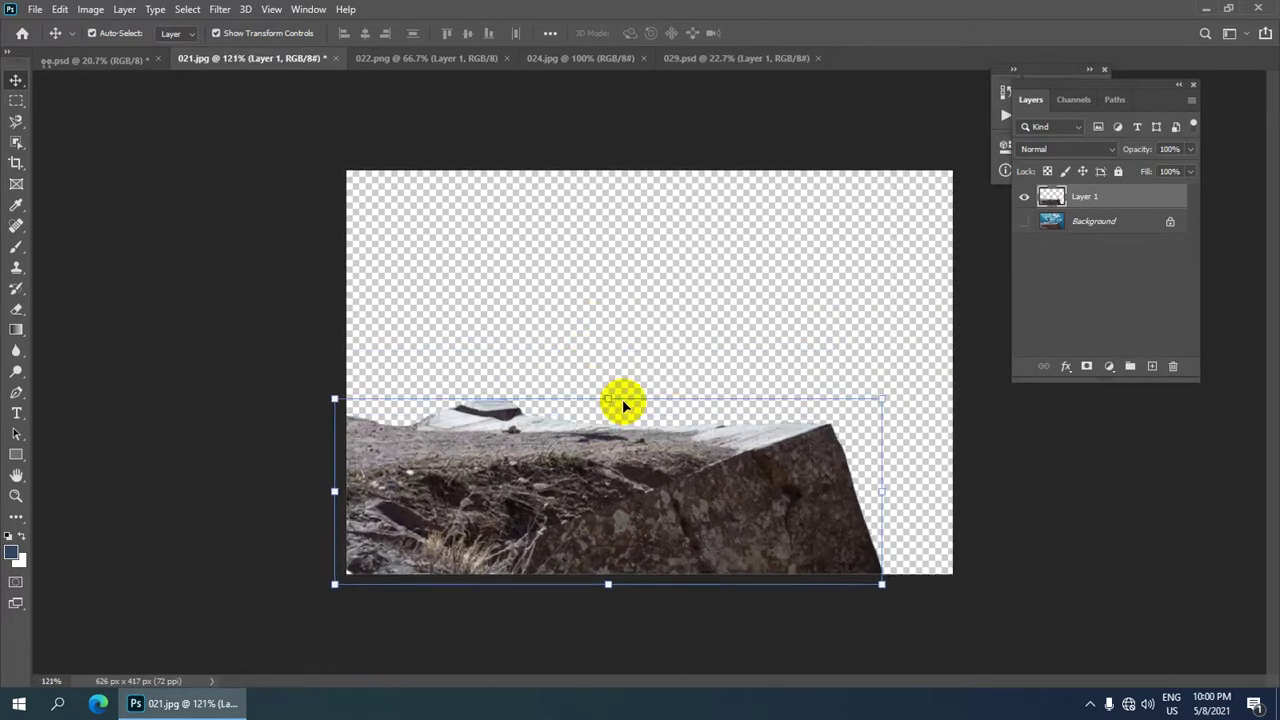
pyautogui.scroll(-2, 690, 318)
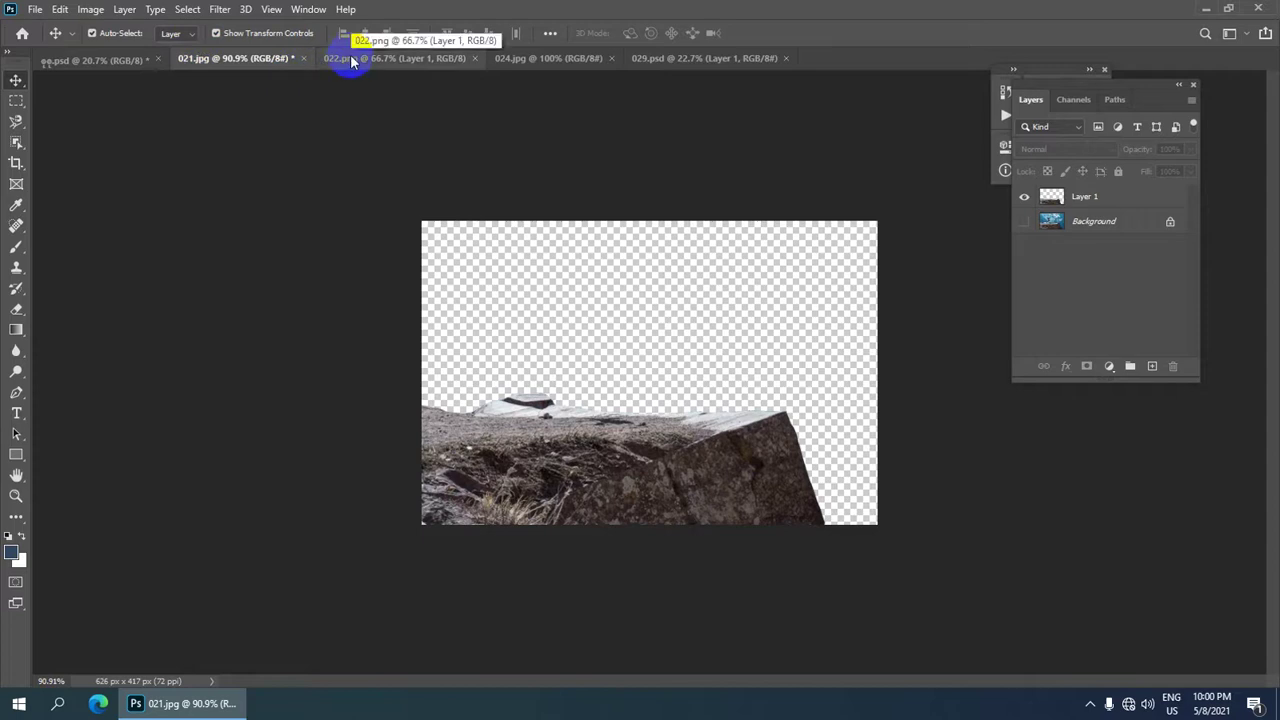
# - Check the ee.psd composite, then return to the 021.jpg rock document
pyautogui.click(127, 60)
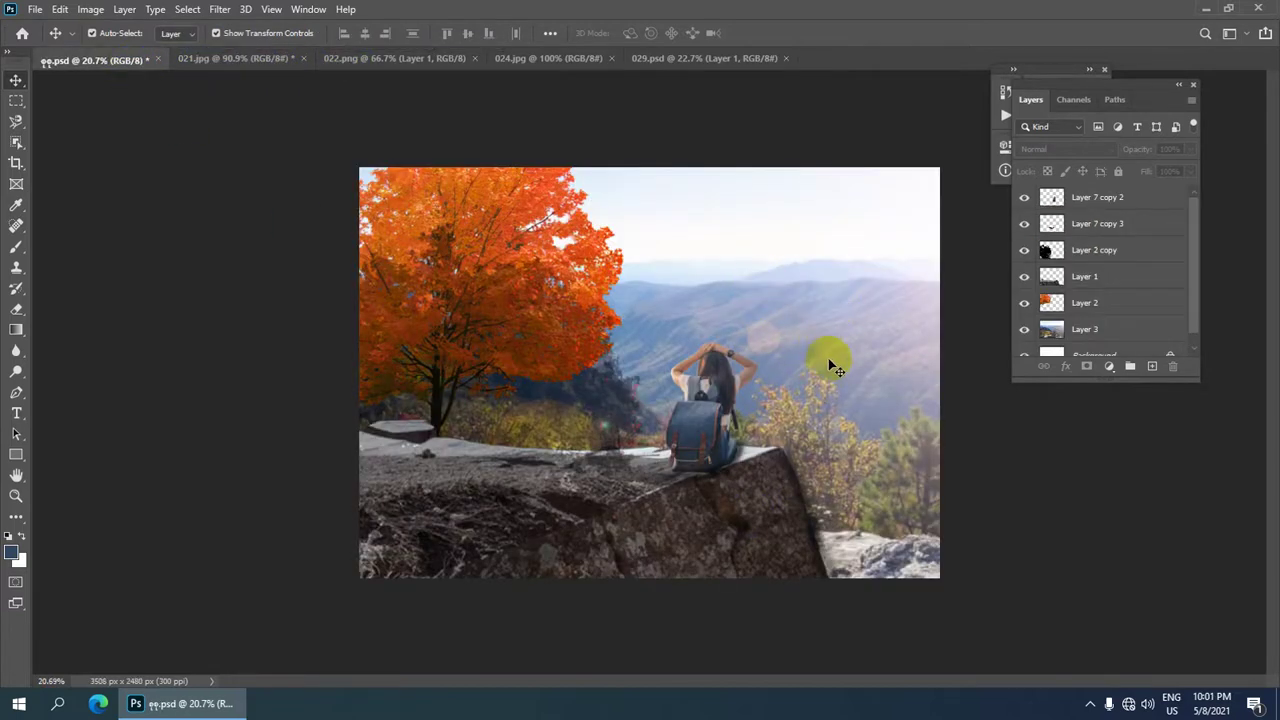
pyautogui.scroll(1, 856, 290)
pyautogui.scroll(-2, 850, 340)
pyautogui.scroll(-1, 849, 362)
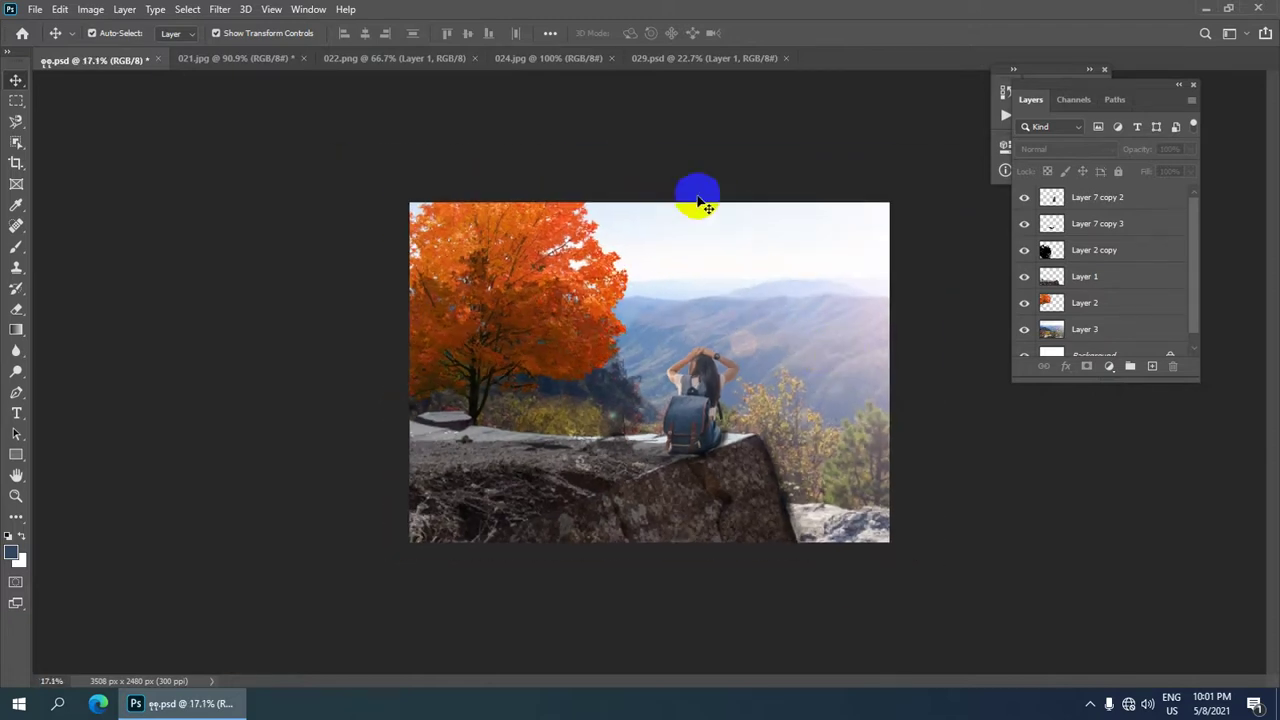
pyautogui.scroll(1, 694, 194)
pyautogui.click(283, 60)
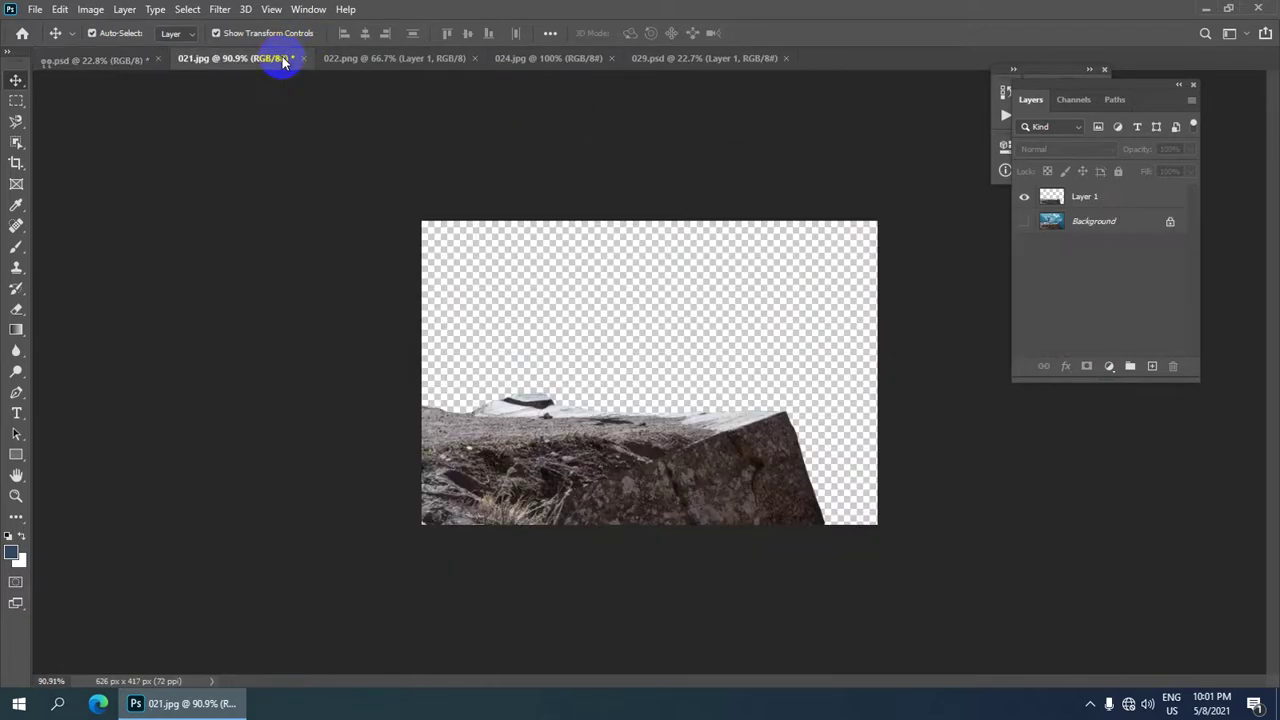
# - Duplicate the 024.jpg landscape Background and drag the copy toward the 021.jpg tab
pyautogui.click(590, 62)
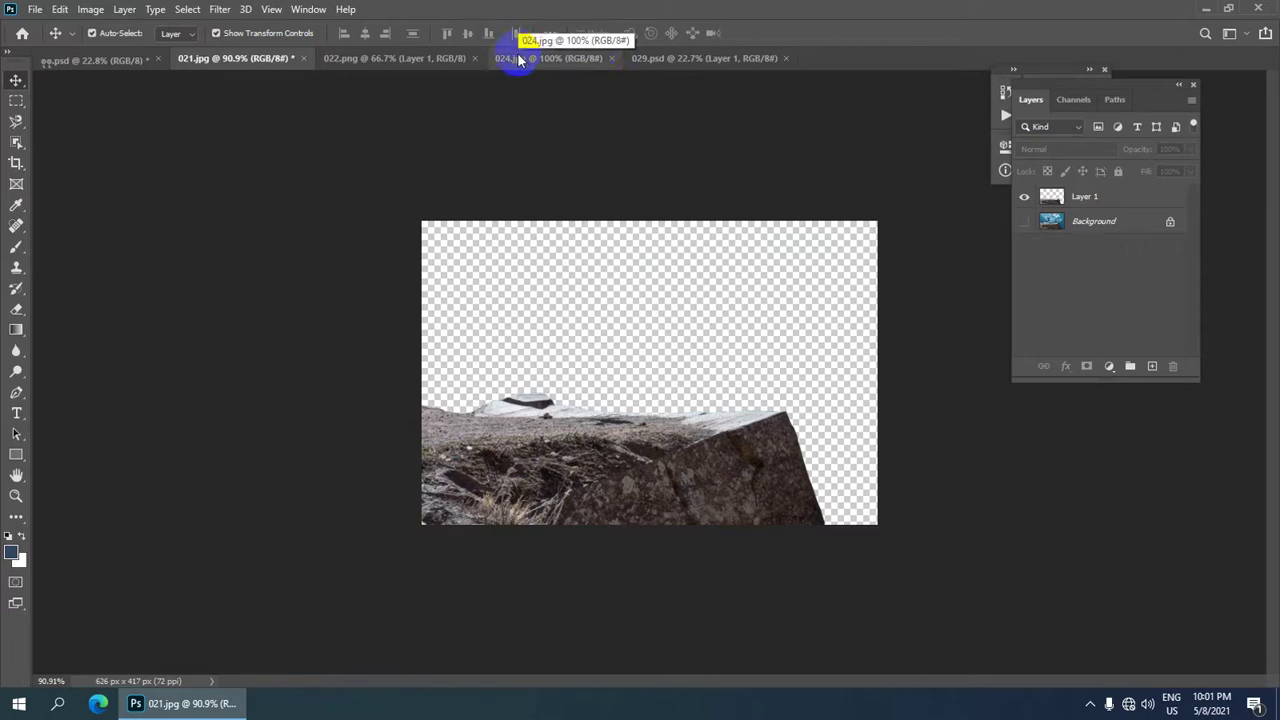
pyautogui.click(519, 58)
pyautogui.scroll(-3, 688, 400)
pyautogui.scroll(1, 690, 400)
pyautogui.scroll(1, 690, 400)
pyautogui.scroll(-1, 690, 400)
pyautogui.scroll(2, 690, 400)
pyautogui.scroll(-1, 692, 400)
pyautogui.scroll(1, 688, 400)
pyautogui.scroll(2, 690, 401)
pyautogui.scroll(-3, 690, 401)
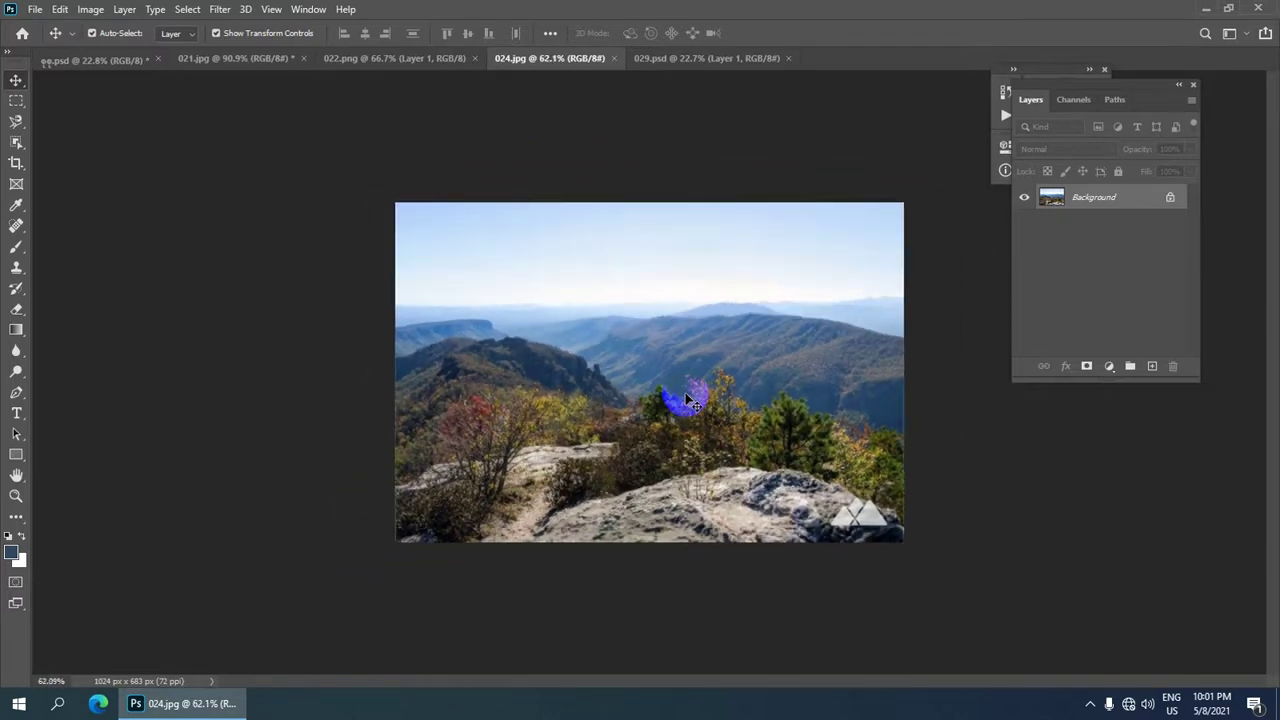
pyautogui.hotkey('ctrl', 'j')
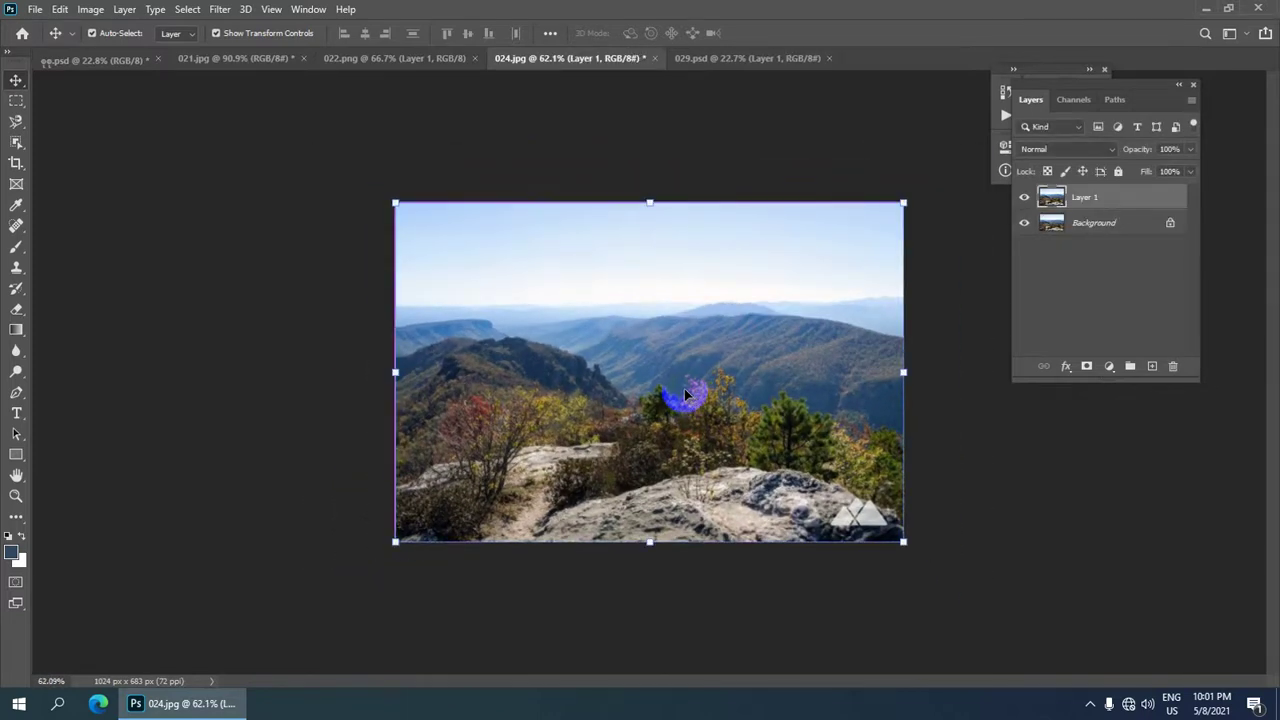
pyautogui.moveTo(663, 394)
pyautogui.mouseDown()
pyautogui.moveTo(486, 120)
pyautogui.moveTo(115, 65)
pyautogui.moveTo(214, 62)
pyautogui.mouseUp()
# - Drop the landscape into 021.jpg as Layer 2 and move it below the rock layer
pyautogui.moveTo(652, 365); pyautogui.dragTo(654, 358)
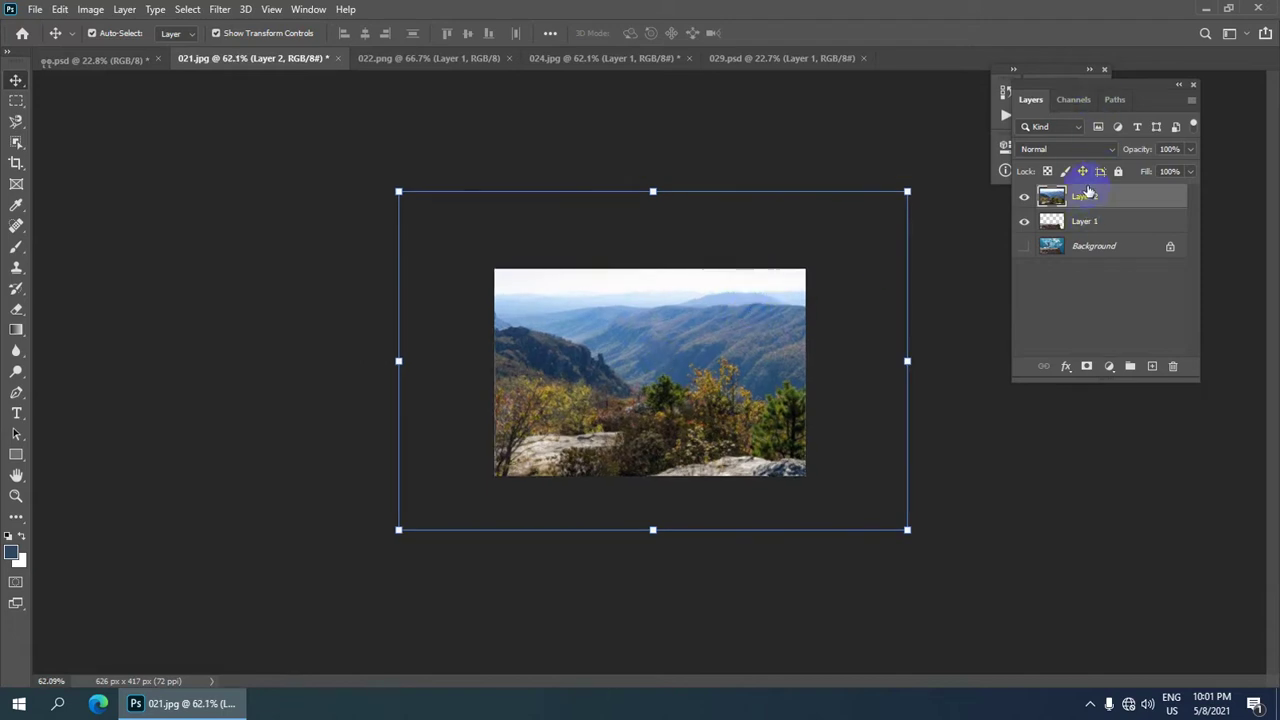
pyautogui.moveTo(1085, 191)
pyautogui.mouseDown()
pyautogui.moveTo(1094, 228)
pyautogui.moveTo(1106, 220)
pyautogui.mouseUp()
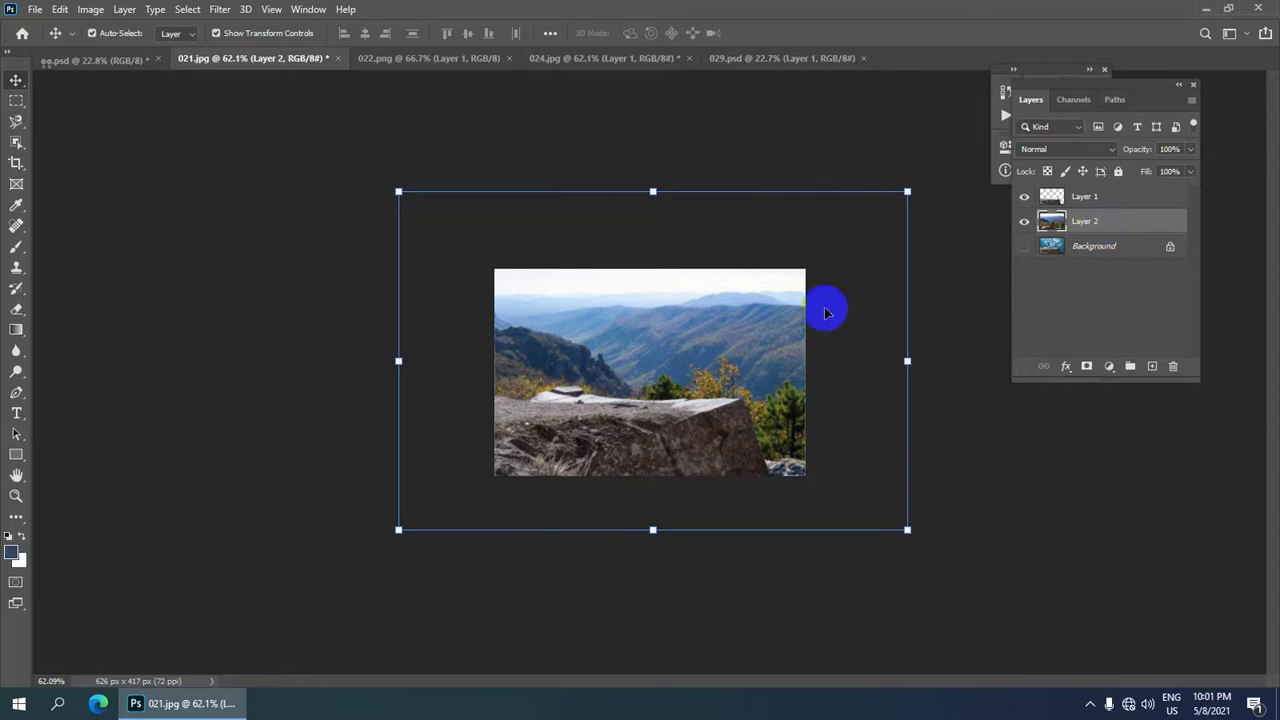
pyautogui.hotkey('ctrl', '1')
pyautogui.scroll(1, 712, 371)
pyautogui.scroll(-3, 715, 337)
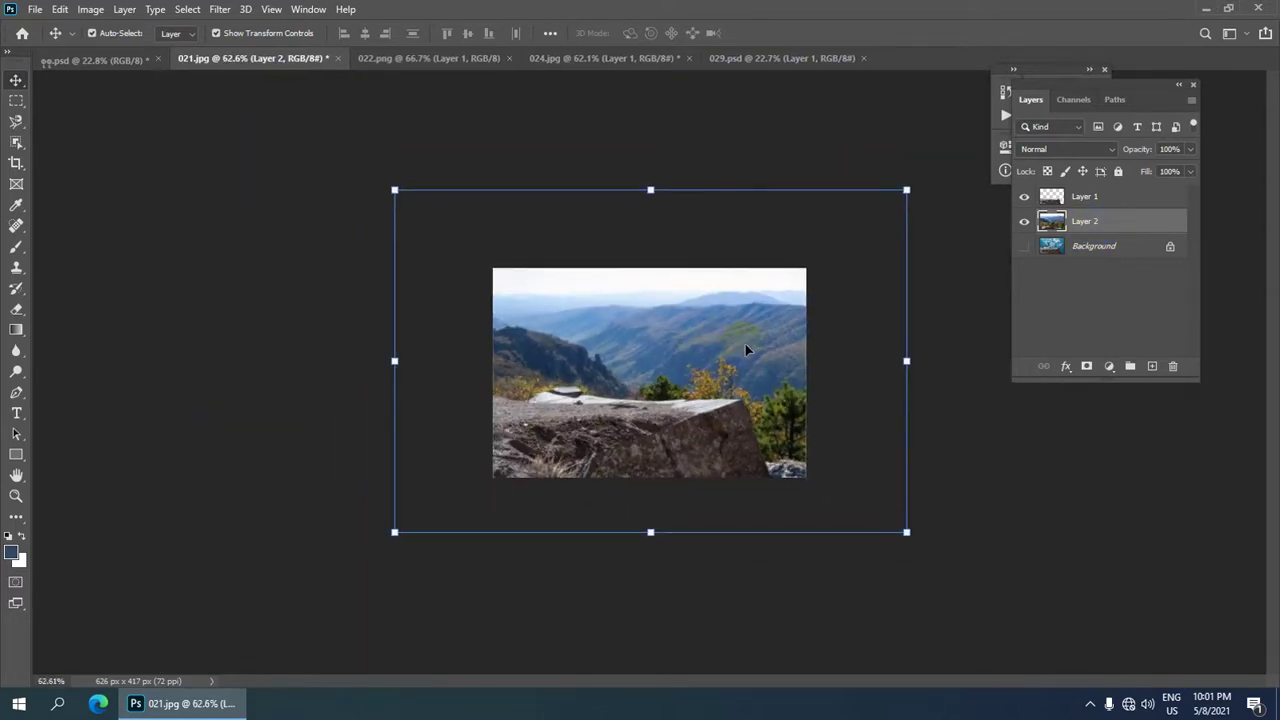
pyautogui.scroll(-2, 745, 344)
pyautogui.scroll(-1, 753, 324)
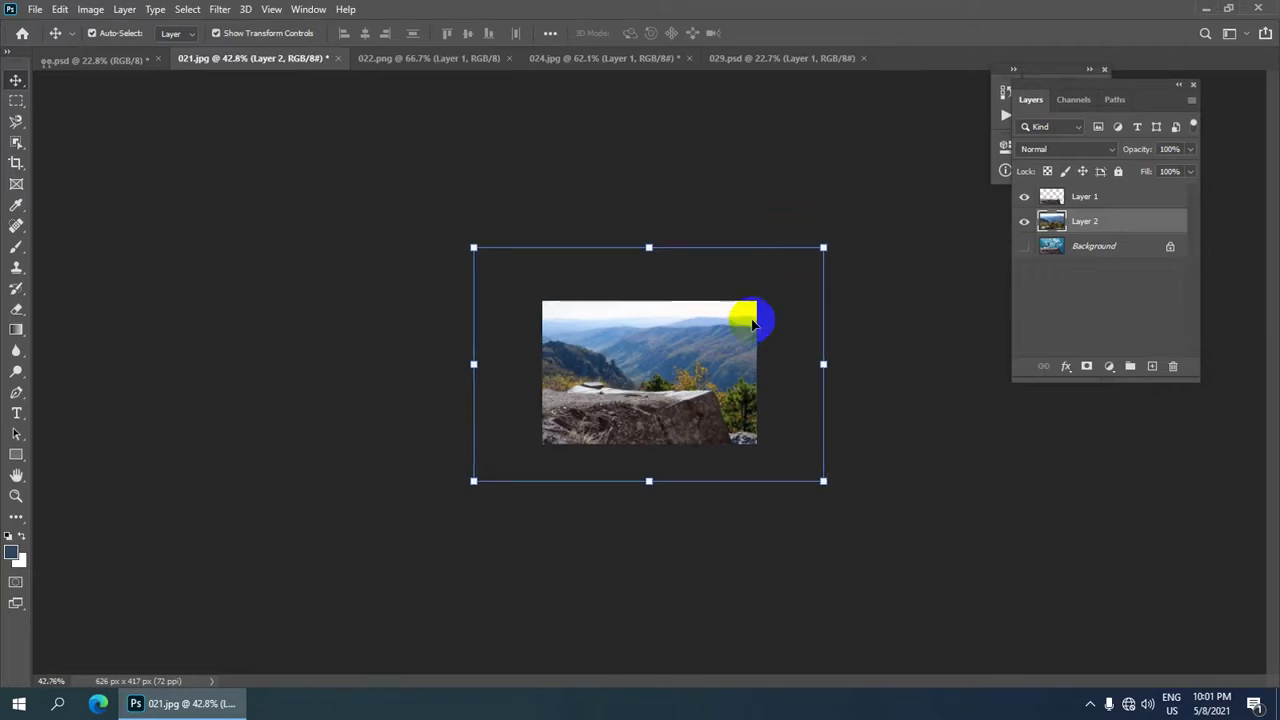
# - Nudge the landscape layer up slightly
pyautogui.hotkey('shift', 'Up')
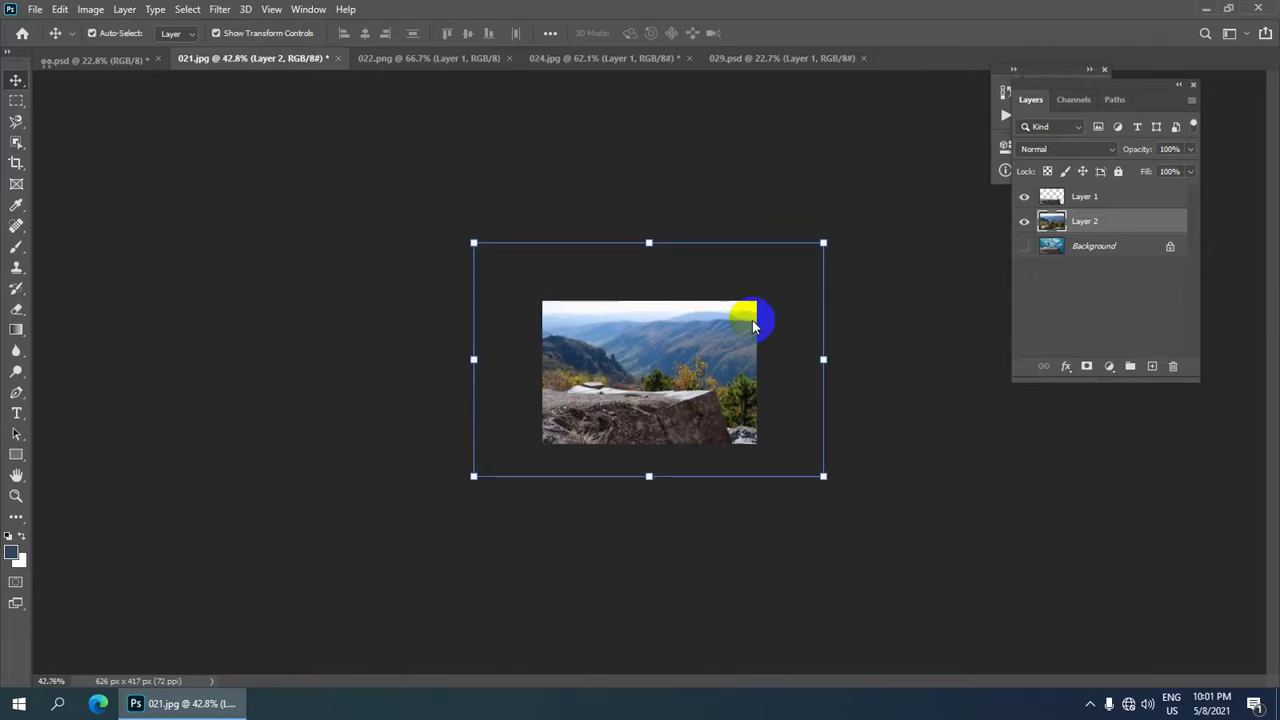
pyautogui.scroll(1, 688, 350)
pyautogui.scroll(1, 688, 350)
pyautogui.scroll(1, 688, 350)
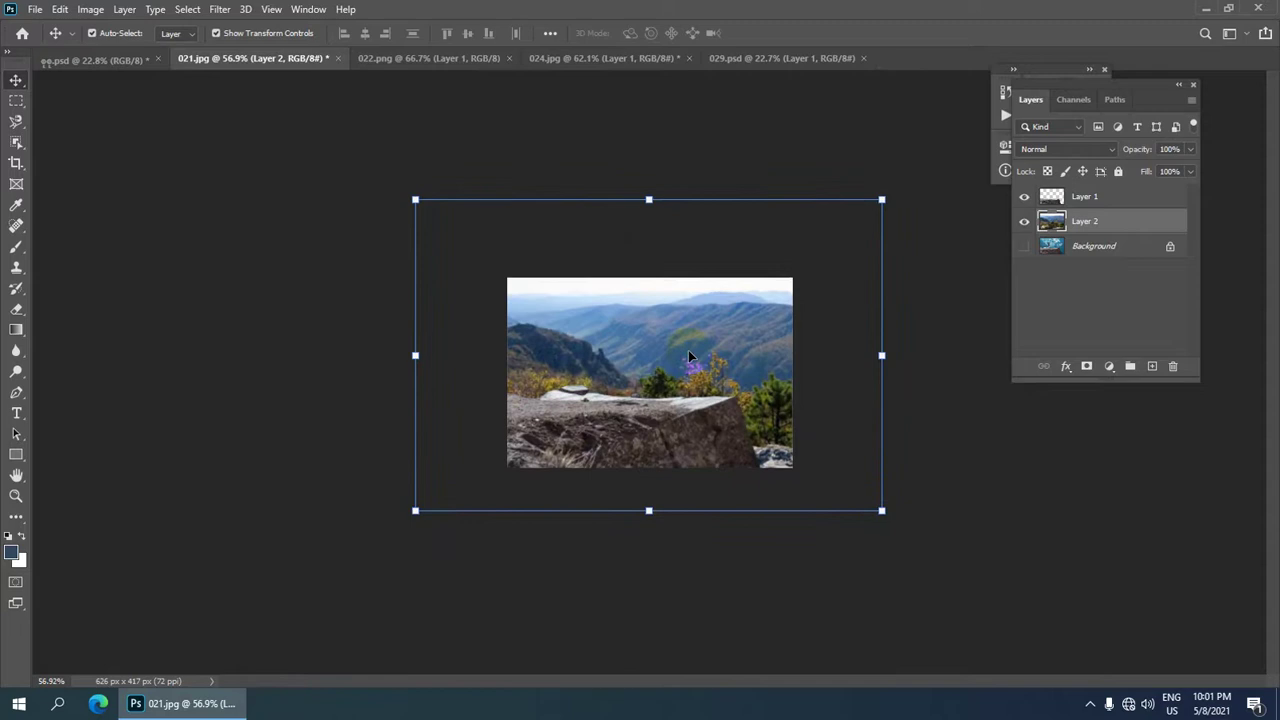
pyautogui.scroll(2, 688, 356)
pyautogui.scroll(2, 688, 350)
pyautogui.scroll(-1, 688, 340)
pyautogui.scroll(-2, 688, 338)
# - Shift the rock layer to the left and deselect to finish positioning
pyautogui.click(650, 446)
pyautogui.hotkey('shift', 'Left')
pyautogui.hotkey('shift', 'Left')
pyautogui.hotkey('shift', 'Left')
pyautogui.hotkey('shift', 'Left')
pyautogui.hotkey('shift', 'Left')
pyautogui.hotkey('shift', 'Left')
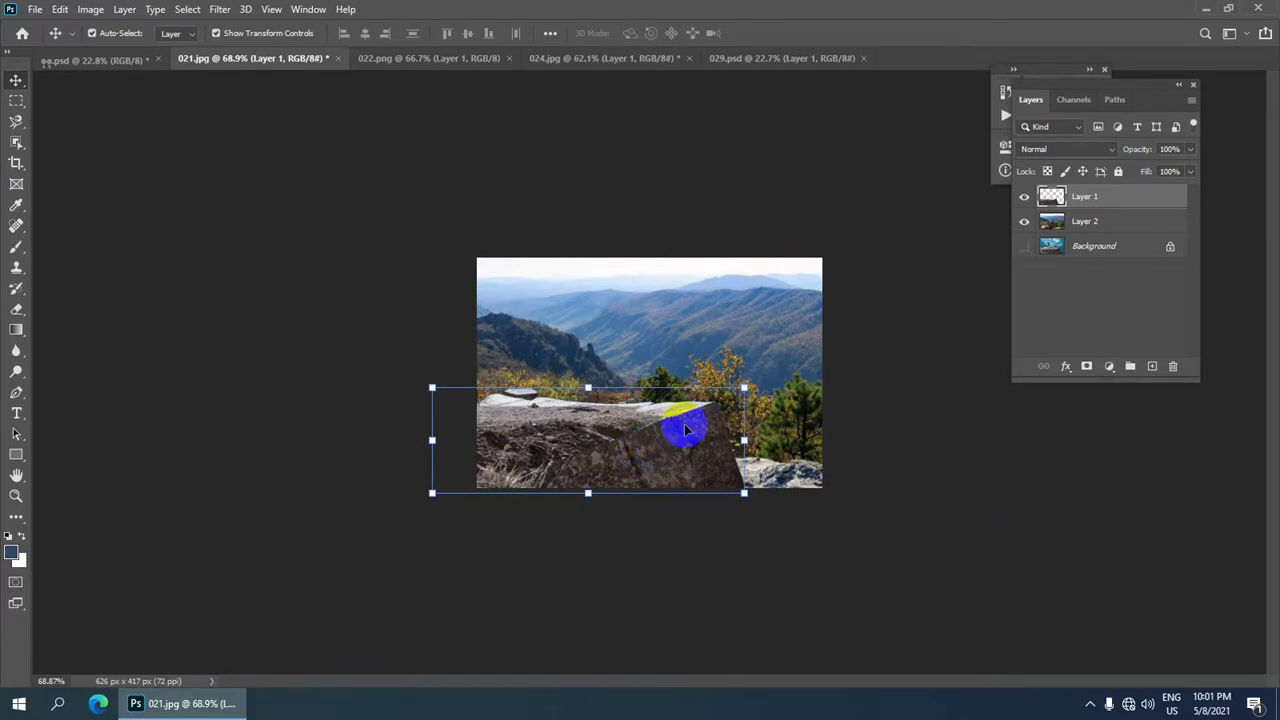
pyautogui.scroll(-1, 686, 429)
pyautogui.scroll(1, 684, 425)
pyautogui.scroll(2, 698, 338)
pyautogui.scroll(-1, 698, 338)
pyautogui.click(737, 157)
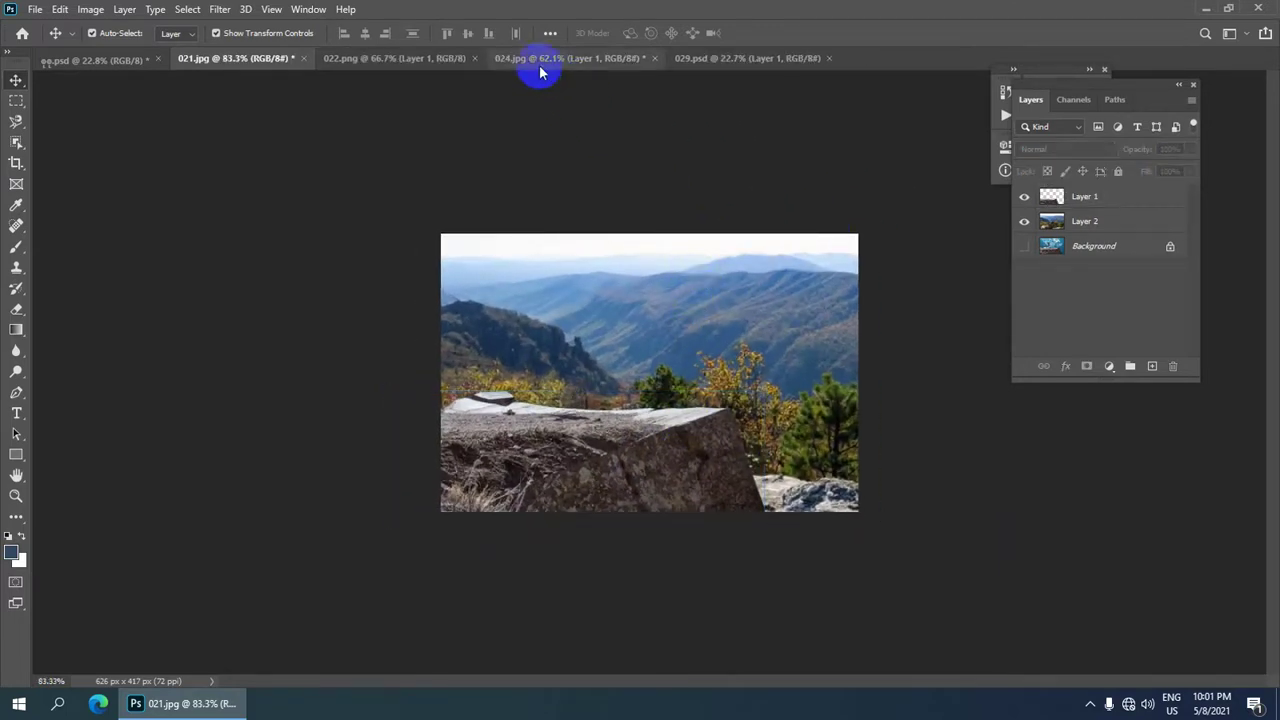
# - Drag the orange tree from 022.png into the 021.jpg document
pyautogui.click(443, 58)
pyautogui.scroll(-1, 630, 333)
pyautogui.scroll(-1, 635, 338)
pyautogui.scroll(1, 640, 345)
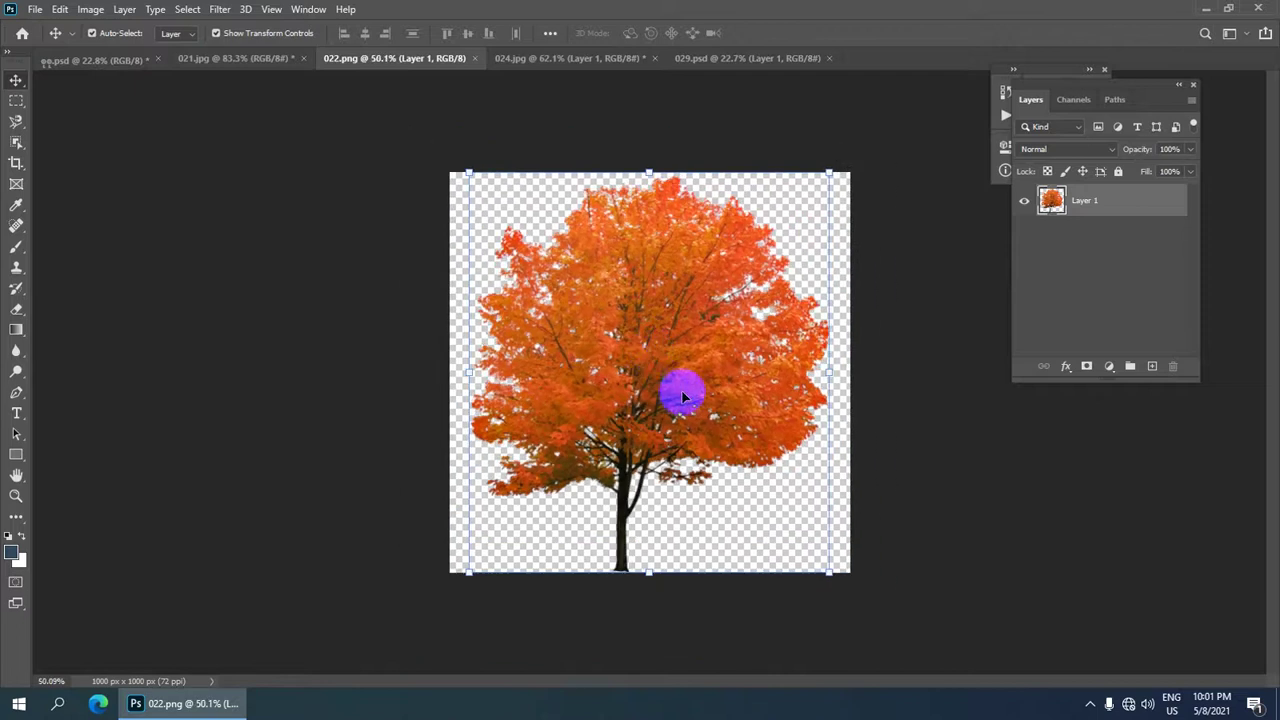
pyautogui.moveTo(652, 355)
pyautogui.mouseDown()
pyautogui.moveTo(243, 88)
pyautogui.moveTo(490, 368)
pyautogui.mouseUp()
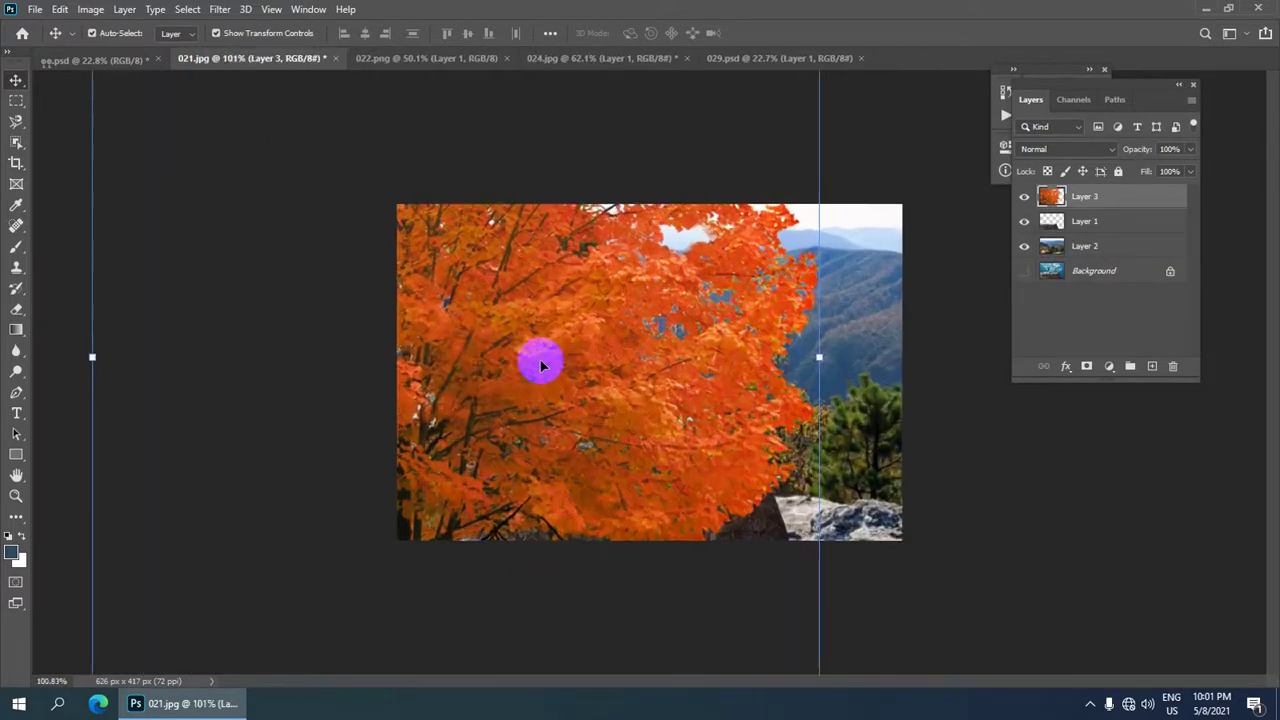
pyautogui.scroll(-2, 537, 357)
pyautogui.scroll(-2, 574, 349)
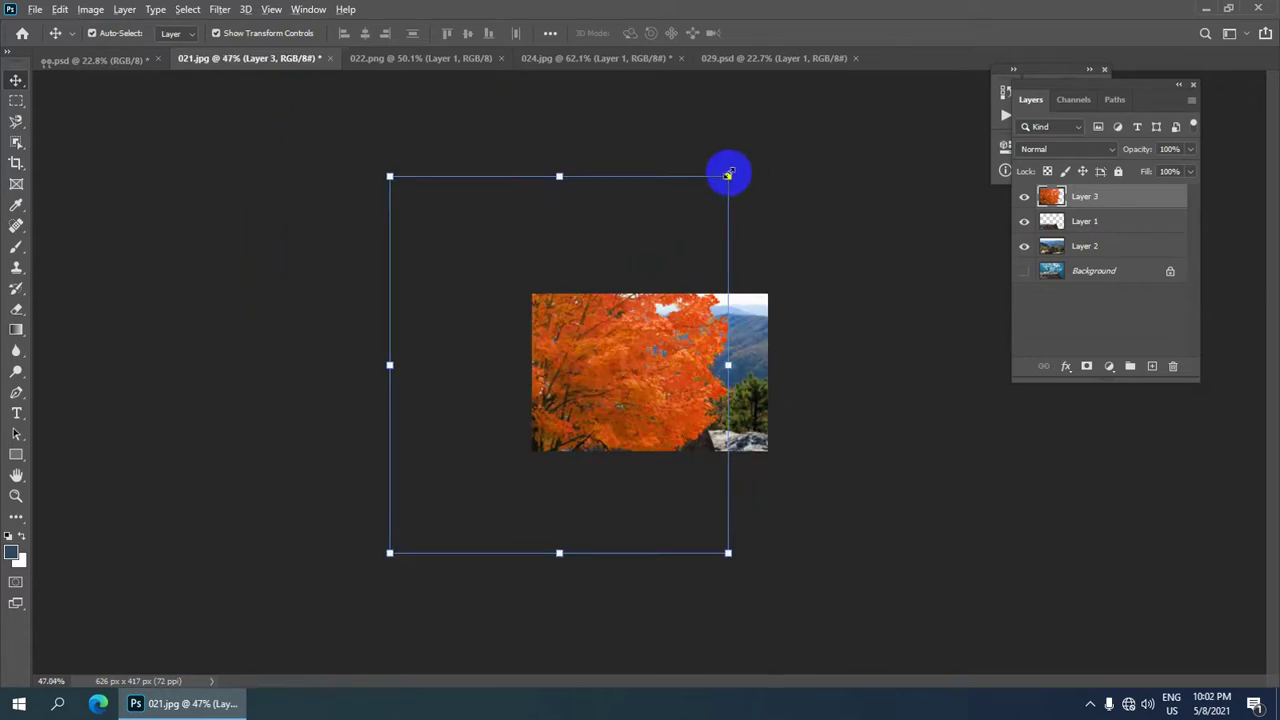
# - Scale the tree down, then reposition and resize it at the canvas's left side
pyautogui.moveTo(728, 175); pyautogui.dragTo(596, 330)
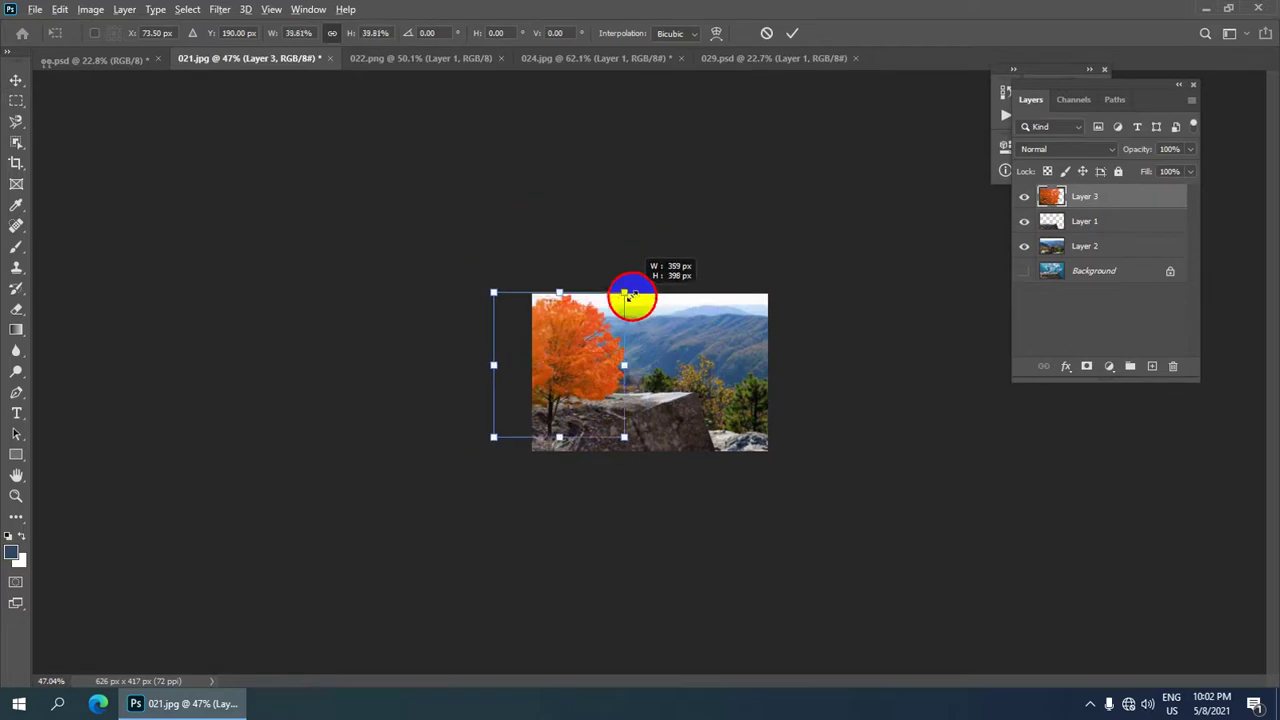
pyautogui.scroll(2, 551, 363)
pyautogui.scroll(2, 563, 349)
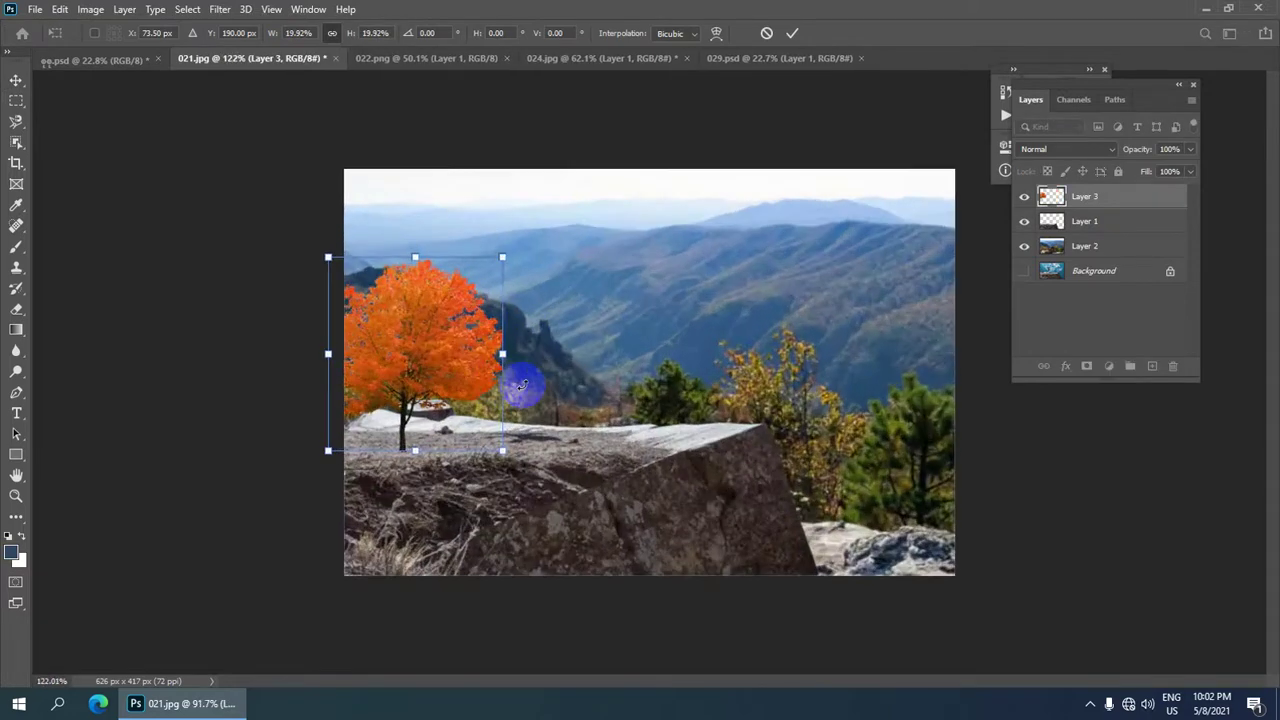
pyautogui.moveTo(355, 378); pyautogui.dragTo(411, 331)
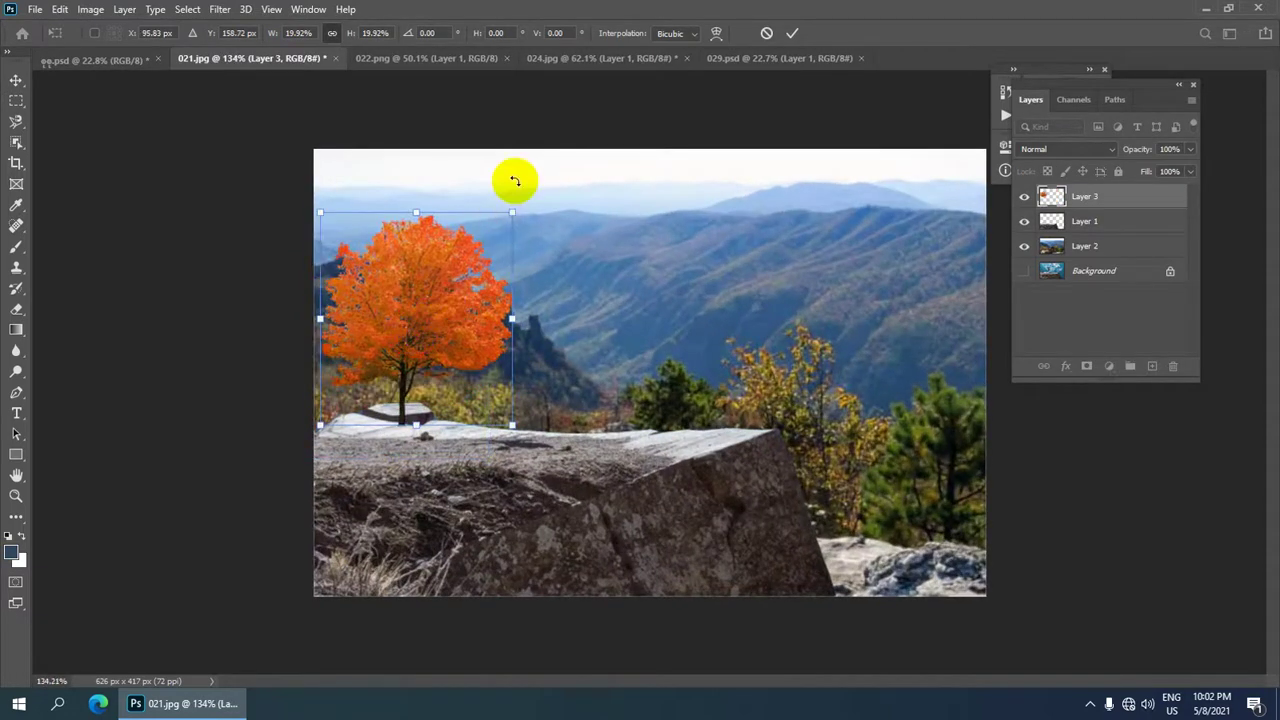
pyautogui.moveTo(513, 210); pyautogui.dragTo(591, 125)
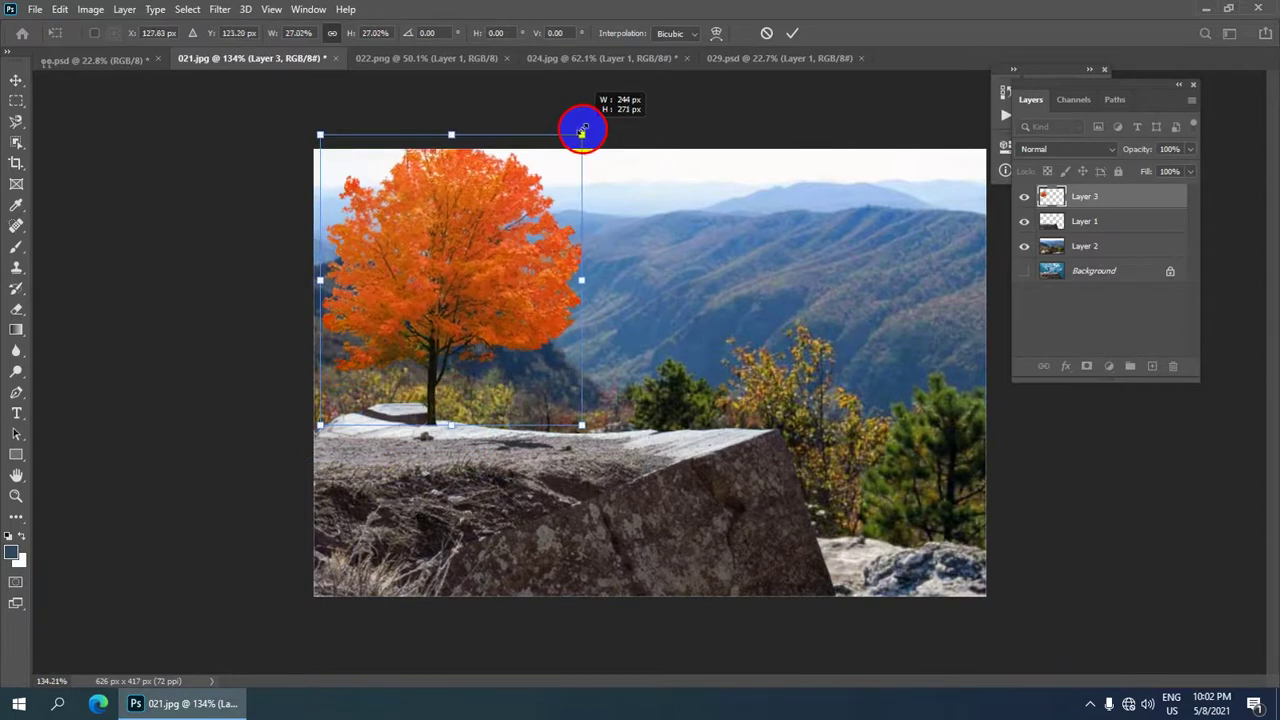
pyautogui.moveTo(489, 274); pyautogui.dragTo(449, 286)
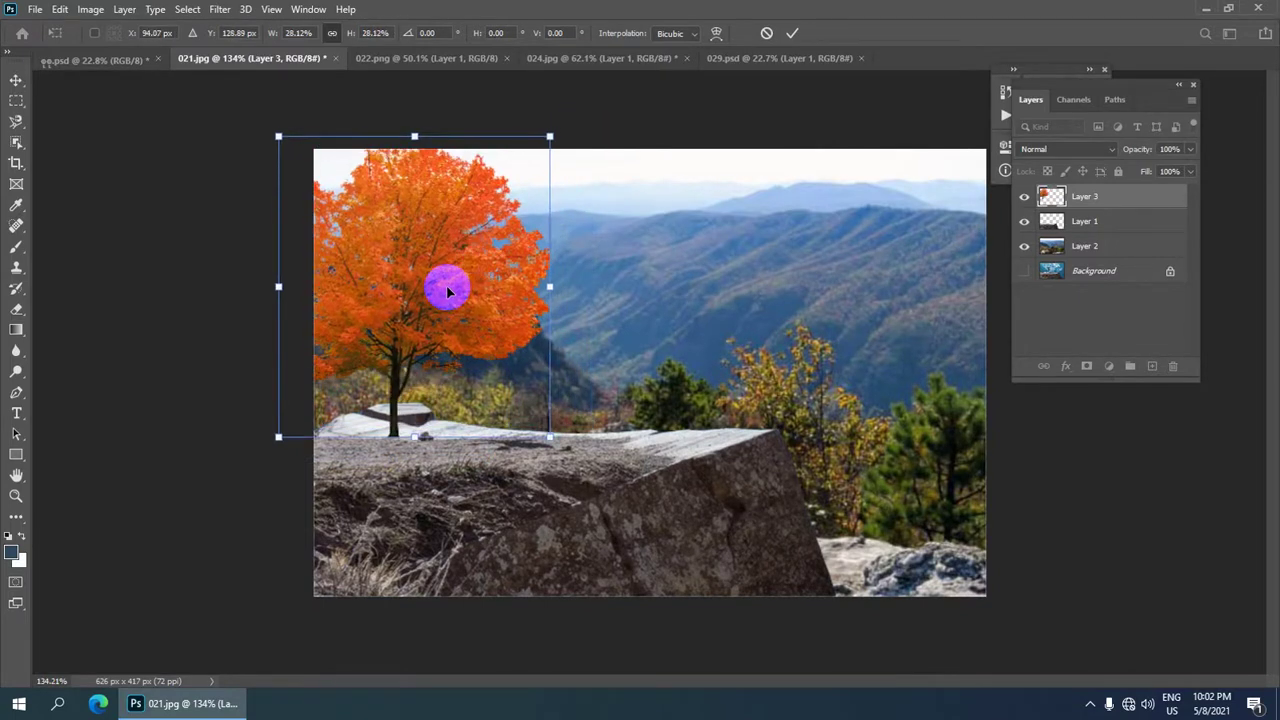
pyautogui.scroll(-1, 453, 291)
pyautogui.scroll(2, 443, 466)
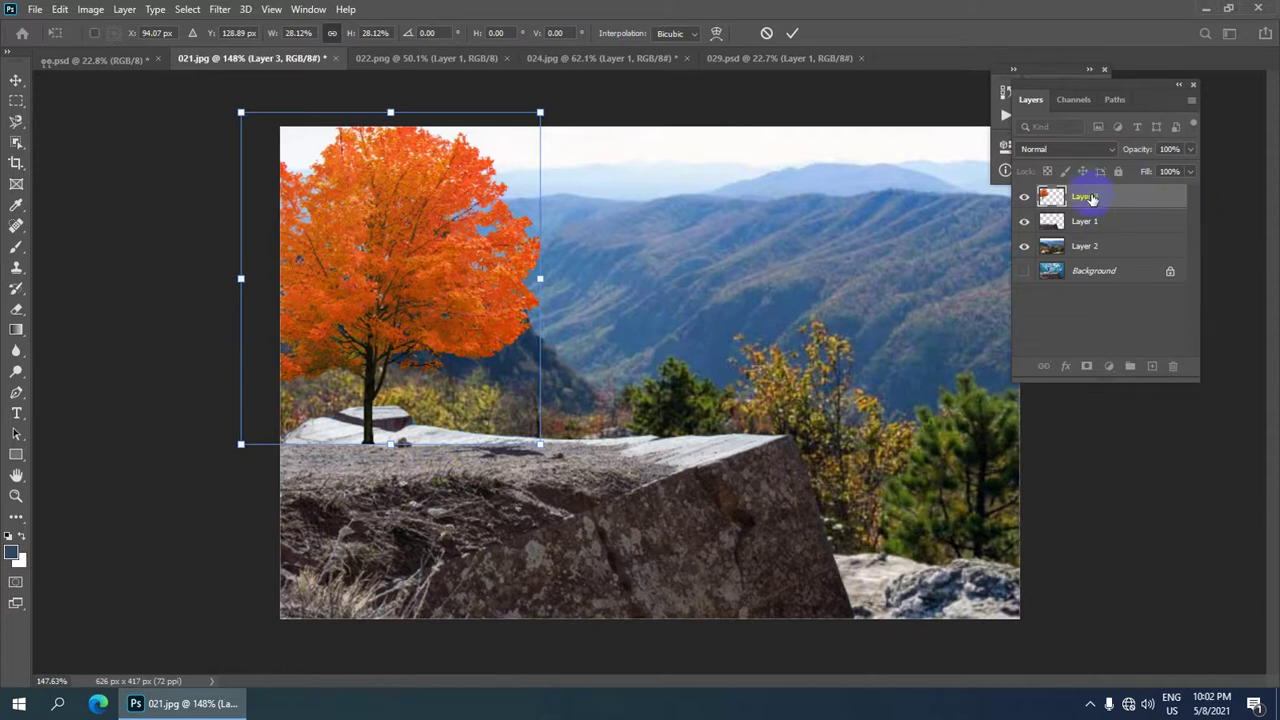
# - Move the tree layer below the rock layer and shift it slightly right and down
pyautogui.moveTo(1090, 198); pyautogui.dragTo(1086, 230)
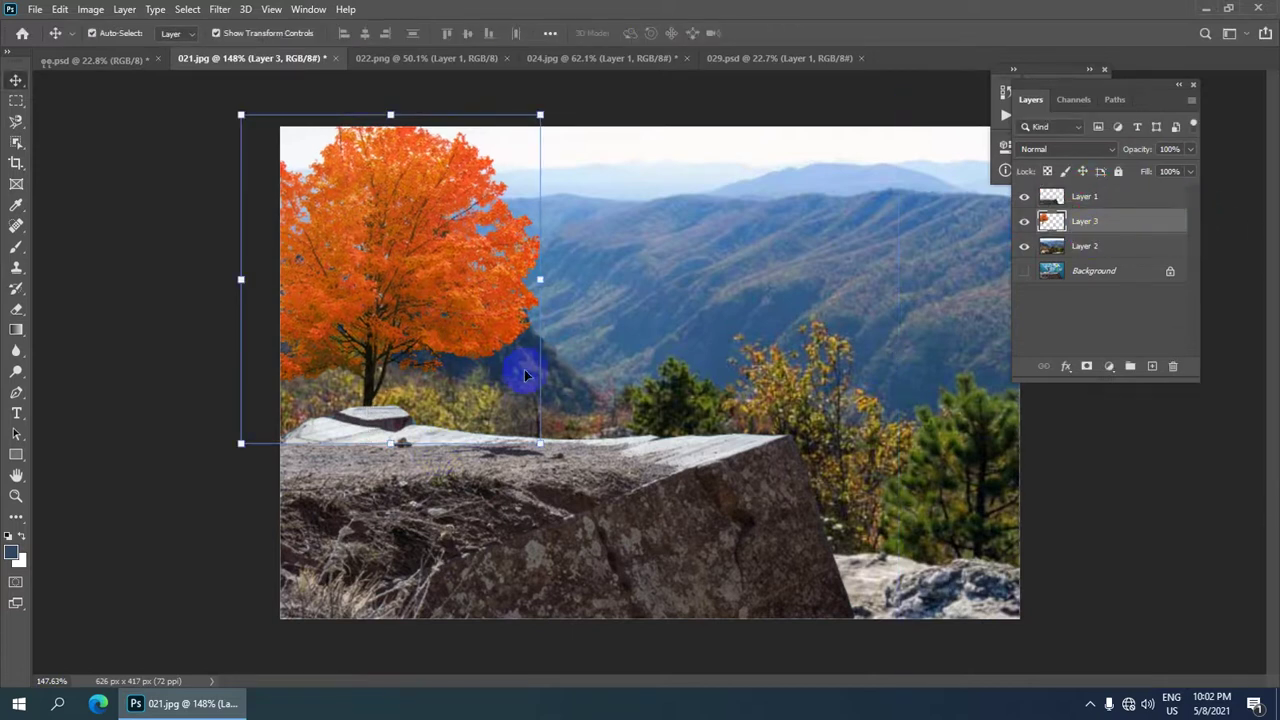
pyautogui.scroll(1, 525, 375)
pyautogui.moveTo(420, 280); pyautogui.dragTo(453, 302)
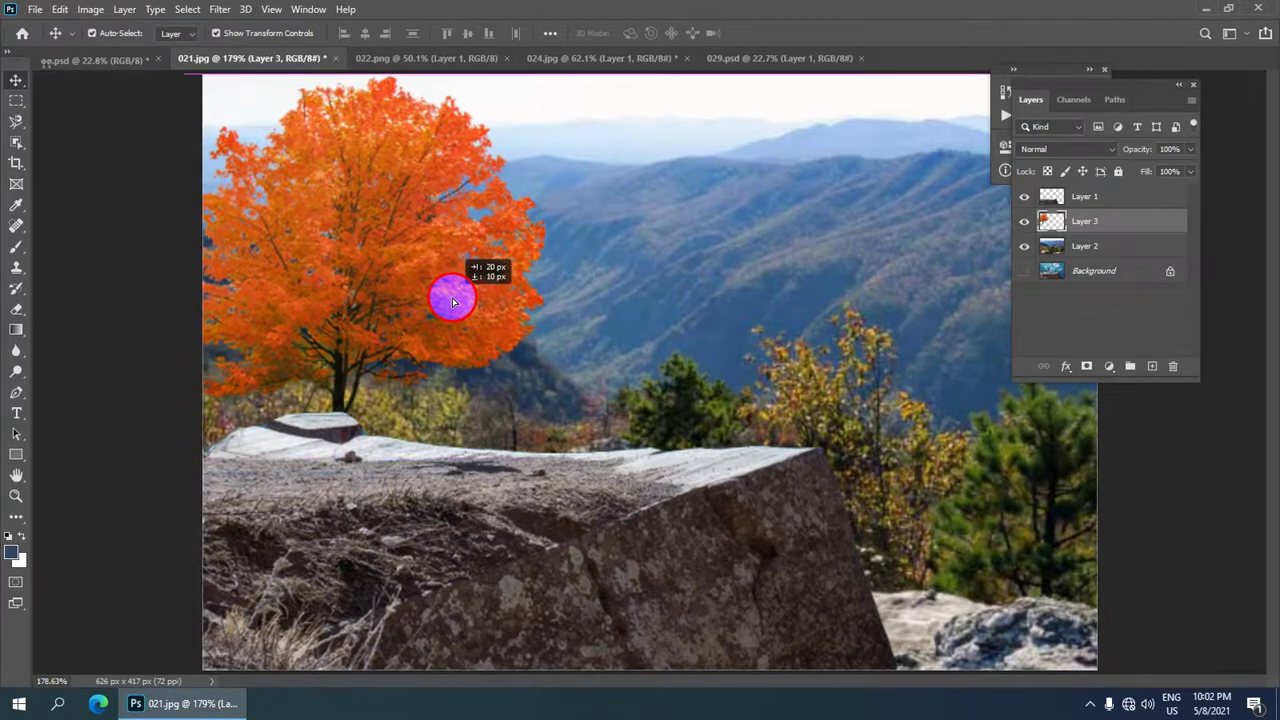
pyautogui.scroll(-1, 465, 250)
pyautogui.scroll(-1, 530, 165)
pyautogui.scroll(1, 580, 150)
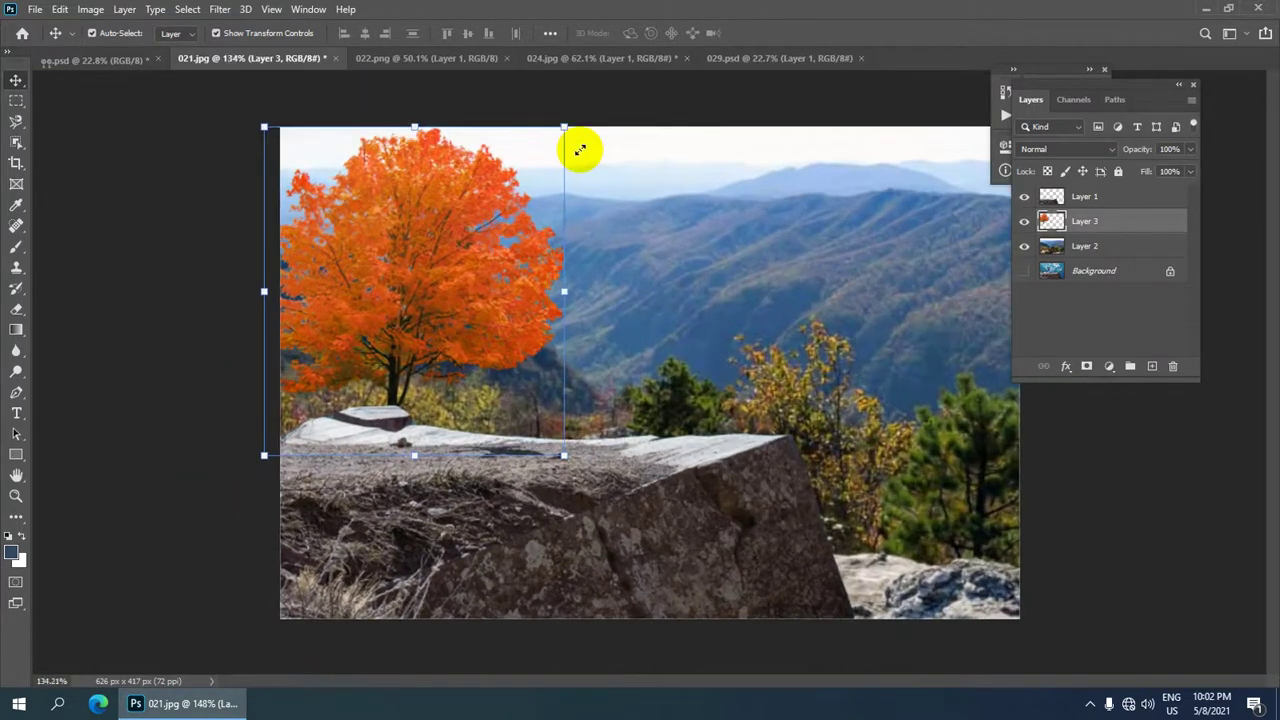
pyautogui.scroll(-1, 580, 150)
pyautogui.scroll(1, 587, 238)
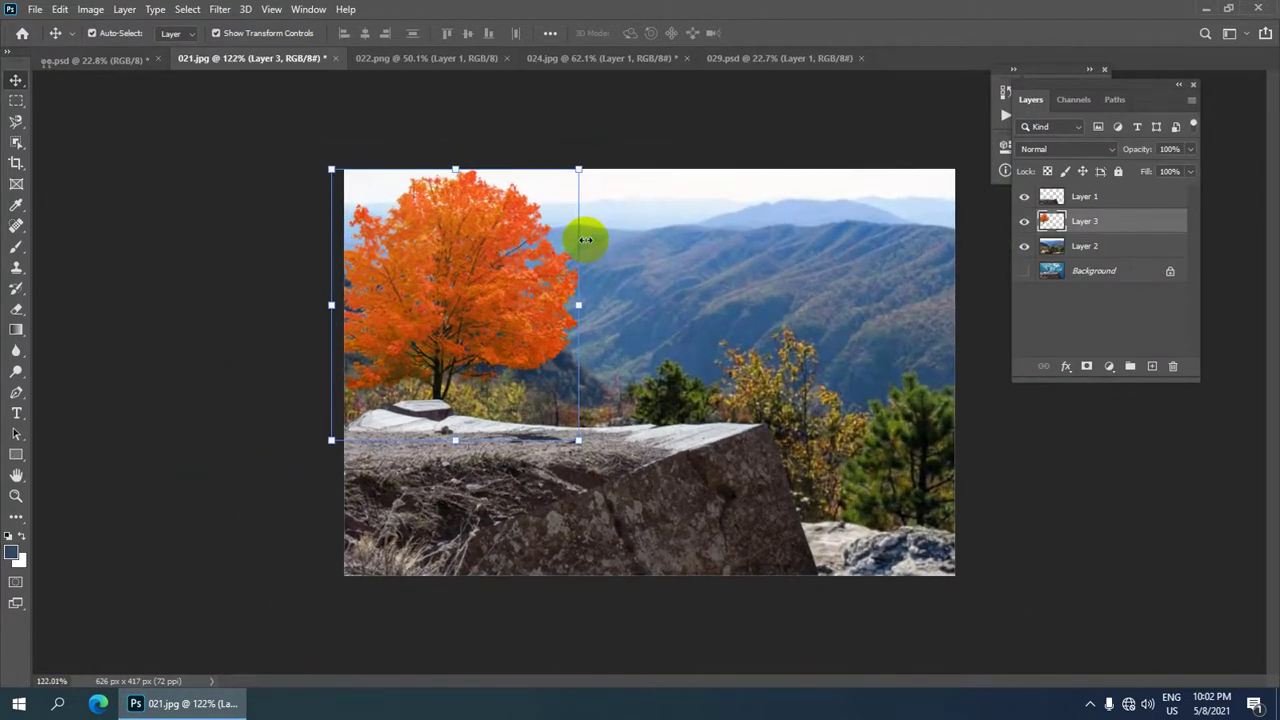
pyautogui.scroll(1, 541, 313)
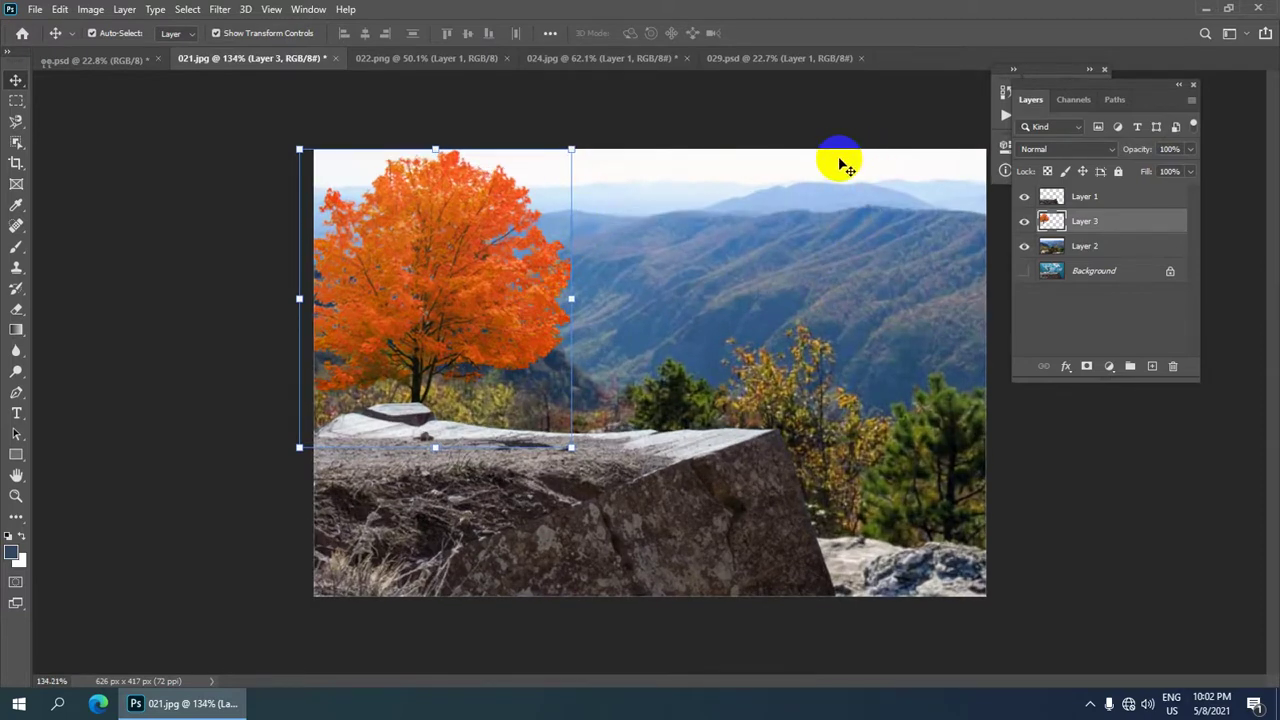
pyautogui.scroll(2, 866, 250)
pyautogui.scroll(-1, 586, 120)
pyautogui.scroll(1, 586, 120)
# - Try Lens Flare on the tree layer, then cancel it
pyautogui.click(221, 11)
pyautogui.moveTo(234, 305)
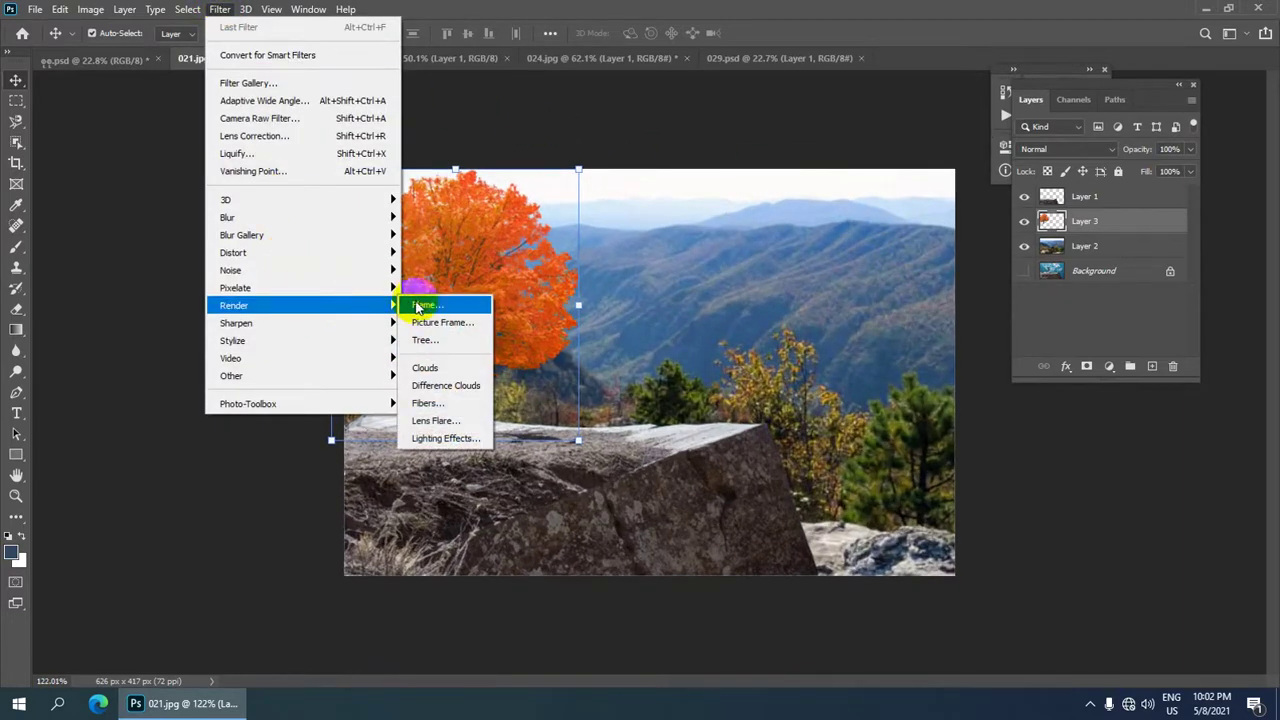
pyautogui.click(447, 420)
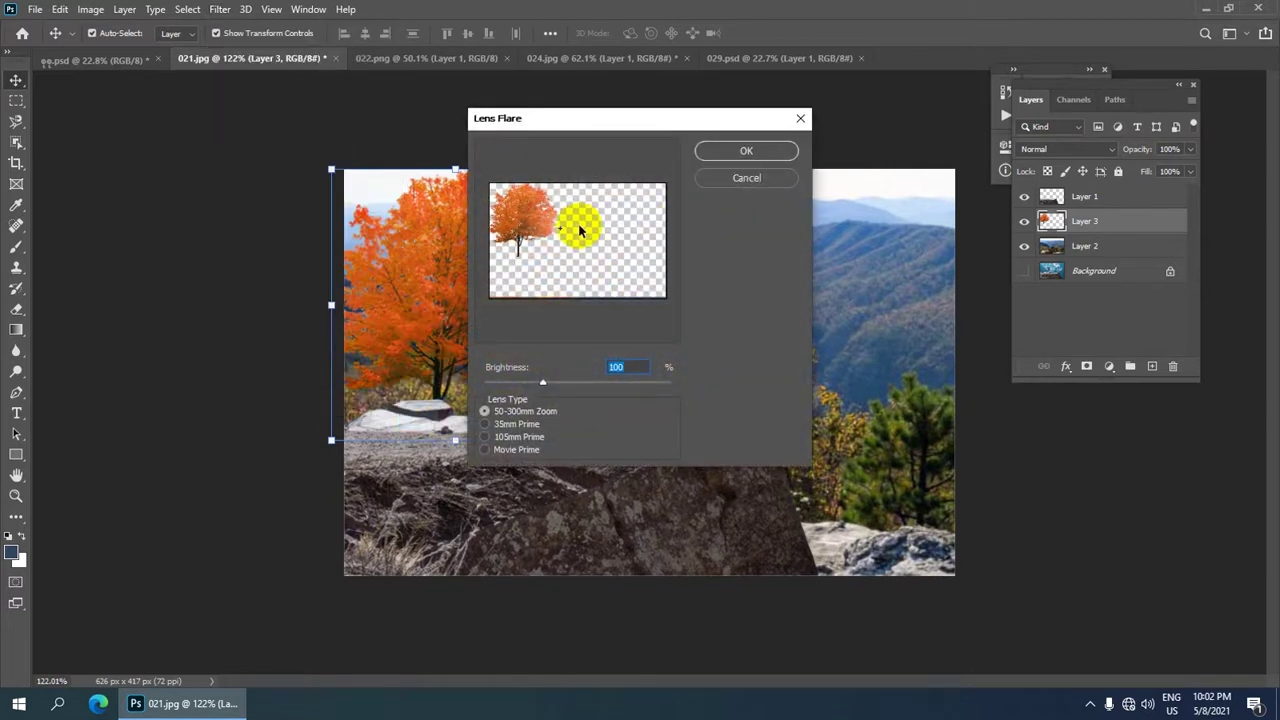
pyautogui.click(562, 238)
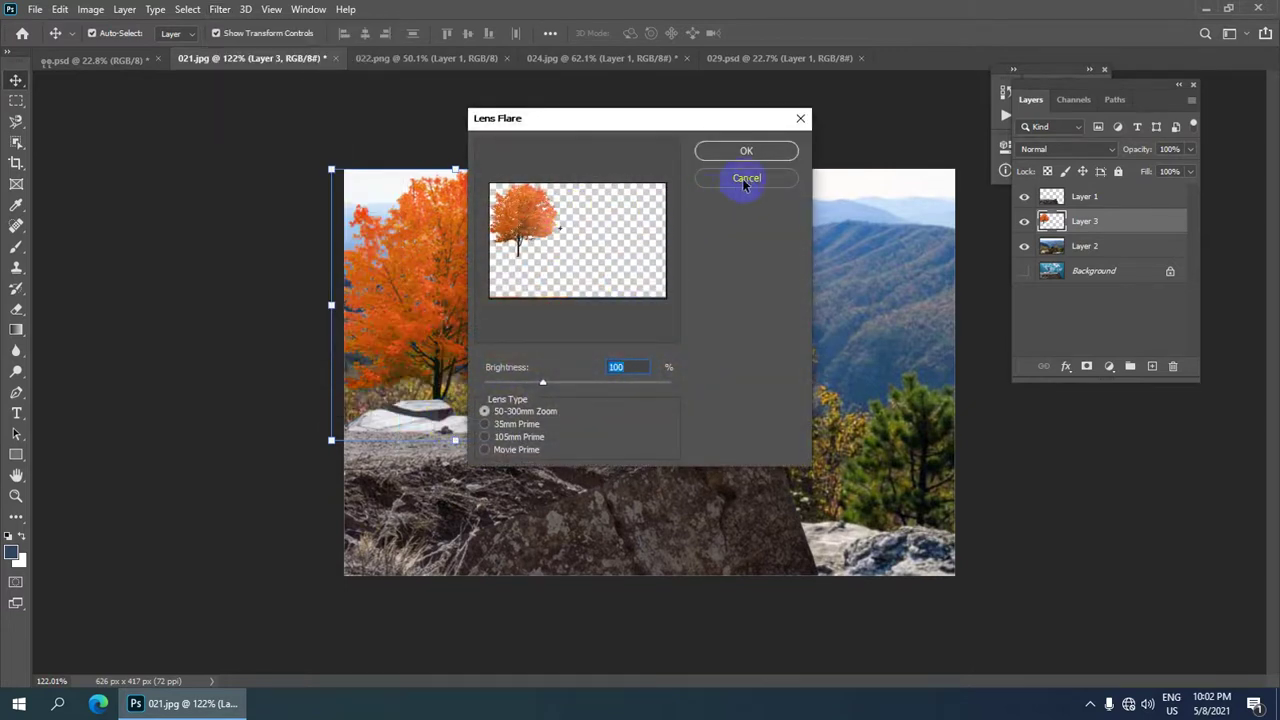
pyautogui.click(743, 180)
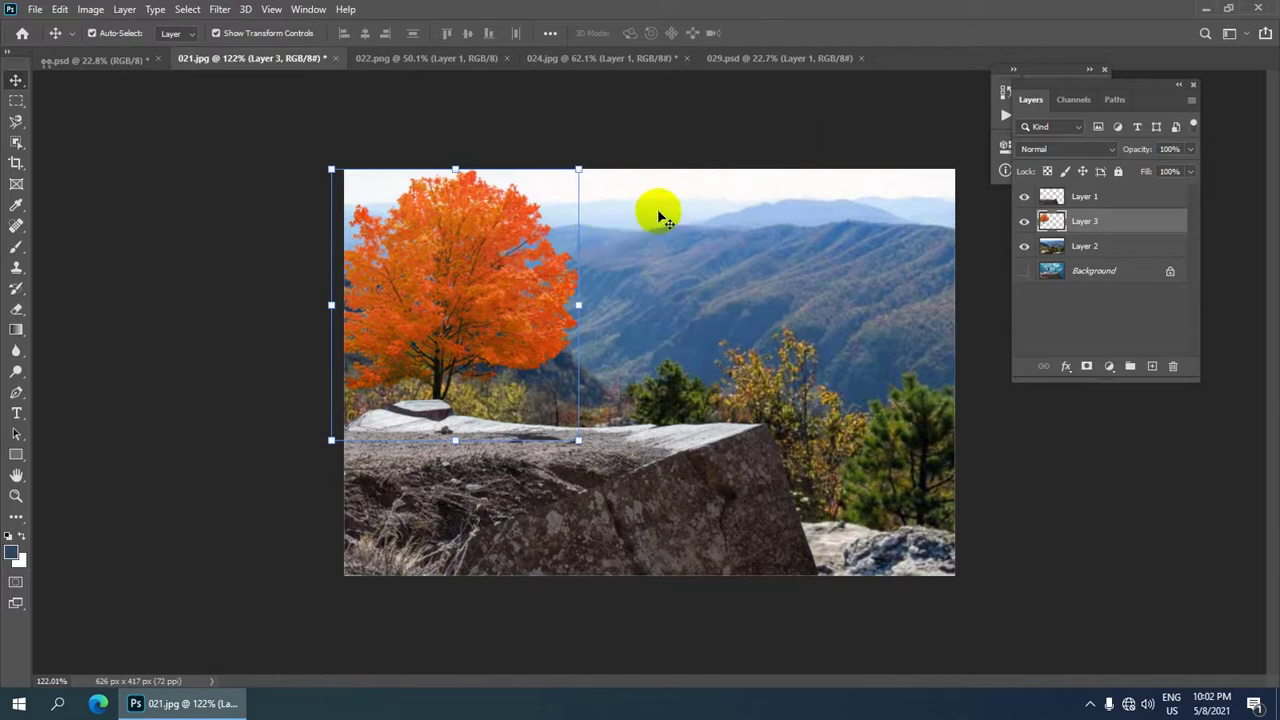
pyautogui.scroll(2, 835, 265)
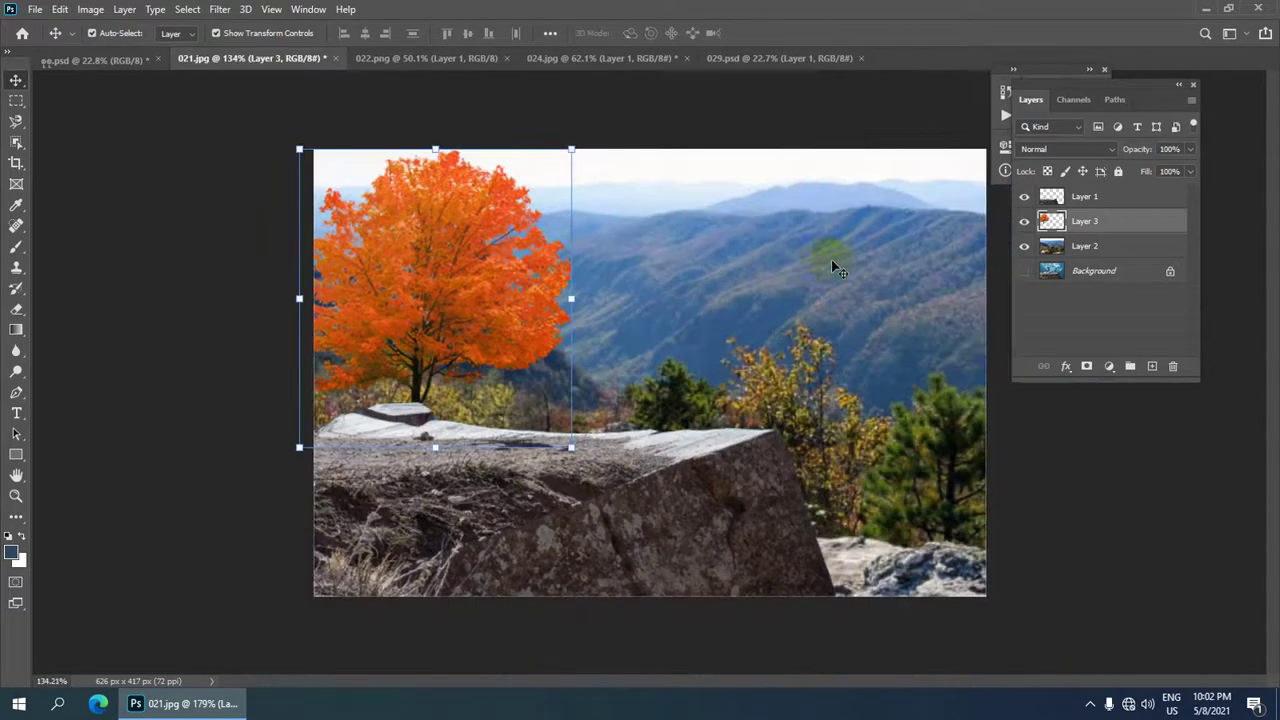
# - On Layer 2, add a lens flare in the upper-right sky at about 138% brightness
pyautogui.click(1066, 250)
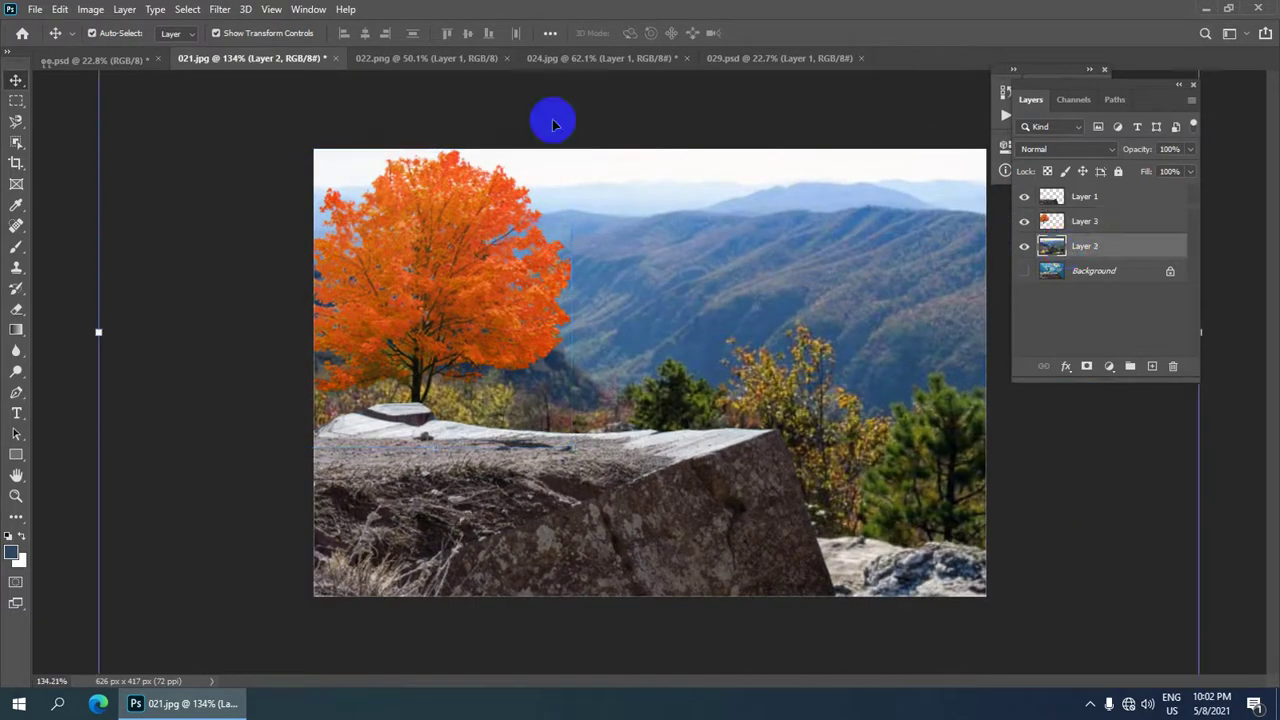
pyautogui.click(219, 10)
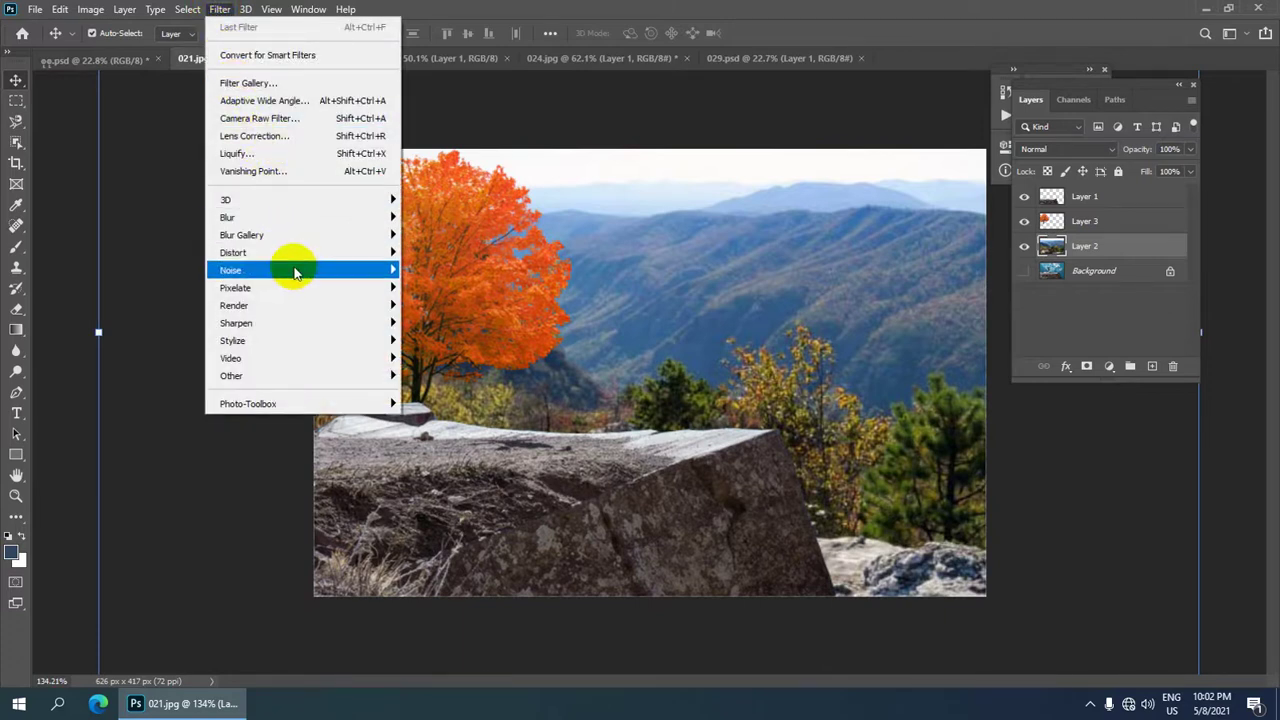
pyautogui.moveTo(234, 305)
pyautogui.click(449, 420)
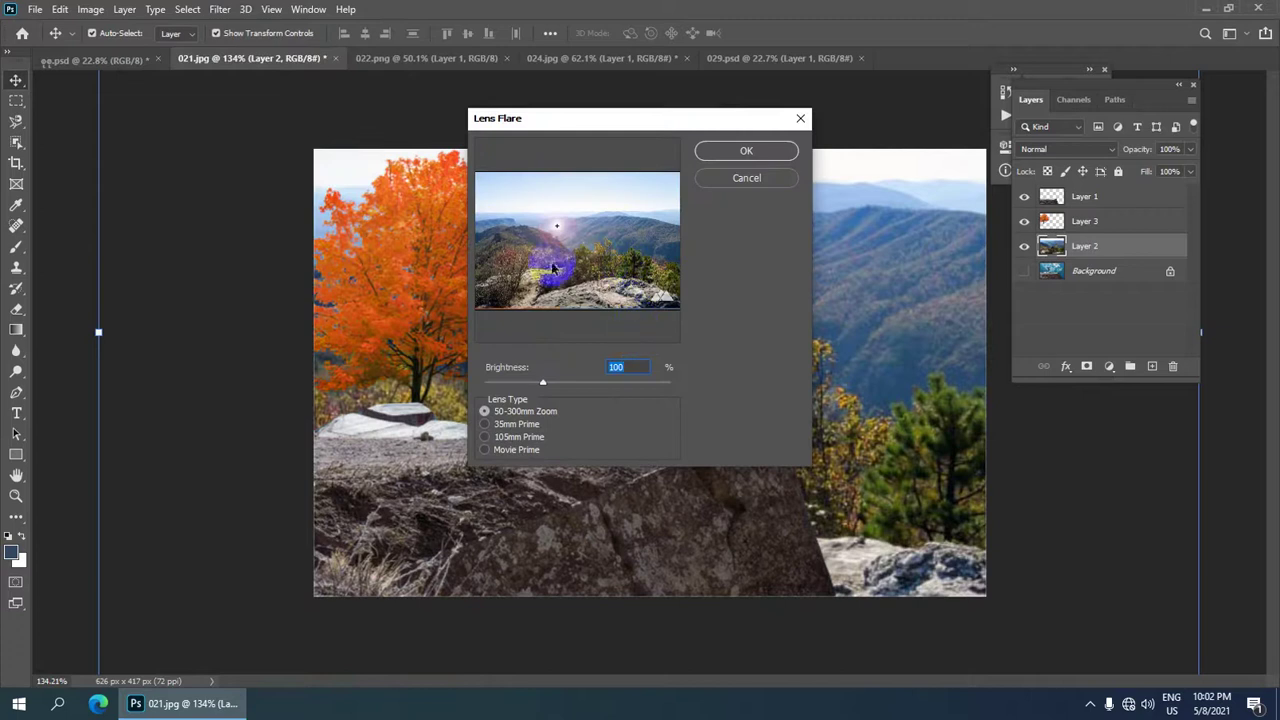
pyautogui.moveTo(563, 228)
pyautogui.mouseDown()
pyautogui.moveTo(656, 205)
pyautogui.moveTo(644, 197)
pyautogui.mouseUp()
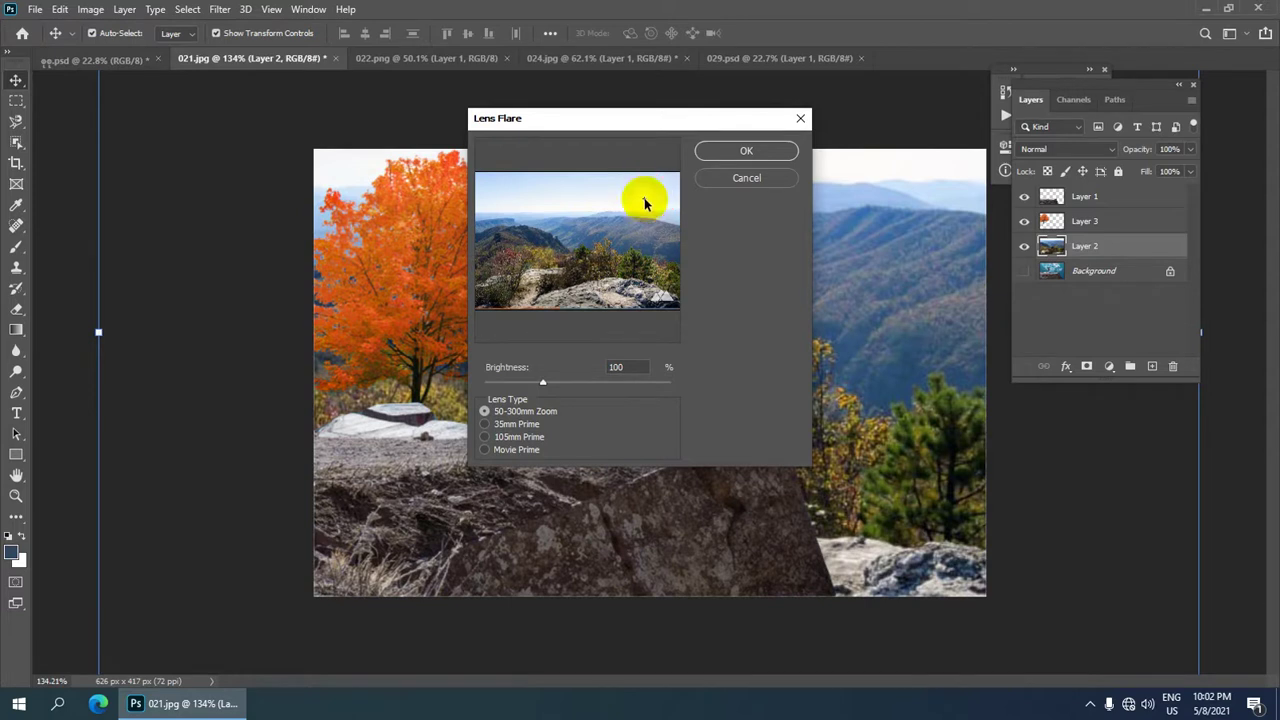
pyautogui.moveTo(547, 384); pyautogui.dragTo(567, 383)
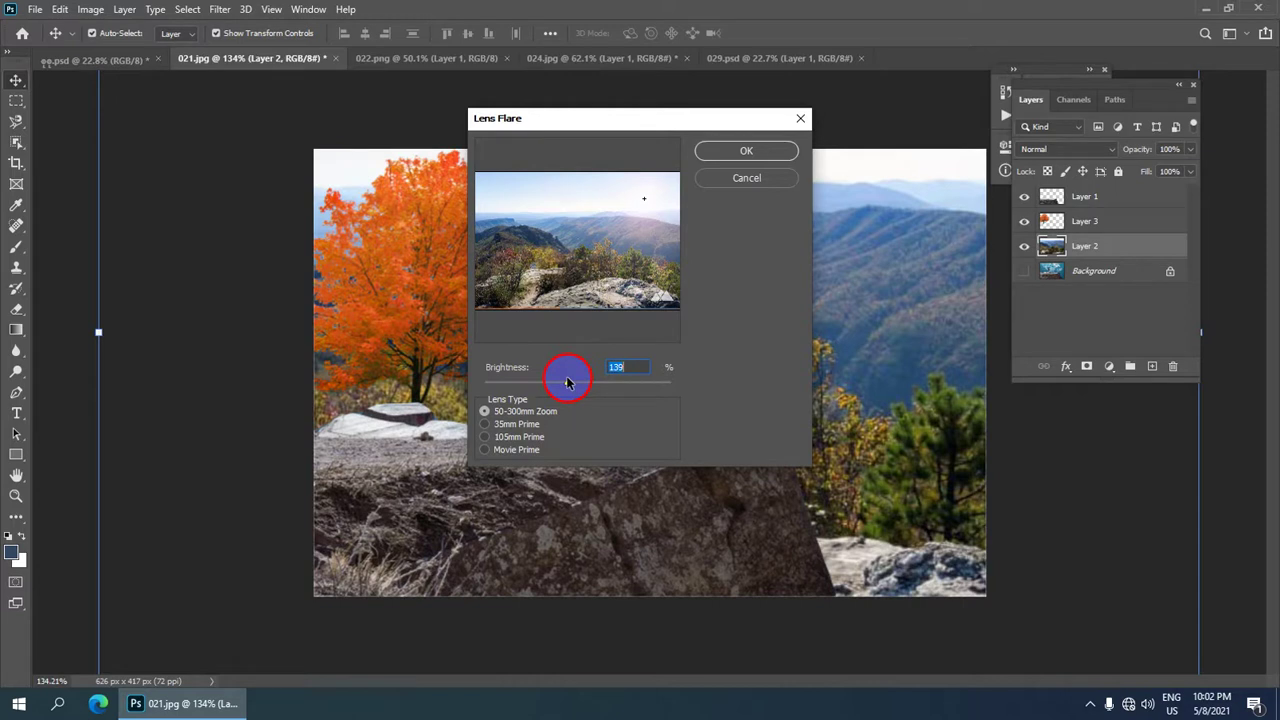
pyautogui.moveTo(567, 383); pyautogui.dragTo(572, 382)
pyautogui.click(752, 153)
# - Select the orange tree layer and nudge it slightly up and right by dragging
pyautogui.scroll(-2, 821, 250)
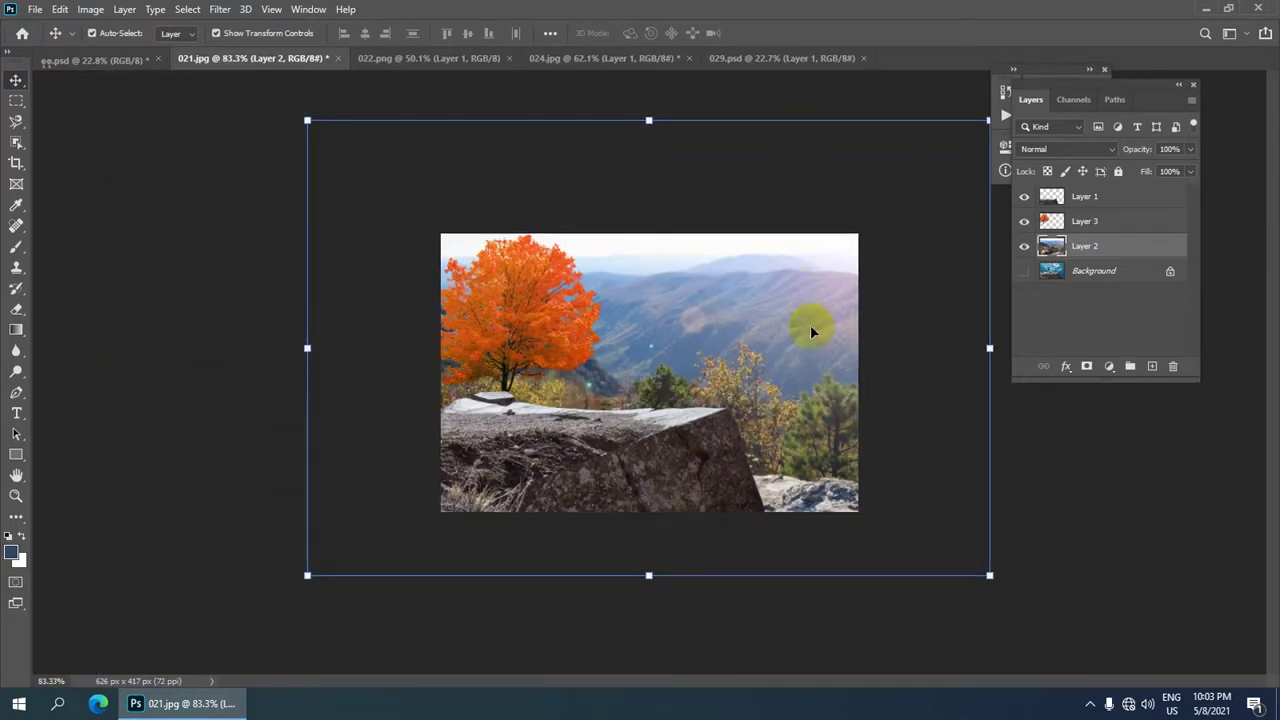
pyautogui.scroll(-1, 804, 316)
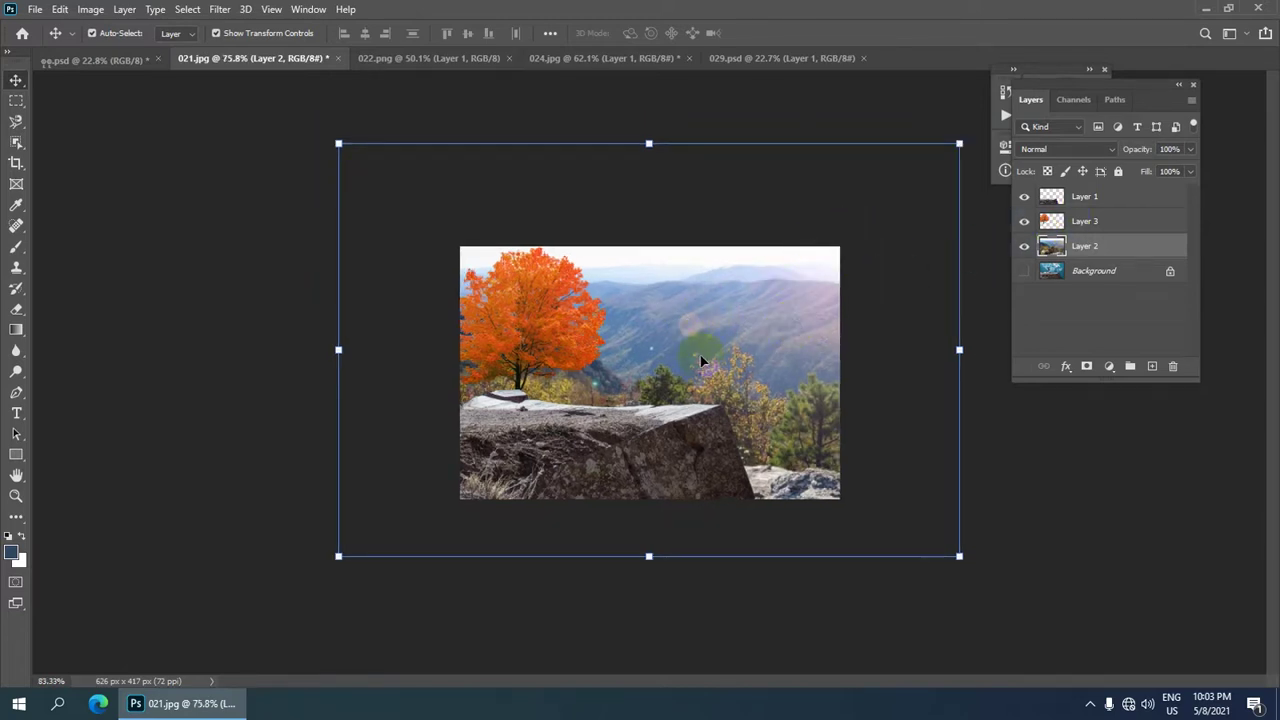
pyautogui.scroll(1, 700, 355)
pyautogui.click(535, 325)
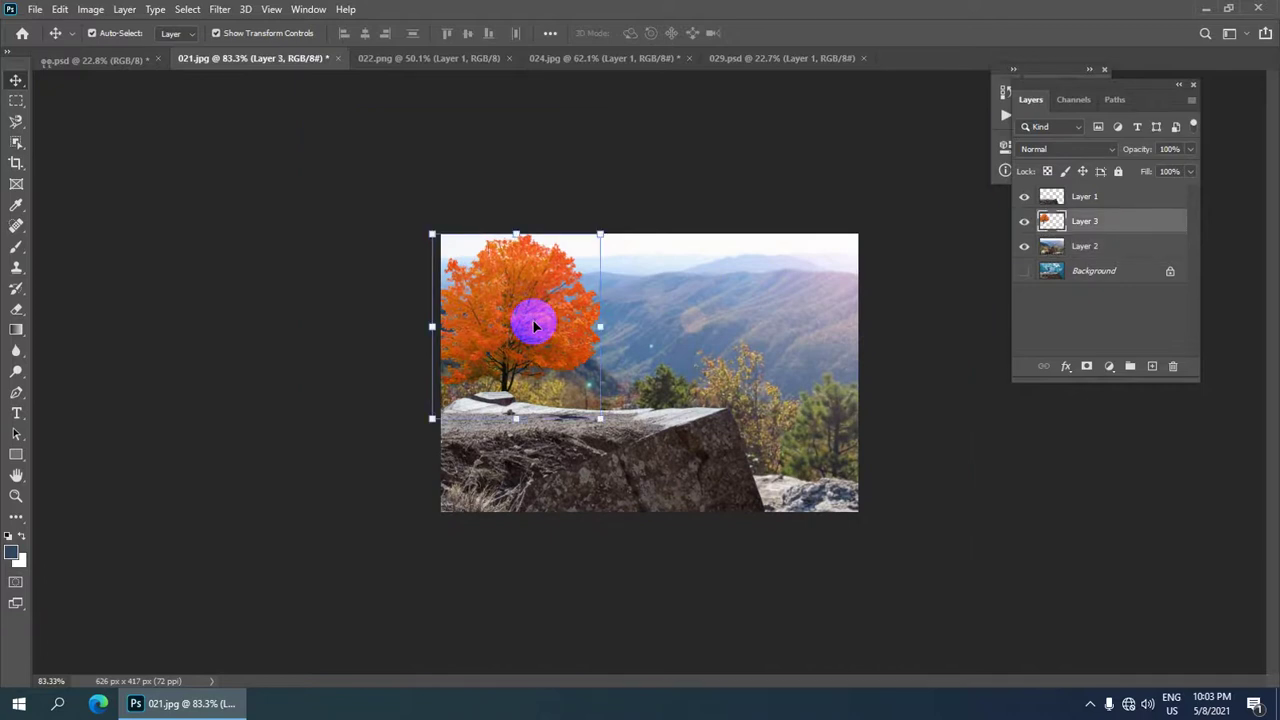
pyautogui.moveTo(537, 325); pyautogui.dragTo(537, 322)
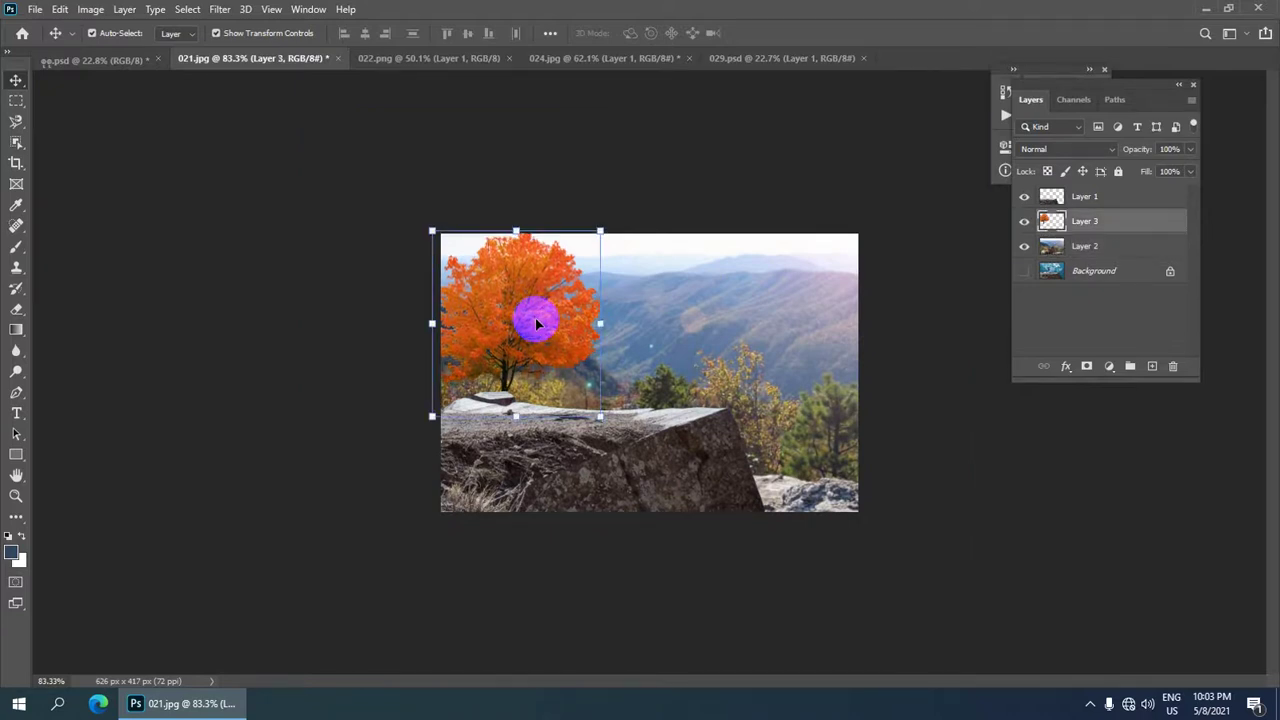
pyautogui.scroll(1, 536, 323)
pyautogui.press('Down')
pyautogui.press('Down')
pyautogui.press('Down')
pyautogui.press('Down')
pyautogui.moveTo(537, 320); pyautogui.dragTo(539, 316)
# - Fine-tune the tree's position with the arrow keys, then switch to the ee.psd document
pyautogui.scroll(1, 538, 316)
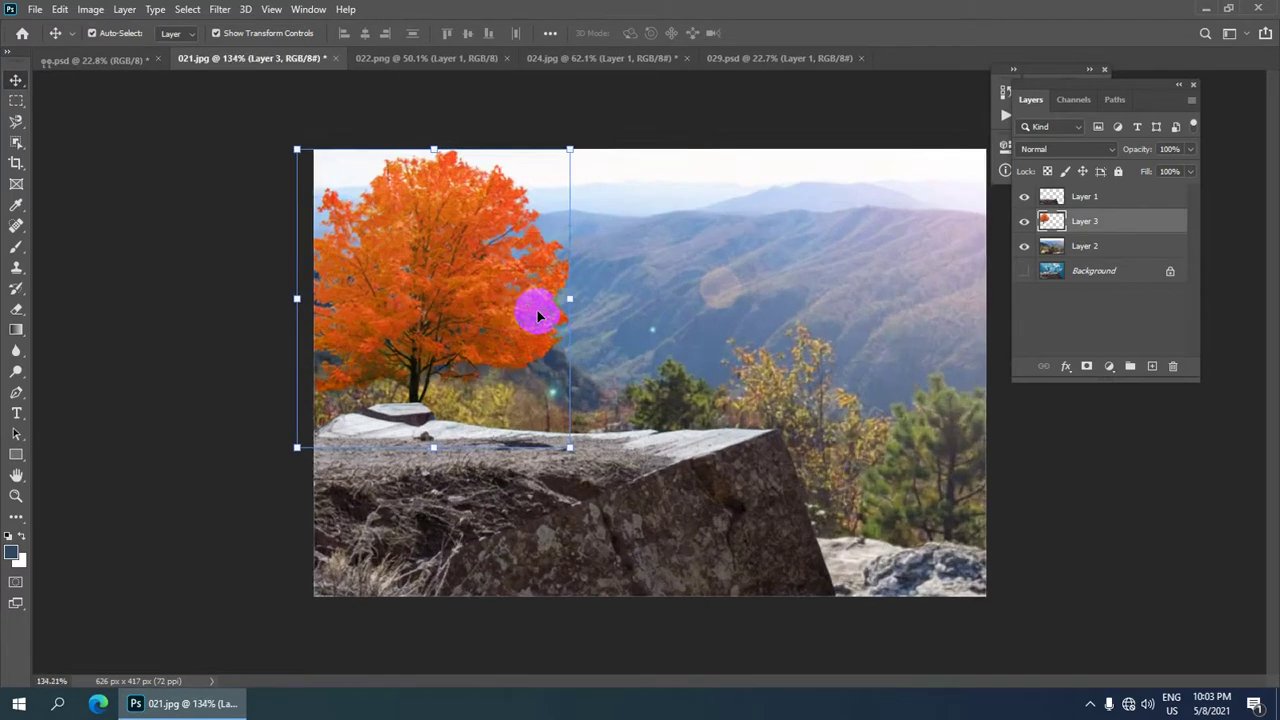
pyautogui.press('Down')
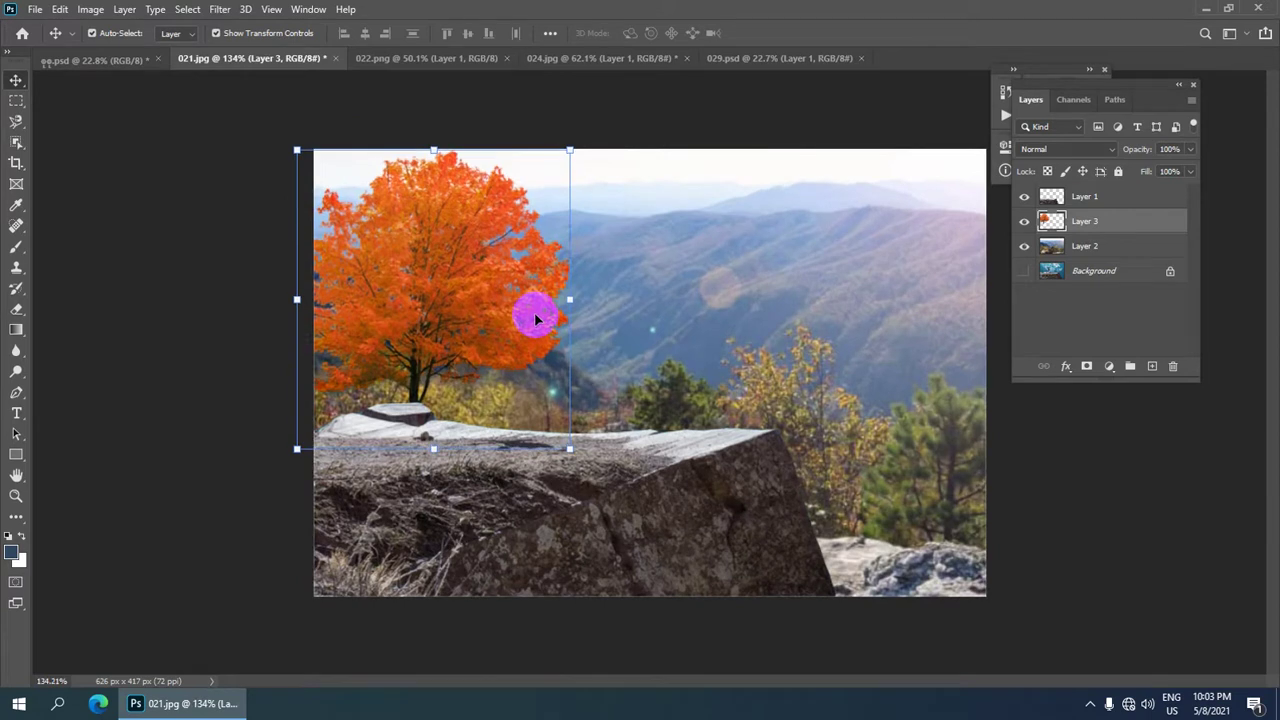
pyautogui.press('Right')
pyautogui.press('Up')
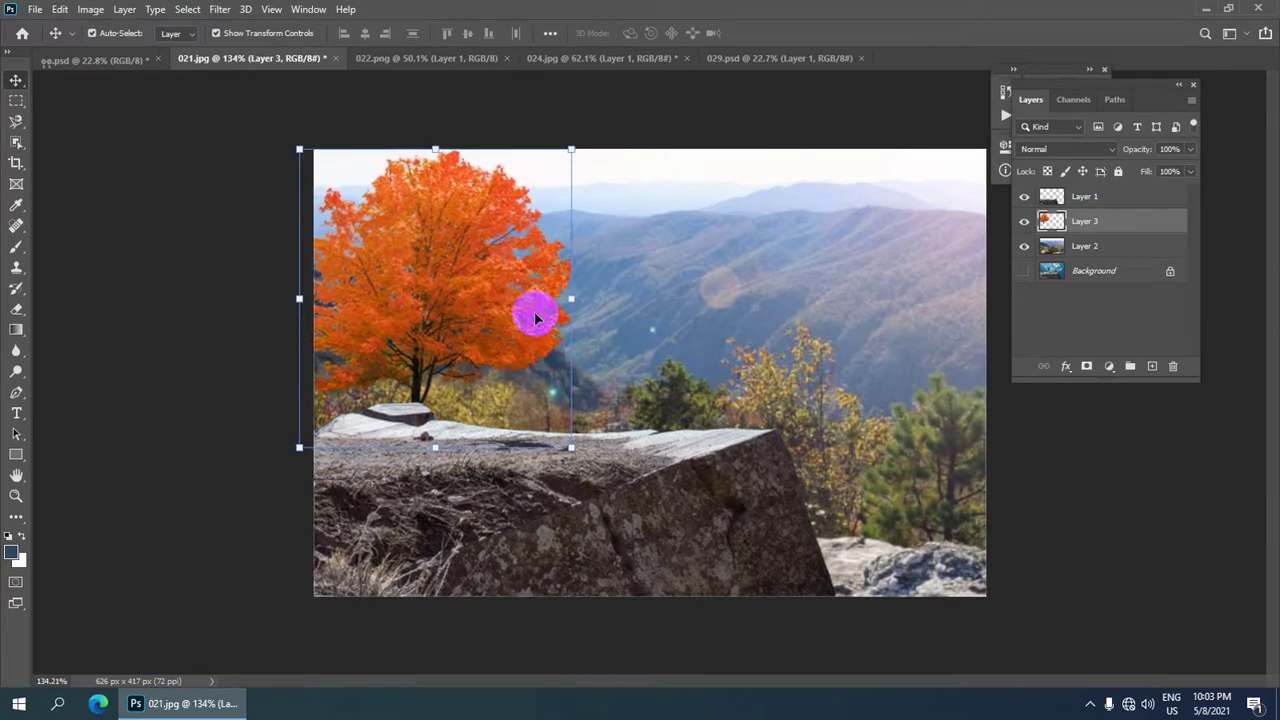
pyautogui.scroll(-1, 536, 318)
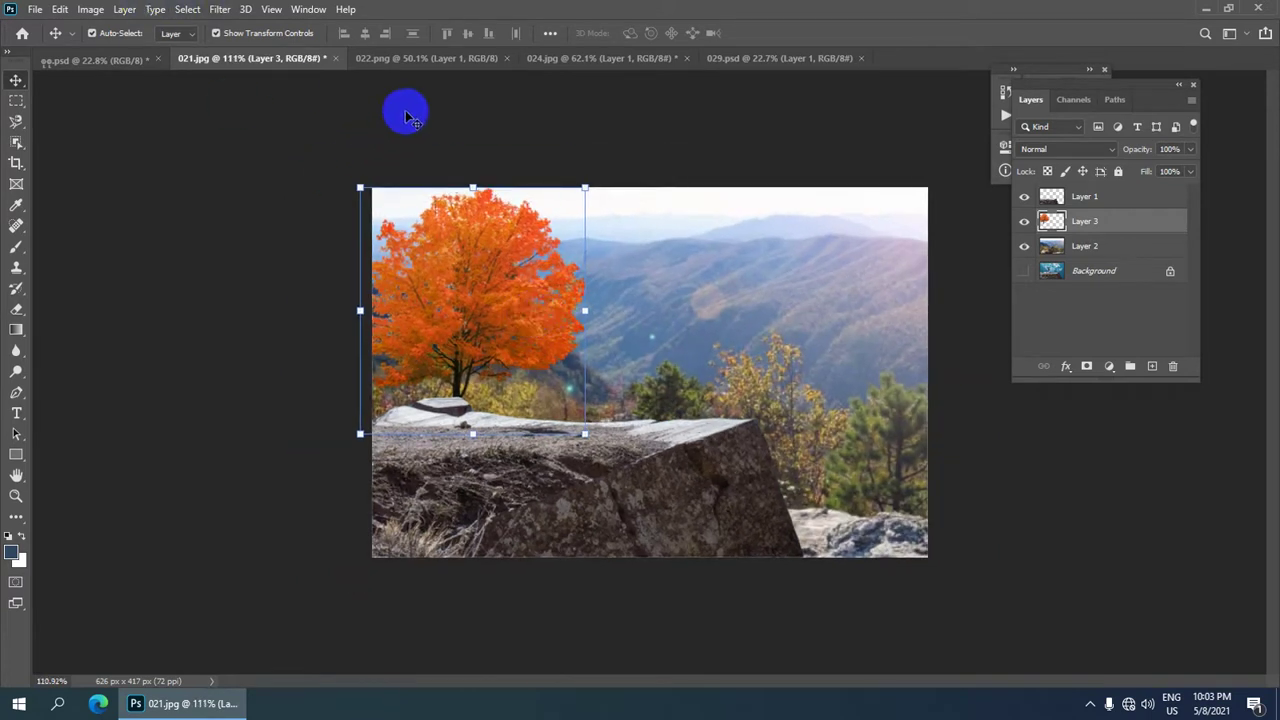
pyautogui.scroll(1, 677, 414)
pyautogui.scroll(-2, 600, 330)
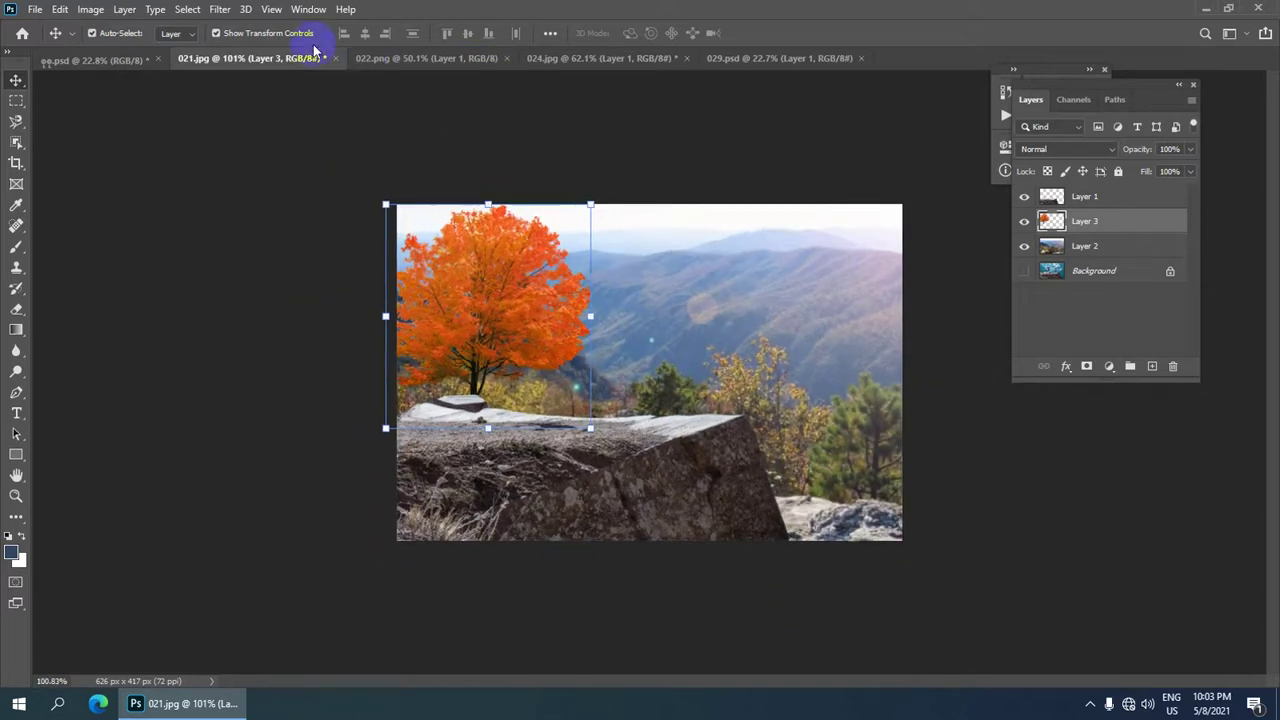
pyautogui.click(95, 61)
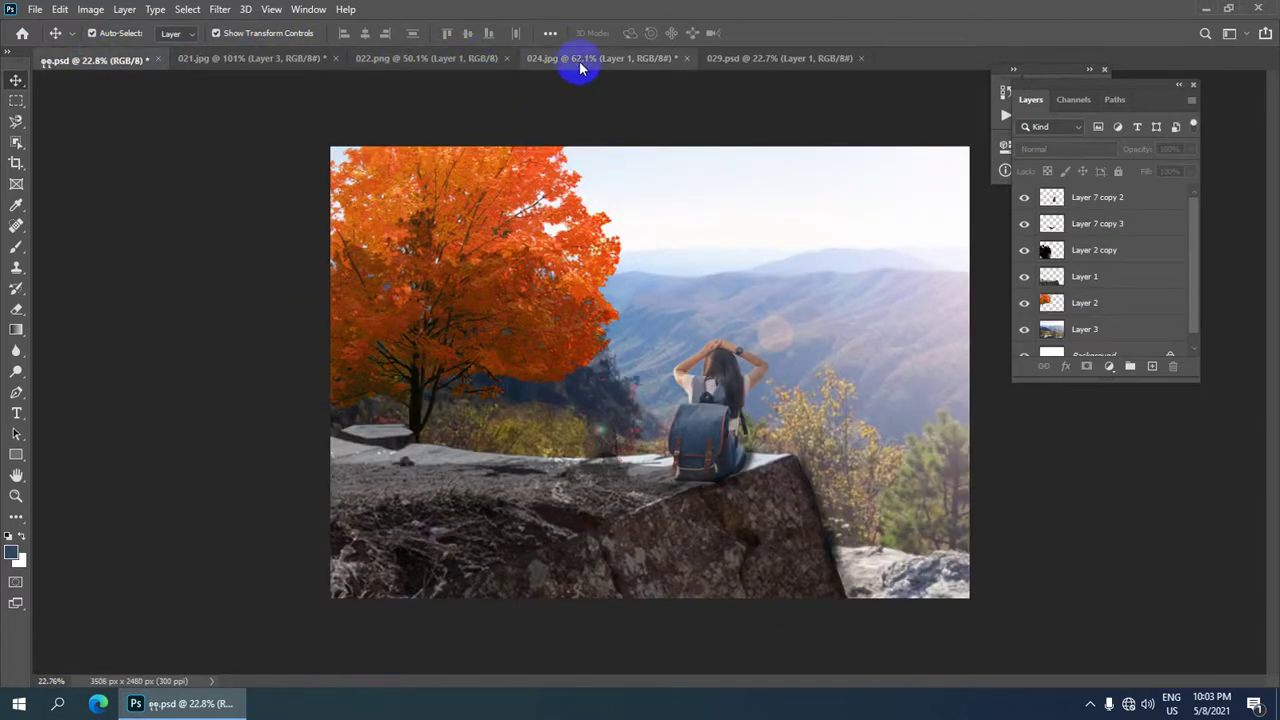
# - Drag the backpacker cut-out from 029.psd onto the 021.jpg canvas as Layer 4
pyautogui.click(743, 58)
pyautogui.scroll(-1, 543, 443)
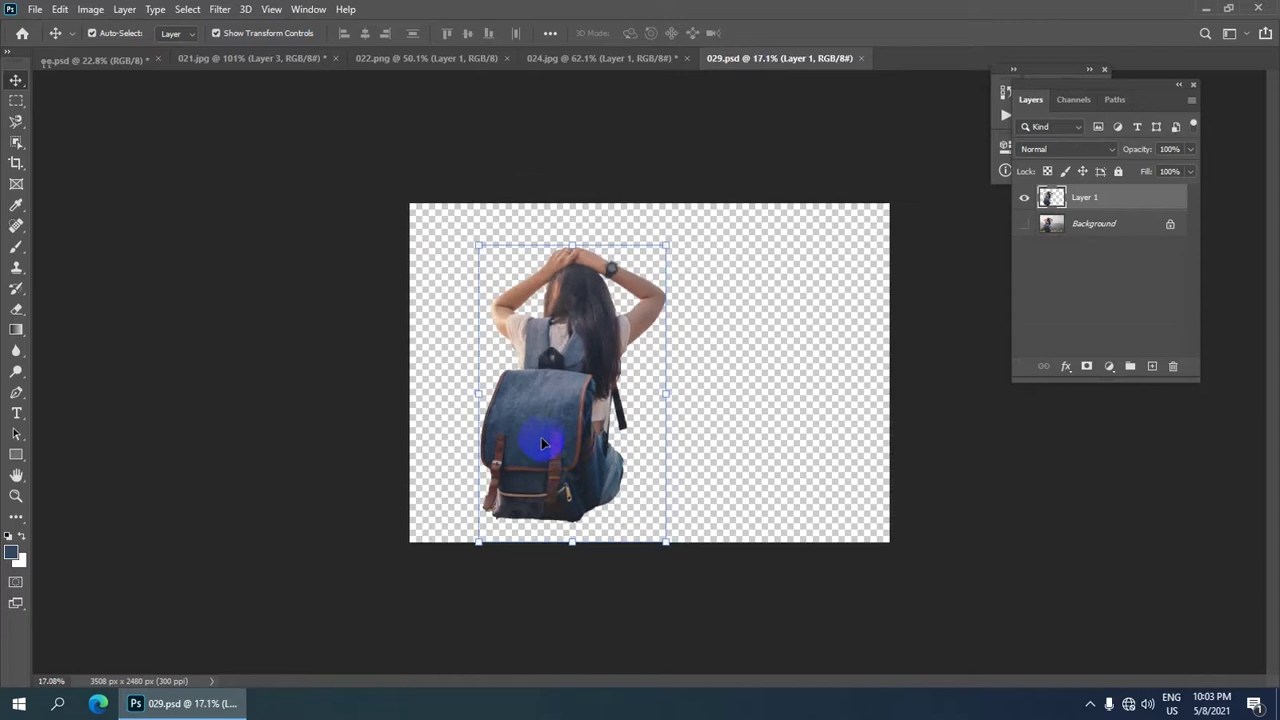
pyautogui.scroll(-1, 540, 436)
pyautogui.scroll(3, 512, 441)
pyautogui.scroll(-1, 512, 411)
pyautogui.scroll(1, 512, 405)
pyautogui.click(510, 474)
pyautogui.moveTo(512, 476); pyautogui.dragTo(517, 437)
pyautogui.scroll(-1, 517, 437)
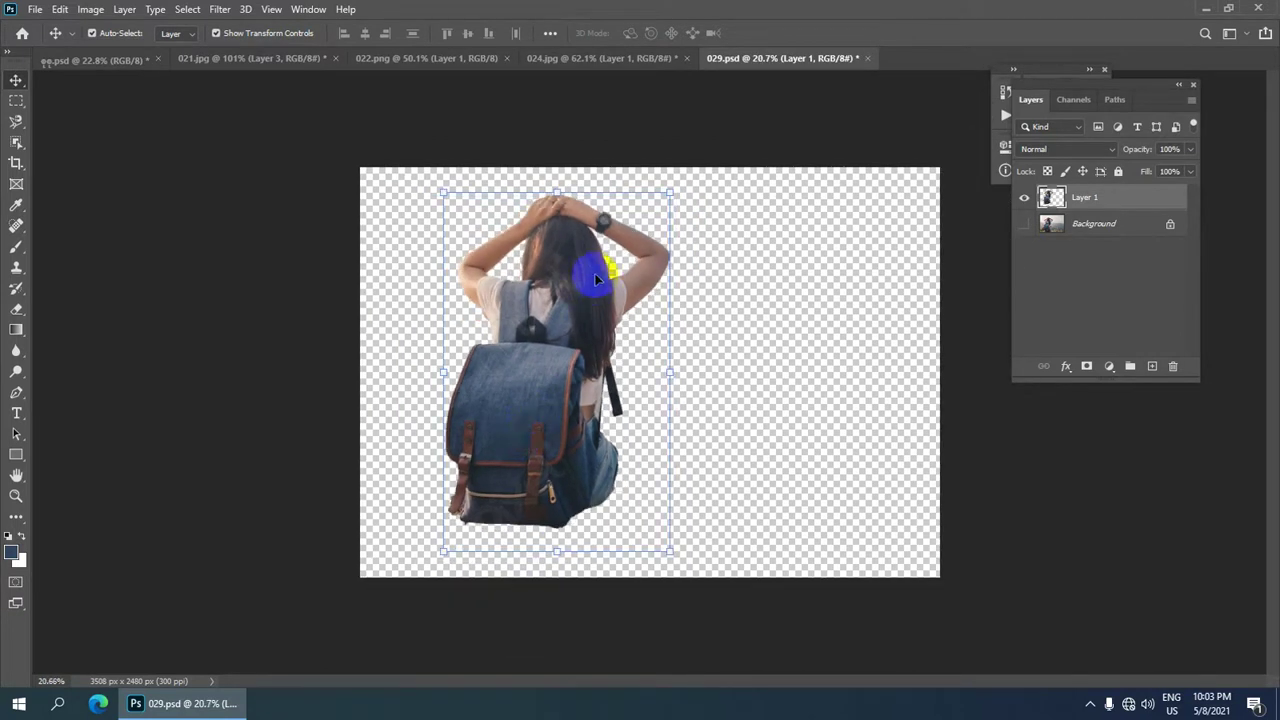
pyautogui.moveTo(566, 380)
pyautogui.mouseDown()
pyautogui.moveTo(237, 82)
pyautogui.moveTo(443, 183)
pyautogui.mouseUp()
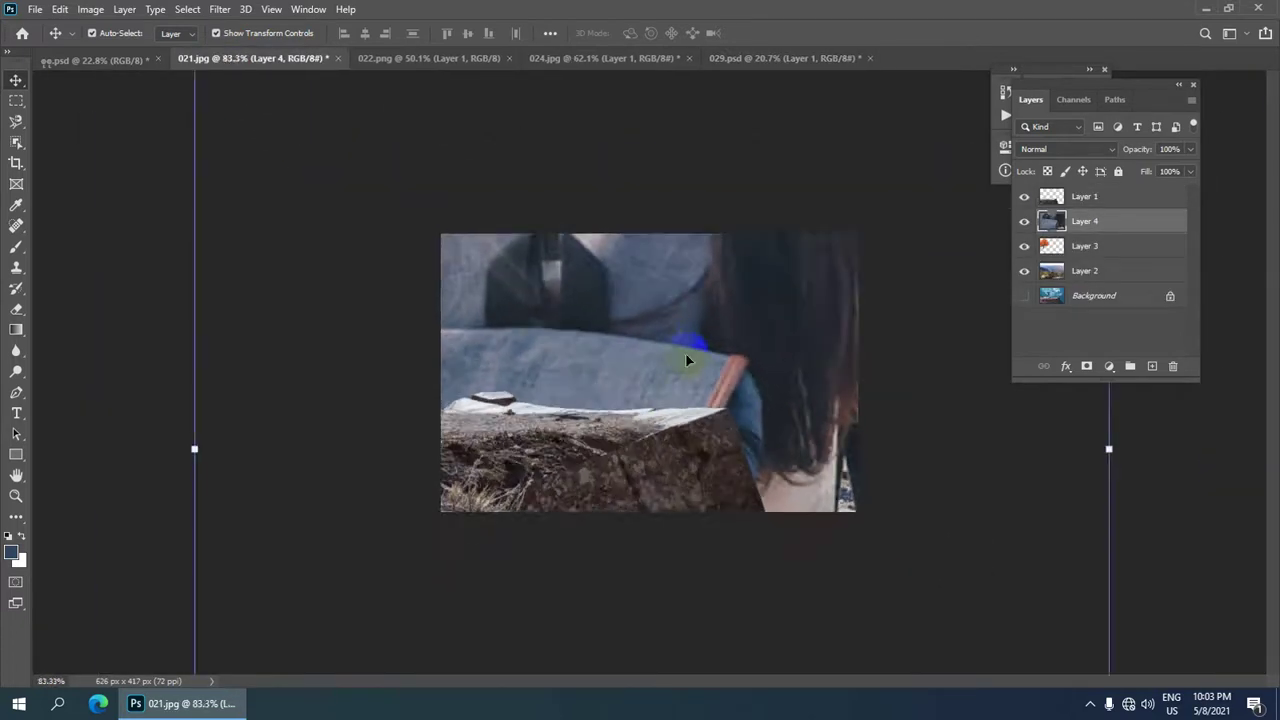
# - Scale the girl down to about 22% and move her over the landscape
pyautogui.scroll(-3, 698, 337)
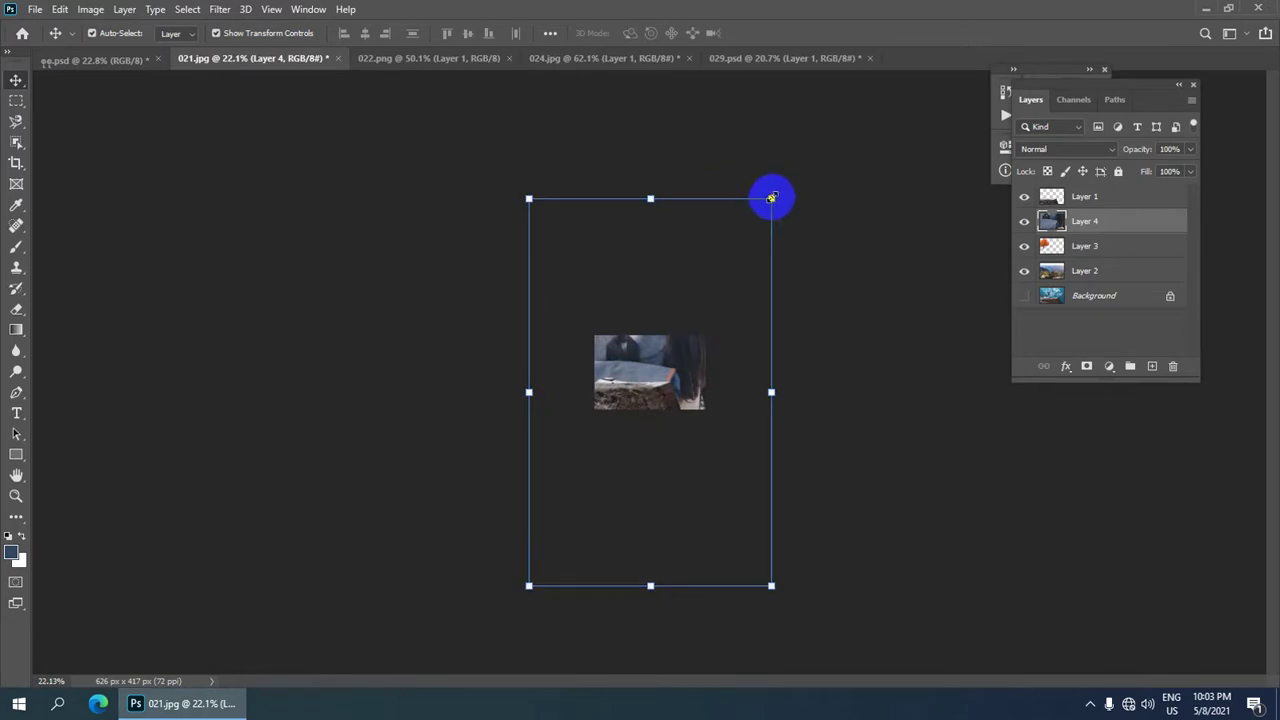
pyautogui.moveTo(771, 198); pyautogui.dragTo(680, 392)
pyautogui.scroll(2, 677, 394)
pyautogui.scroll(2, 634, 450)
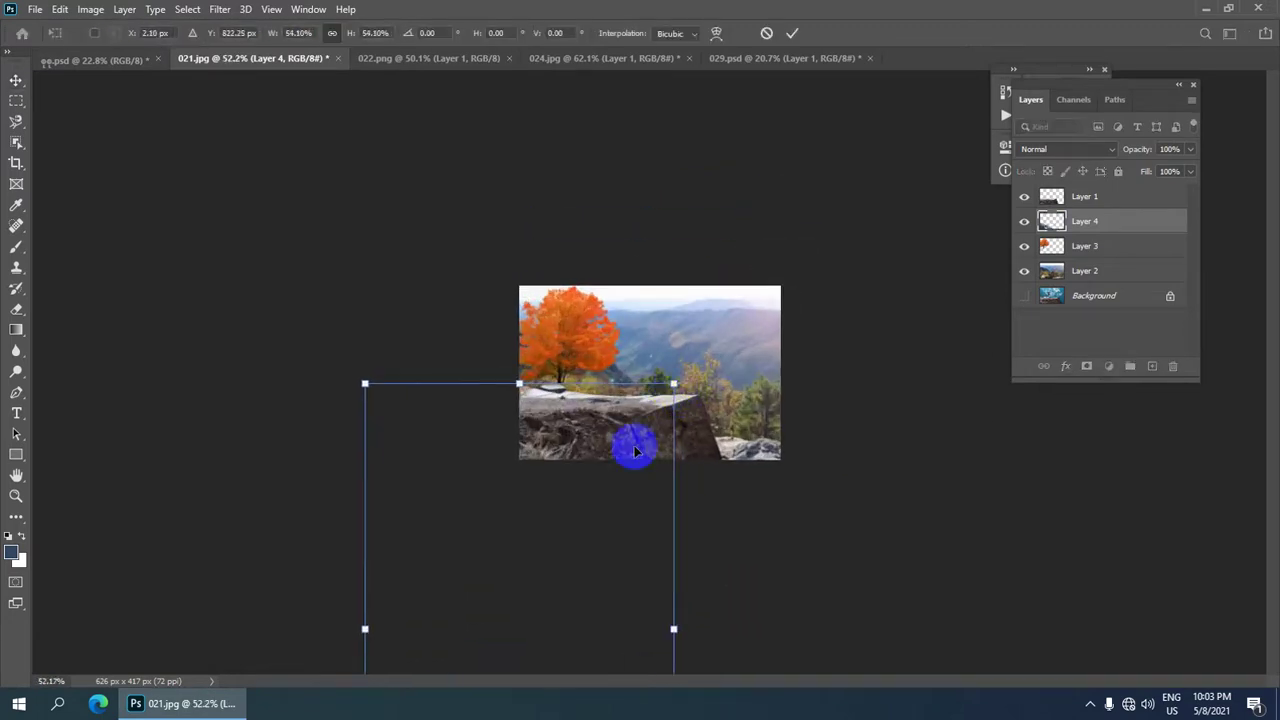
pyautogui.moveTo(634, 450); pyautogui.dragTo(689, 353)
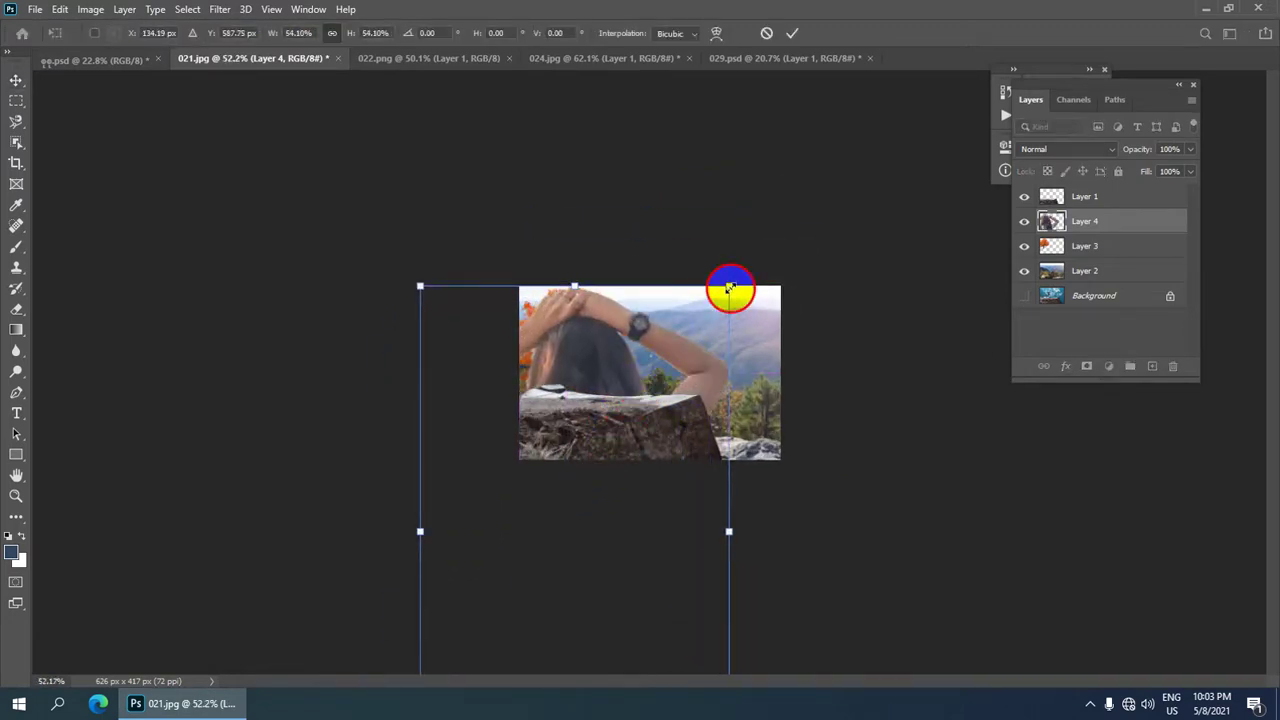
pyautogui.moveTo(730, 288)
pyautogui.mouseDown()
pyautogui.moveTo(543, 577)
pyautogui.moveTo(666, 371)
pyautogui.mouseUp()
# - Shrink the girl to about 8%, place her at the rock's edge, and commit
pyautogui.scroll(-2, 638, 427)
pyautogui.scroll(2, 691, 344)
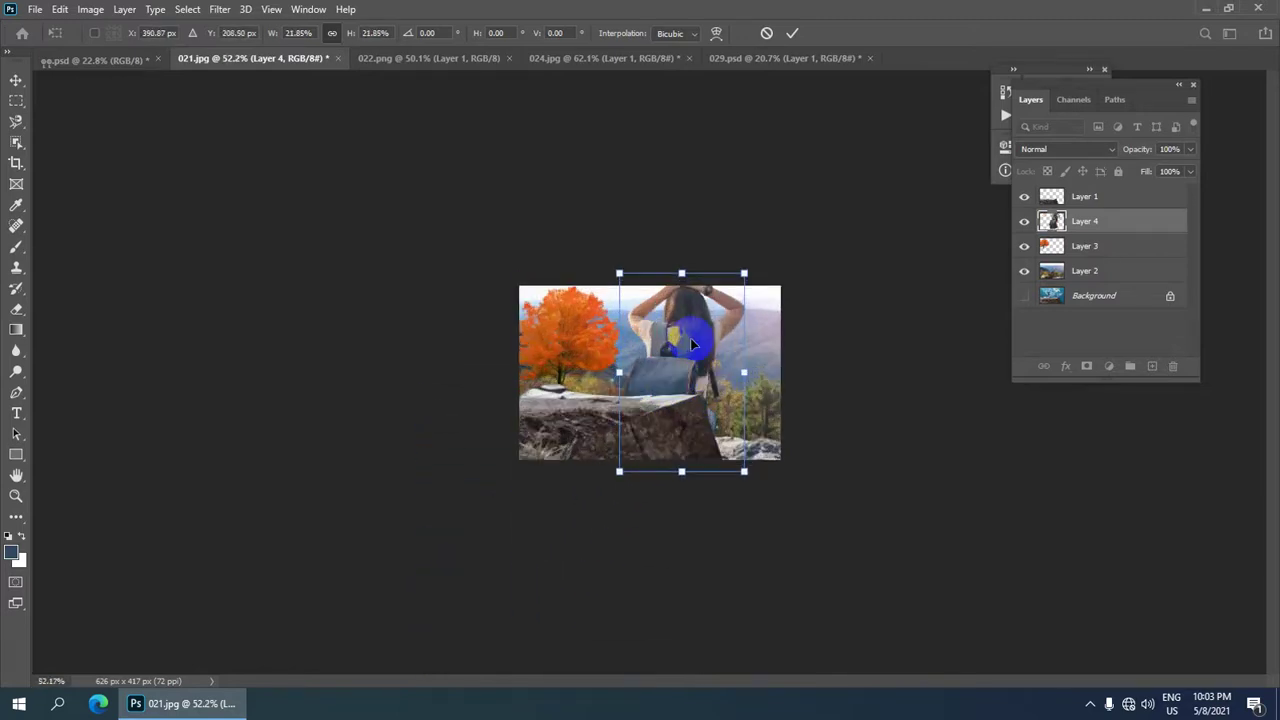
pyautogui.scroll(1, 691, 344)
pyautogui.scroll(1, 711, 294)
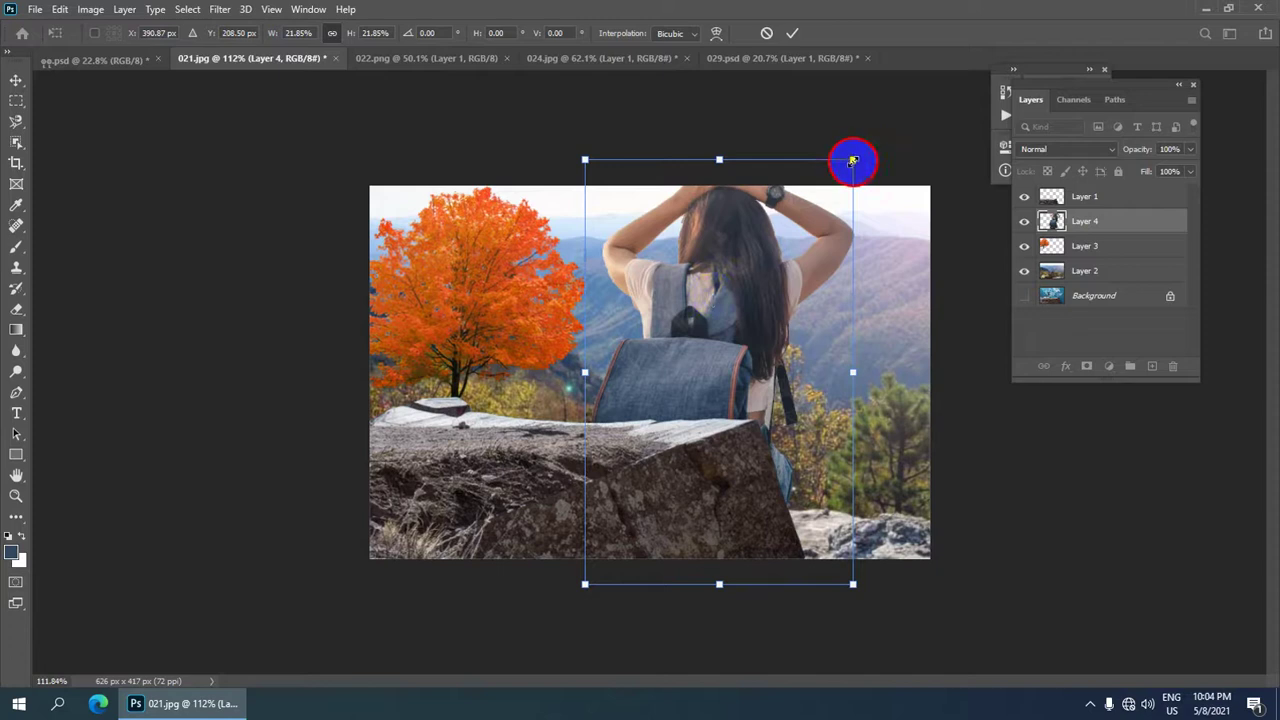
pyautogui.moveTo(853, 160); pyautogui.dragTo(706, 393)
pyautogui.moveTo(650, 492); pyautogui.dragTo(694, 376)
pyautogui.moveTo(750, 275); pyautogui.dragTo(736, 314)
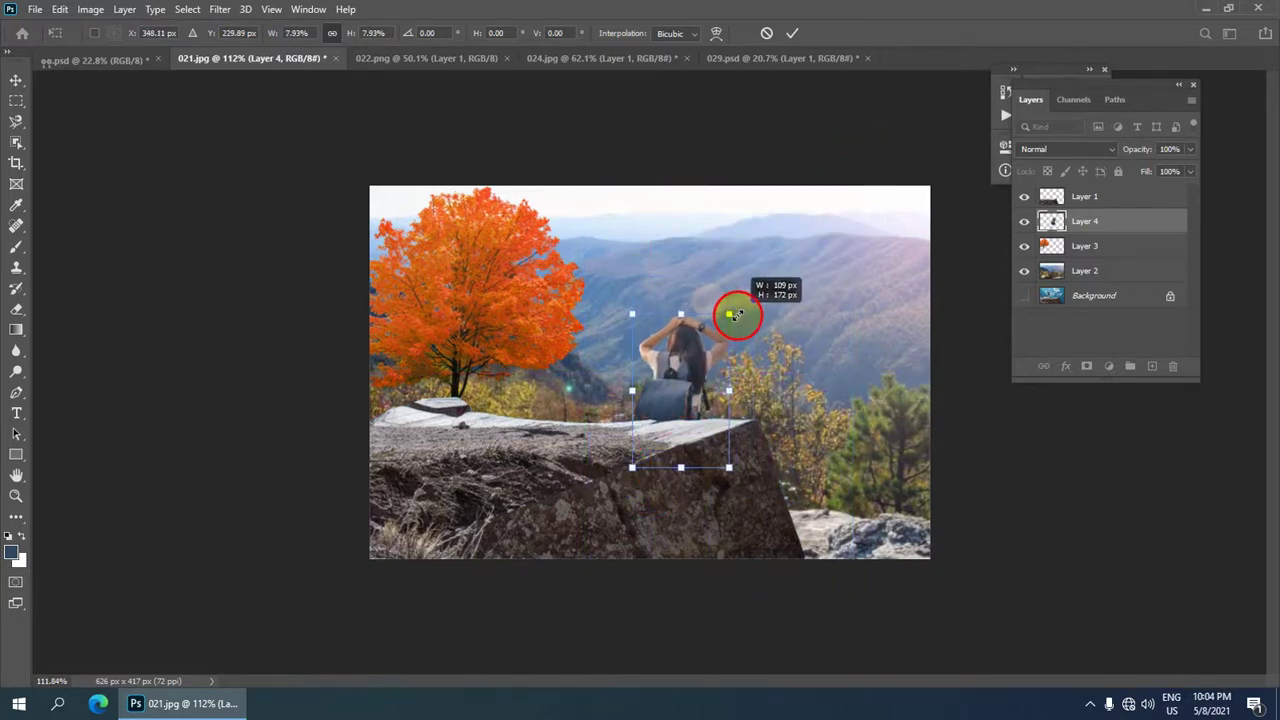
pyautogui.click(1068, 220)
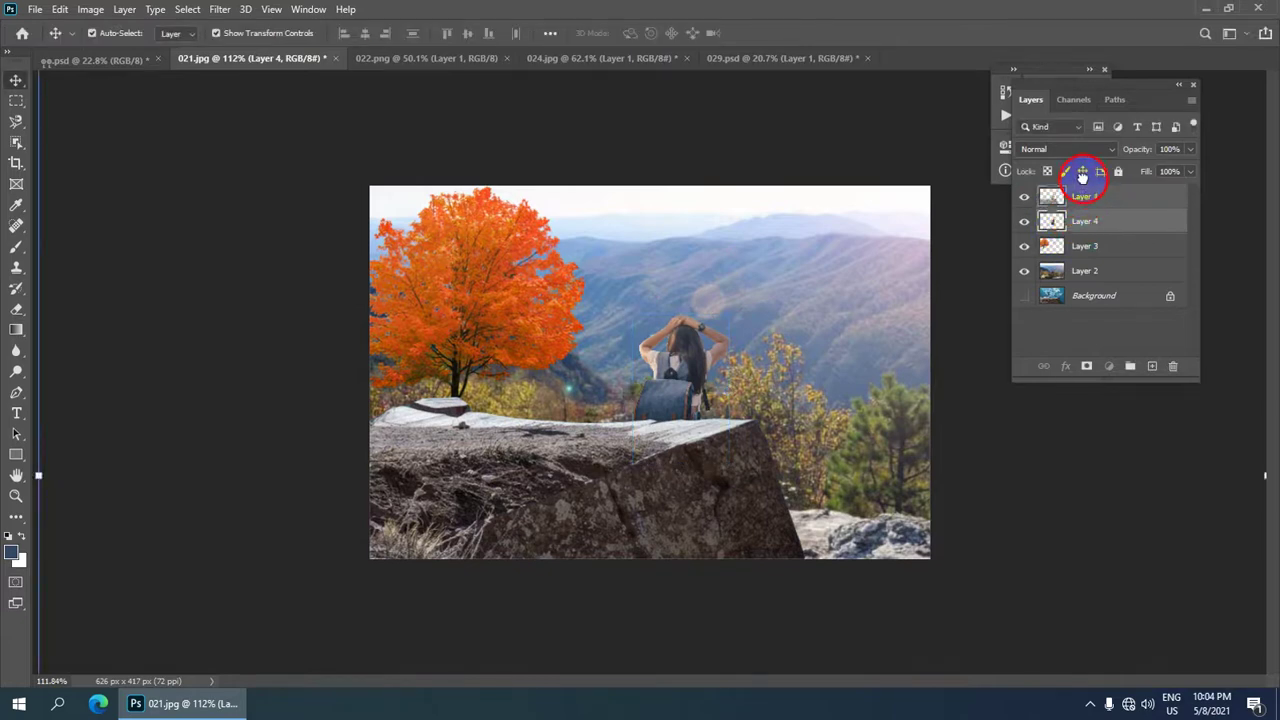
# - Move Layer 4 above the rock layer and nudge the girl up and right
pyautogui.moveTo(1085, 196); pyautogui.dragTo(1085, 198)
pyautogui.hotkey('ctrl', '+')
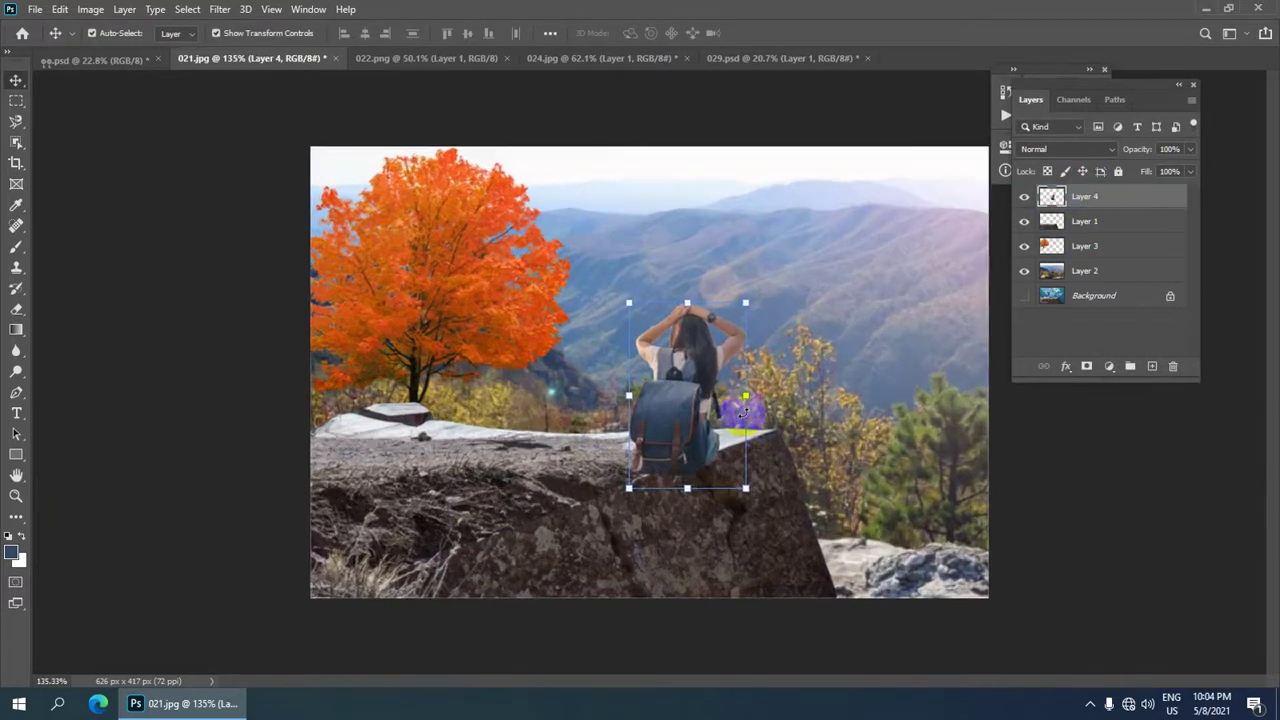
pyautogui.moveTo(695, 396); pyautogui.dragTo(706, 380)
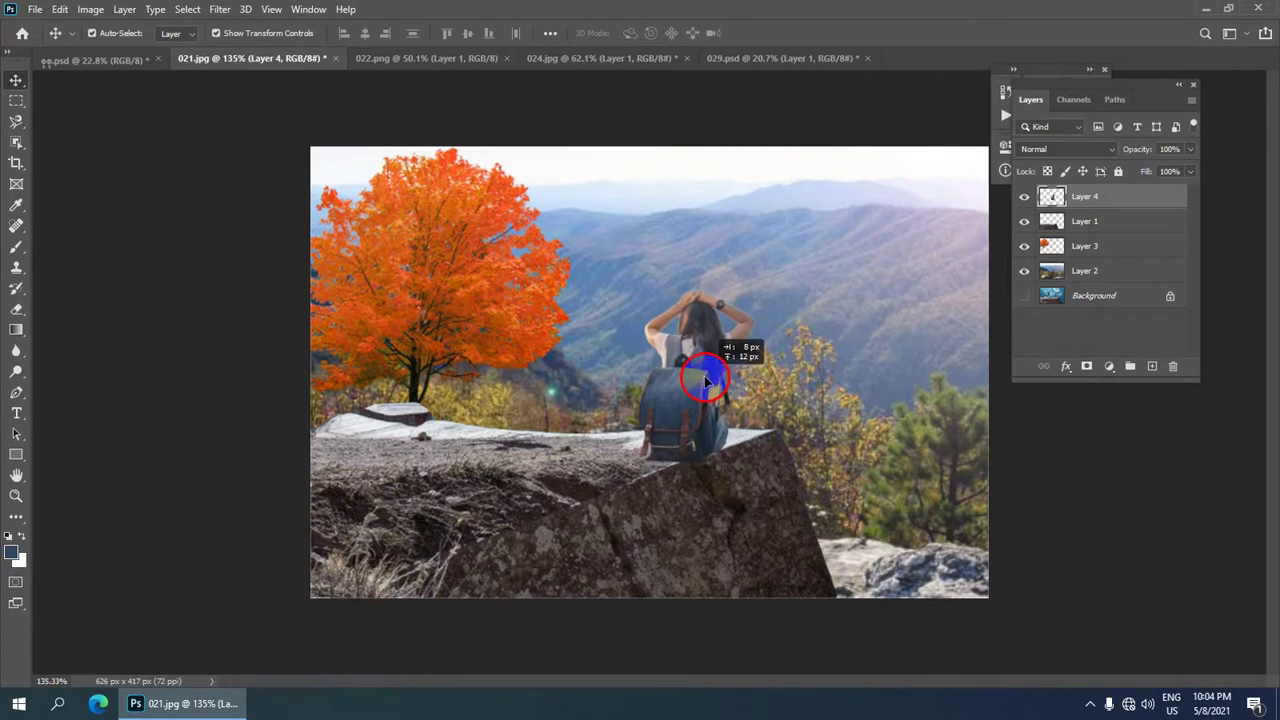
# - Scale the girl to about 84% and seat her on the rock, committing the transform
pyautogui.hotkey('ctrl', 't')
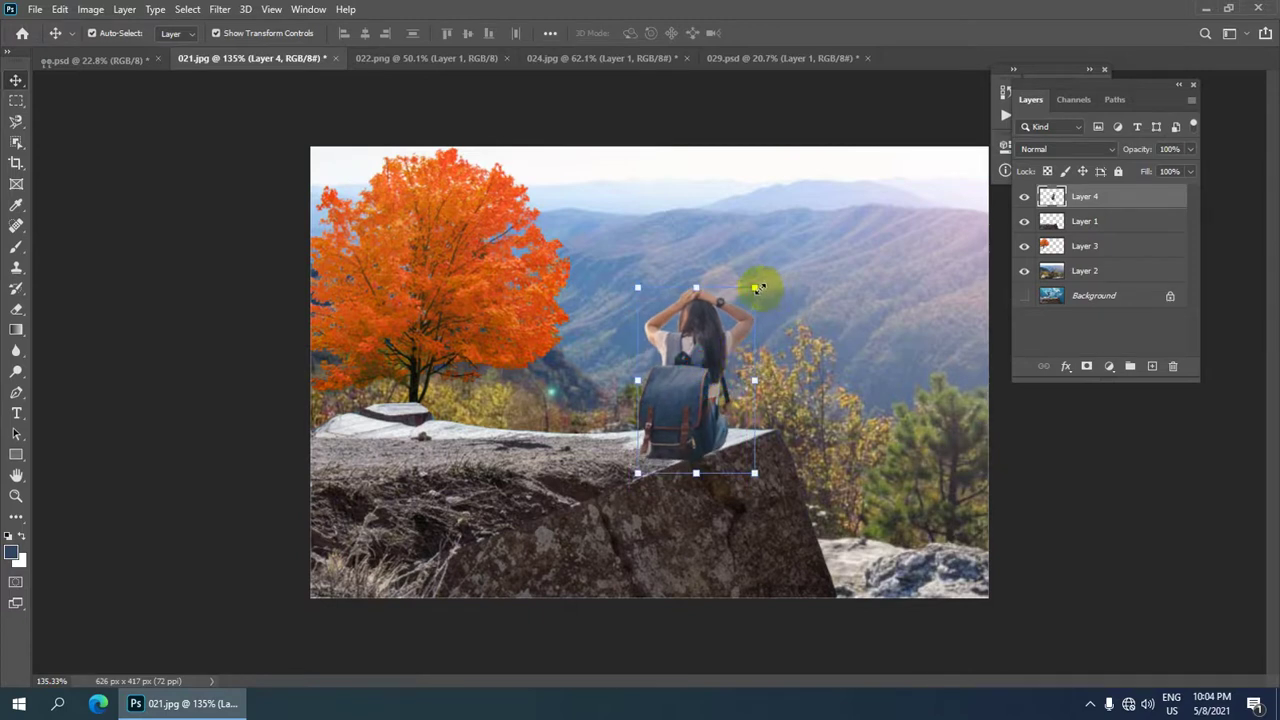
pyautogui.moveTo(756, 288); pyautogui.dragTo(736, 317)
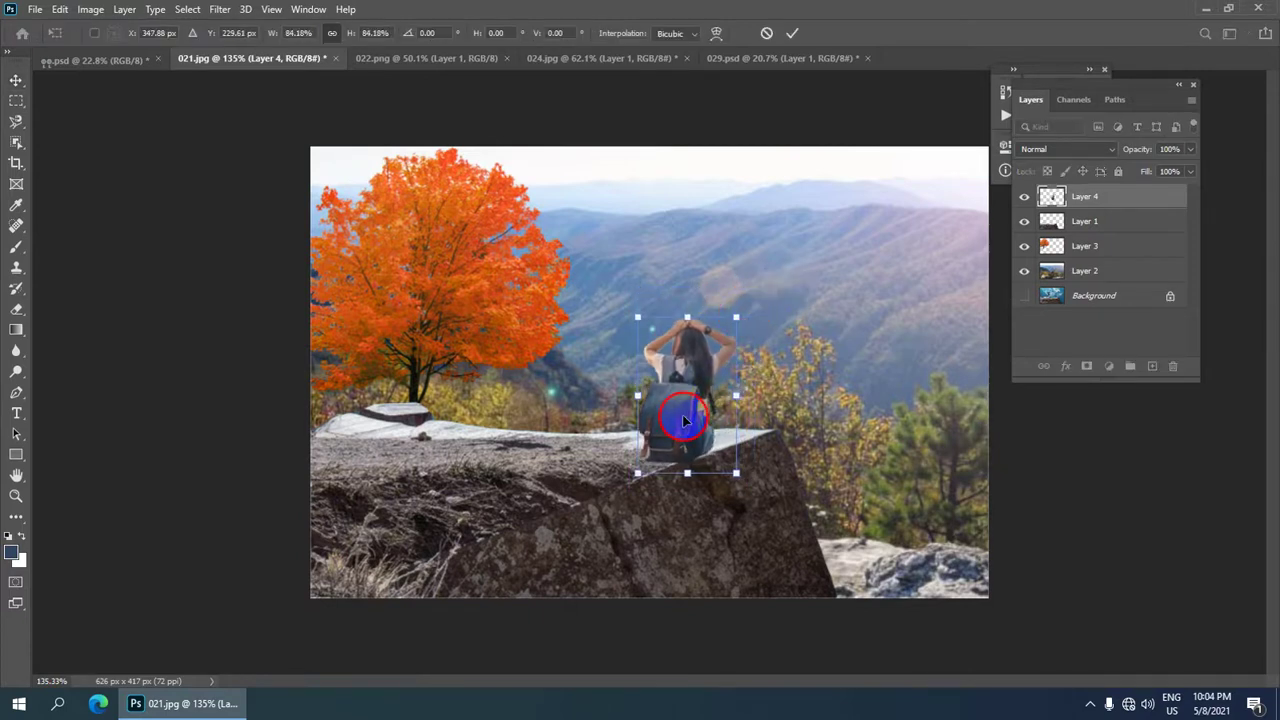
pyautogui.moveTo(684, 421); pyautogui.dragTo(726, 418)
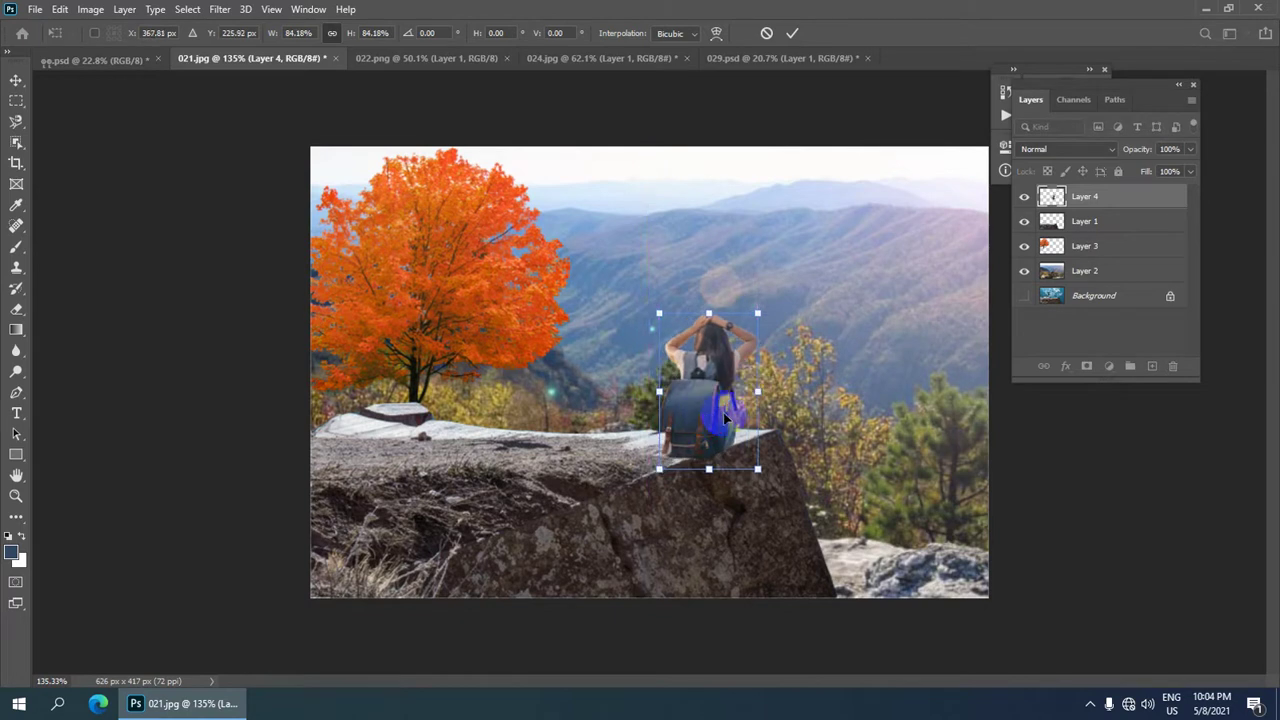
pyautogui.scroll(-3, 745, 360)
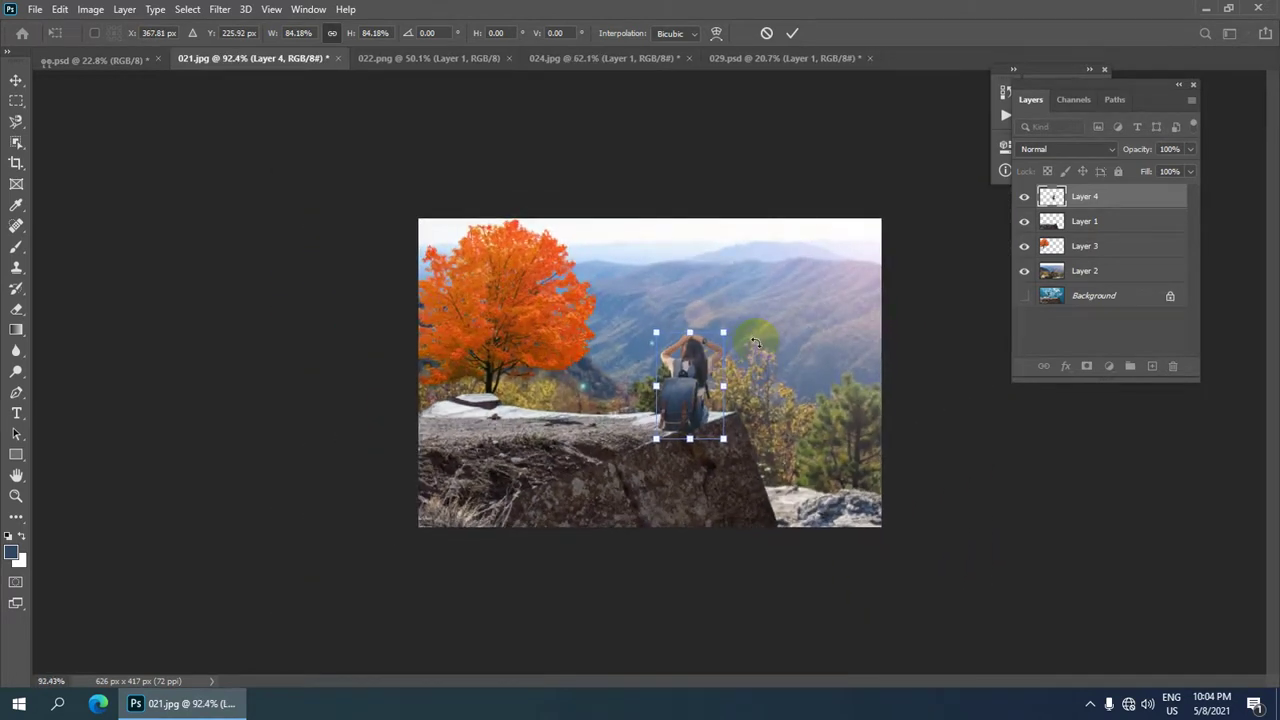
pyautogui.moveTo(721, 389); pyautogui.dragTo(715, 389)
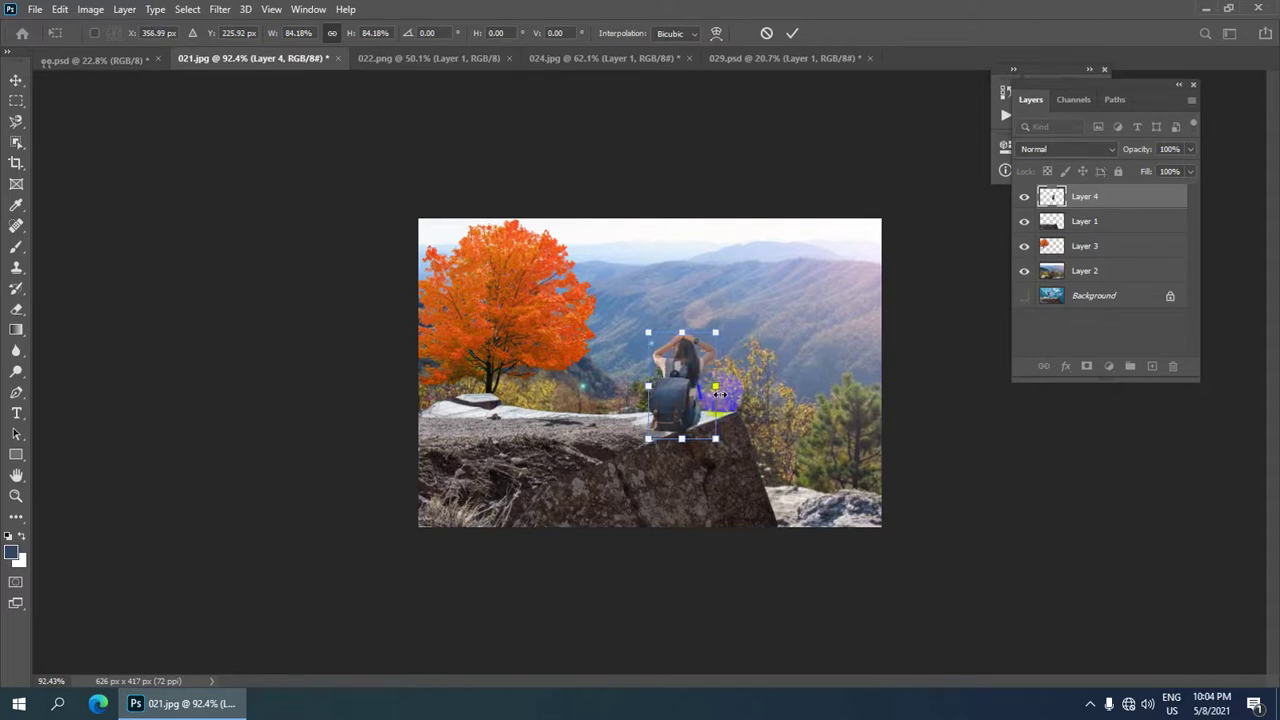
pyautogui.click(793, 34)
pyautogui.moveTo(675, 408); pyautogui.dragTo(982, 262)
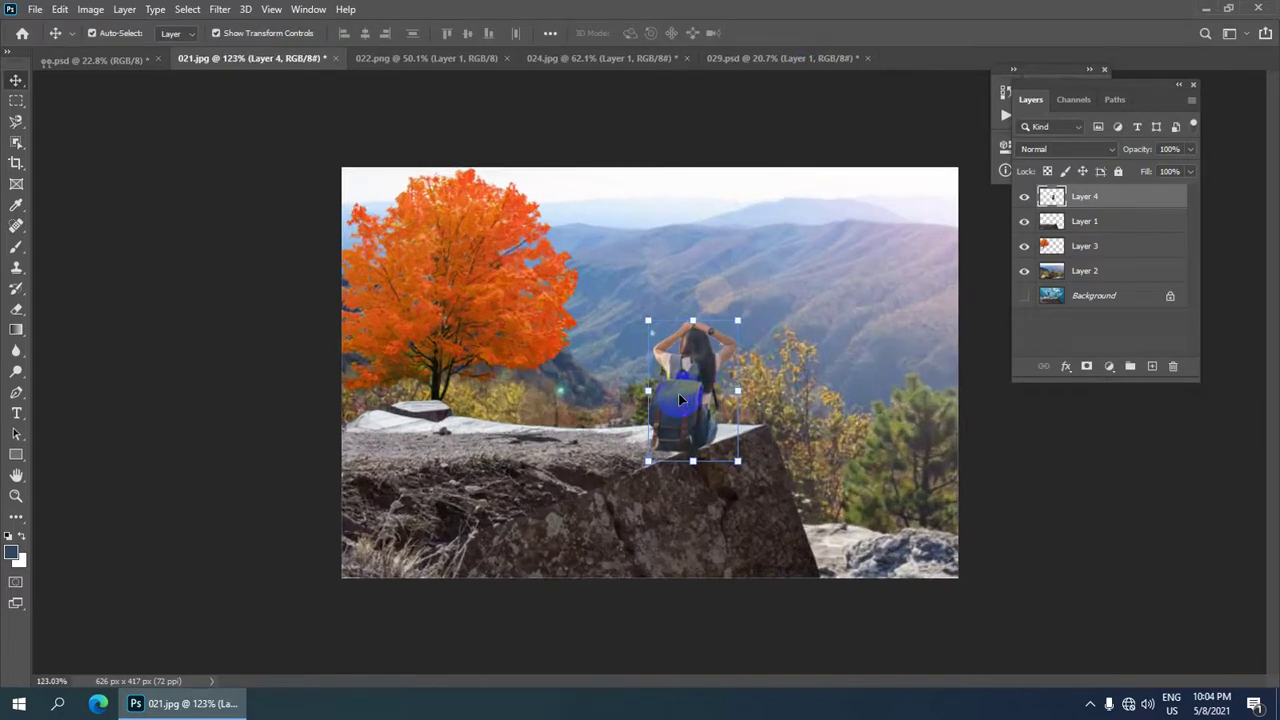
pyautogui.click(1038, 222)
# - Duplicate Layer 4 and set the copy's Levels black input to 253 for a black silhouette
pyautogui.hotkey('ctrl', 'j')
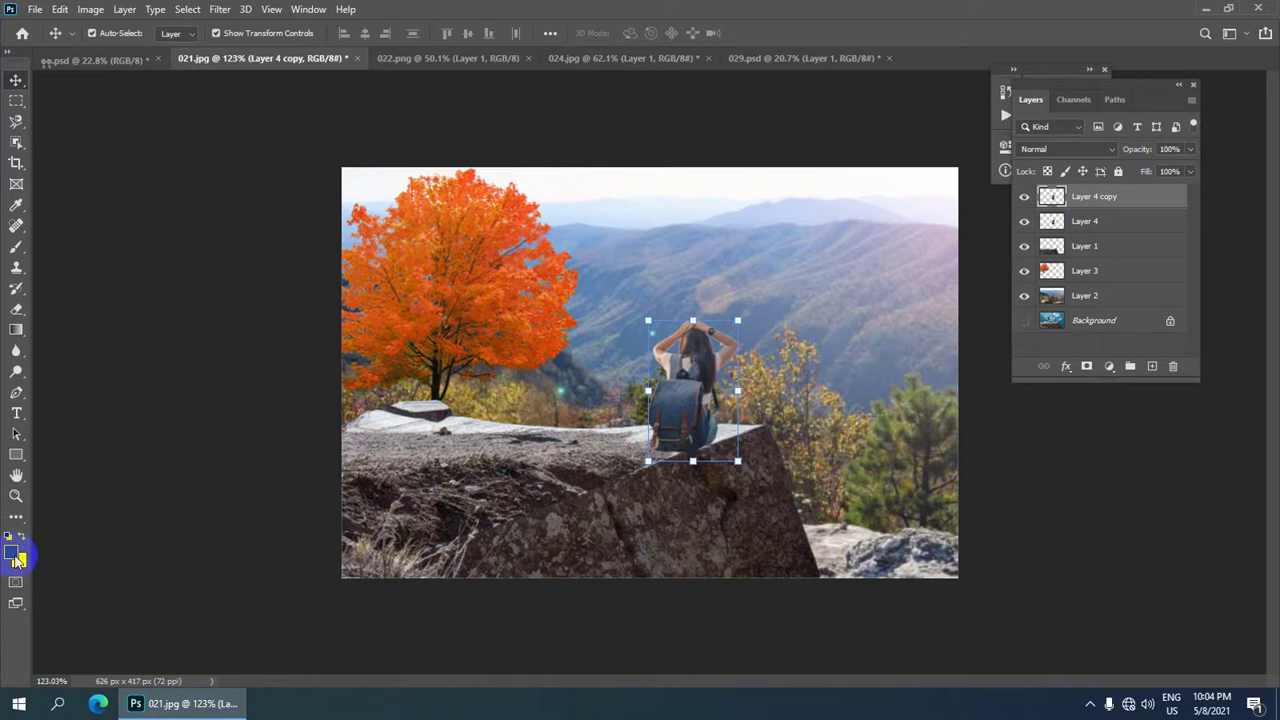
pyautogui.scroll(1, 722, 452)
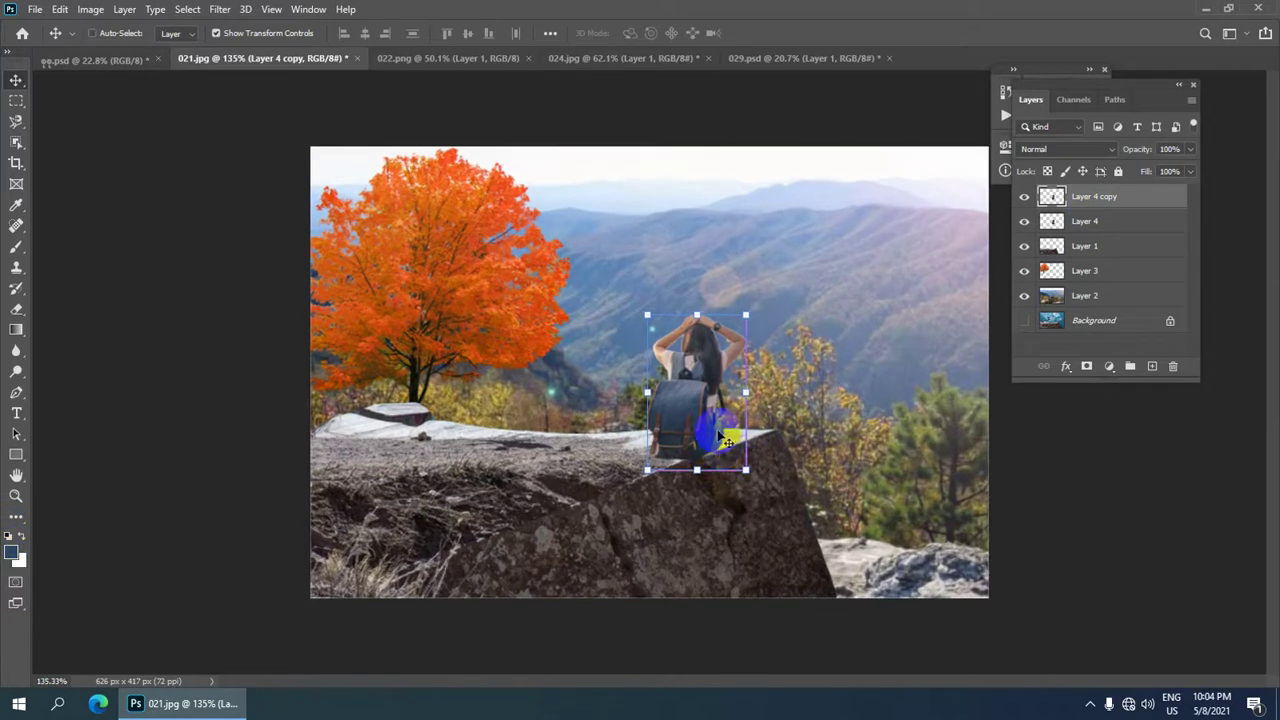
pyautogui.click(88, 9)
pyautogui.moveTo(112, 55)
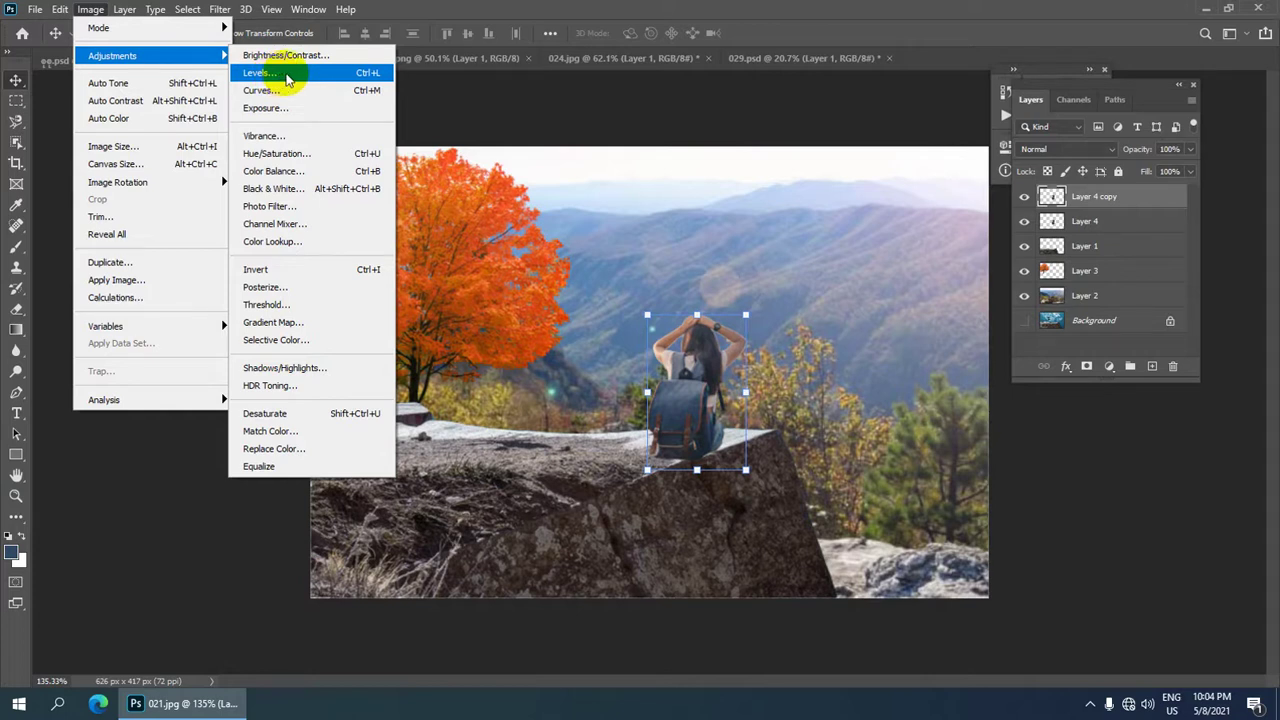
pyautogui.click(287, 74)
pyautogui.moveTo(628, 116); pyautogui.dragTo(354, 115)
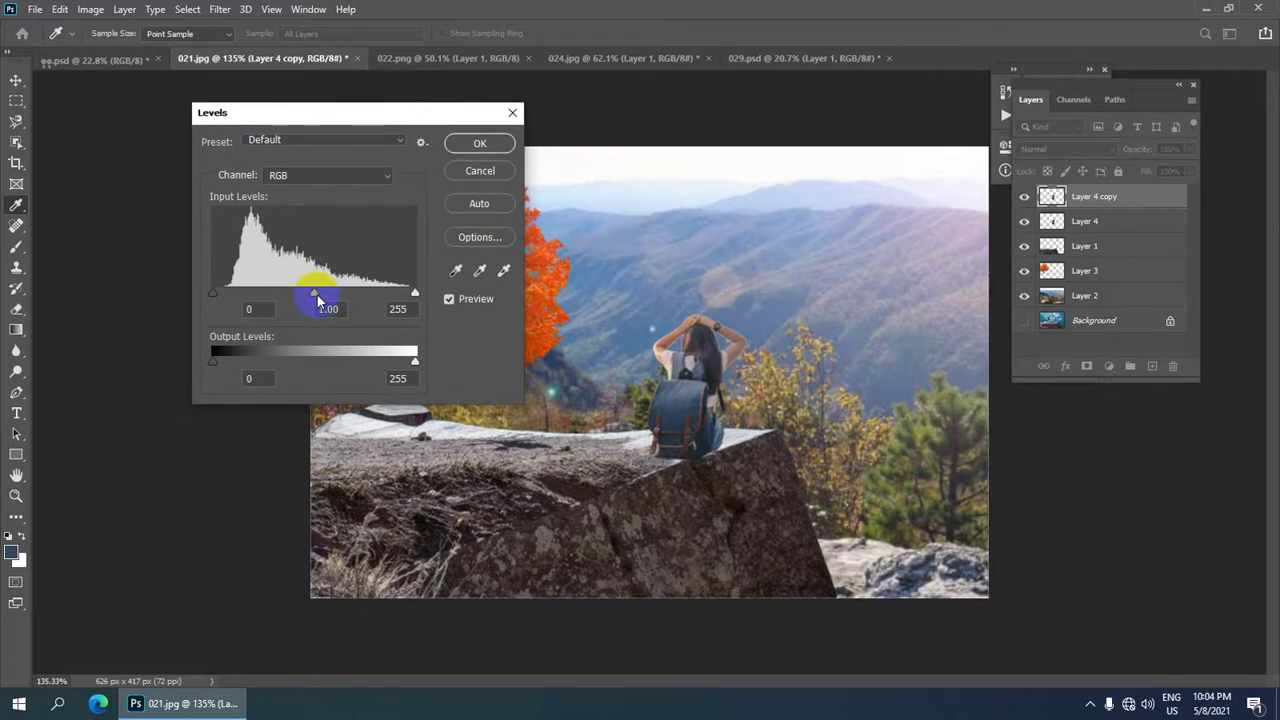
pyautogui.moveTo(313, 297); pyautogui.dragTo(325, 293)
pyautogui.moveTo(216, 296); pyautogui.dragTo(431, 286)
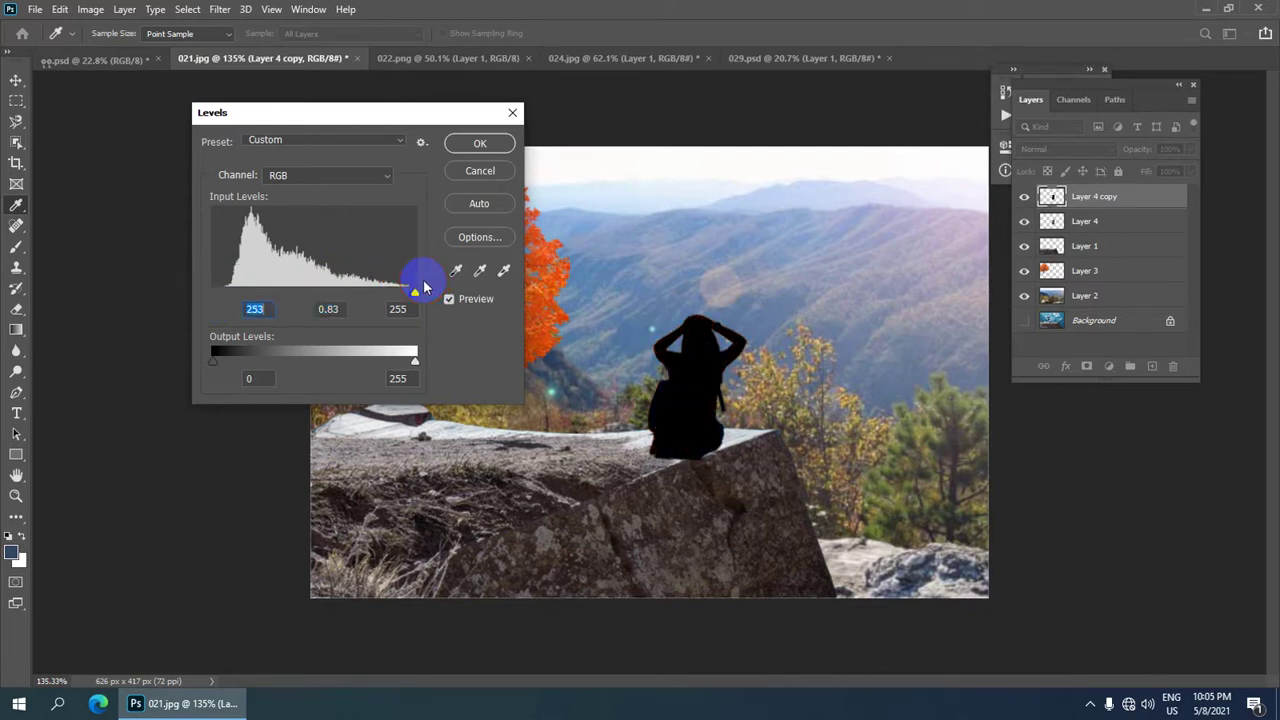
pyautogui.click(483, 145)
pyautogui.press('v')
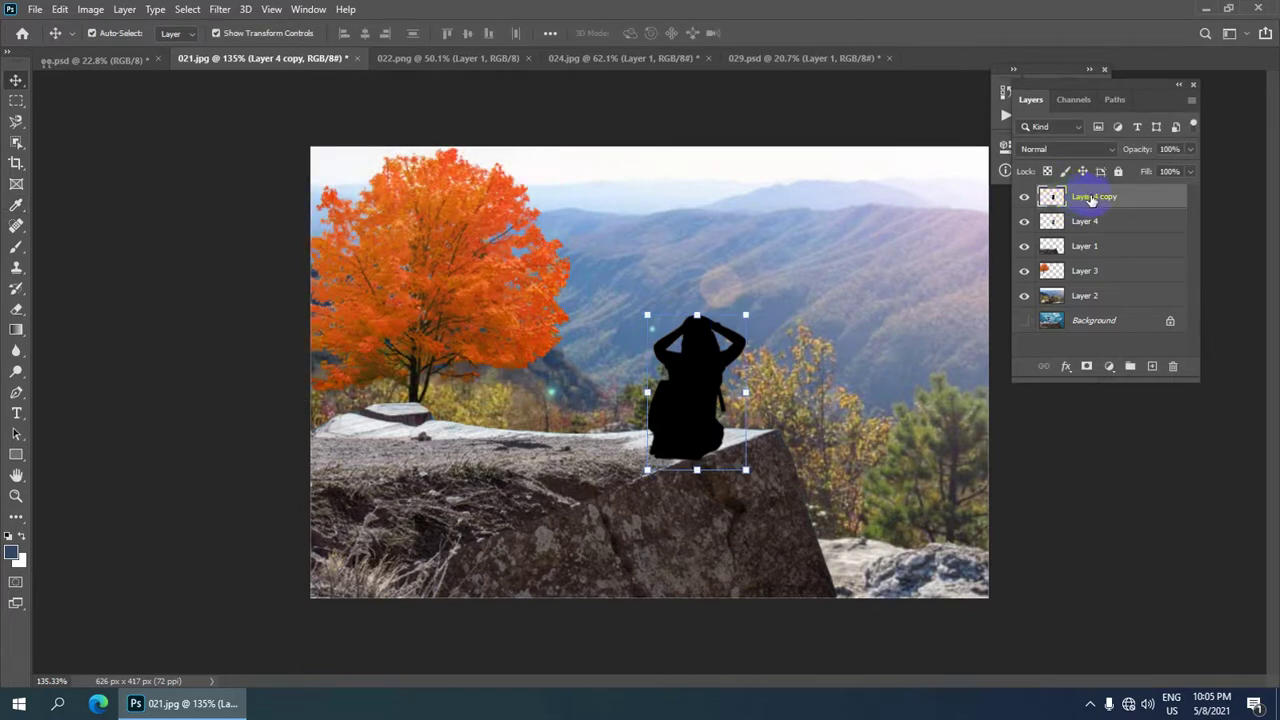
# - Move the silhouette layer below the original girl and set Free Transform to Distort
pyautogui.moveTo(1092, 199); pyautogui.dragTo(1098, 232)
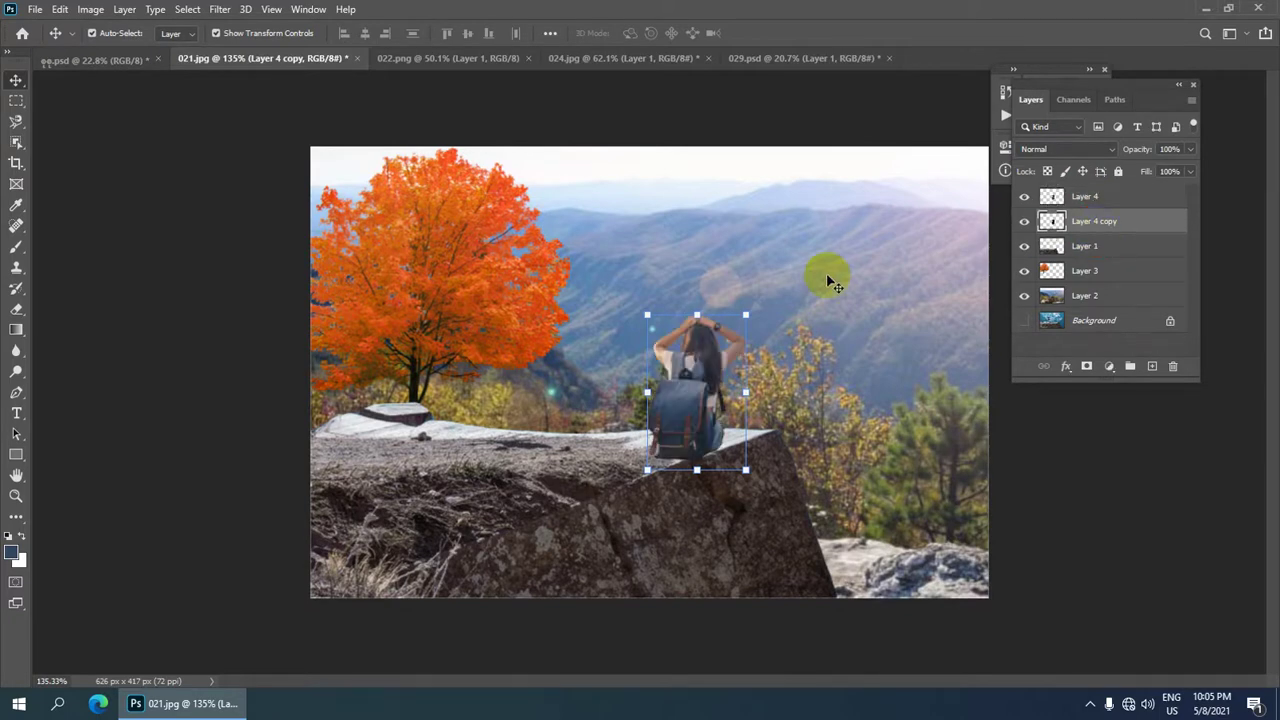
pyautogui.scroll(3, 690, 372)
pyautogui.scroll(-2, 690, 372)
pyautogui.scroll(-2, 700, 355)
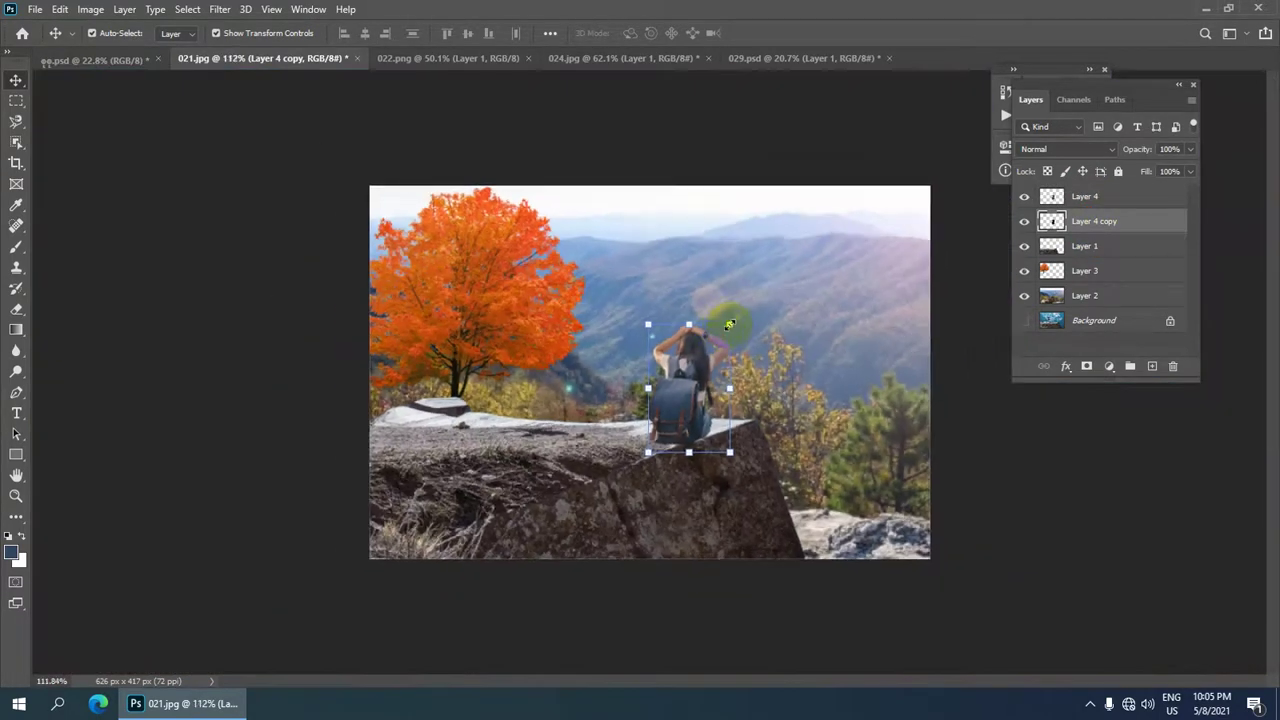
pyautogui.scroll(-1, 701, 333)
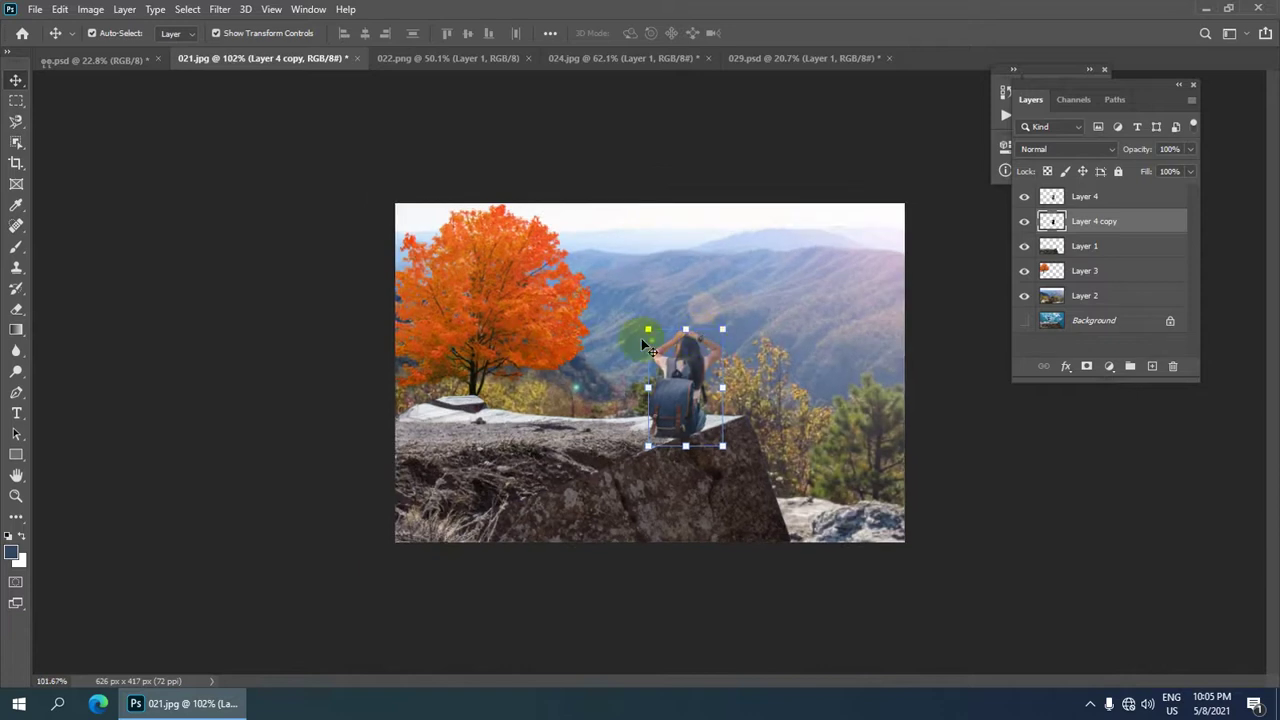
pyautogui.hotkey('ctrl', 't')
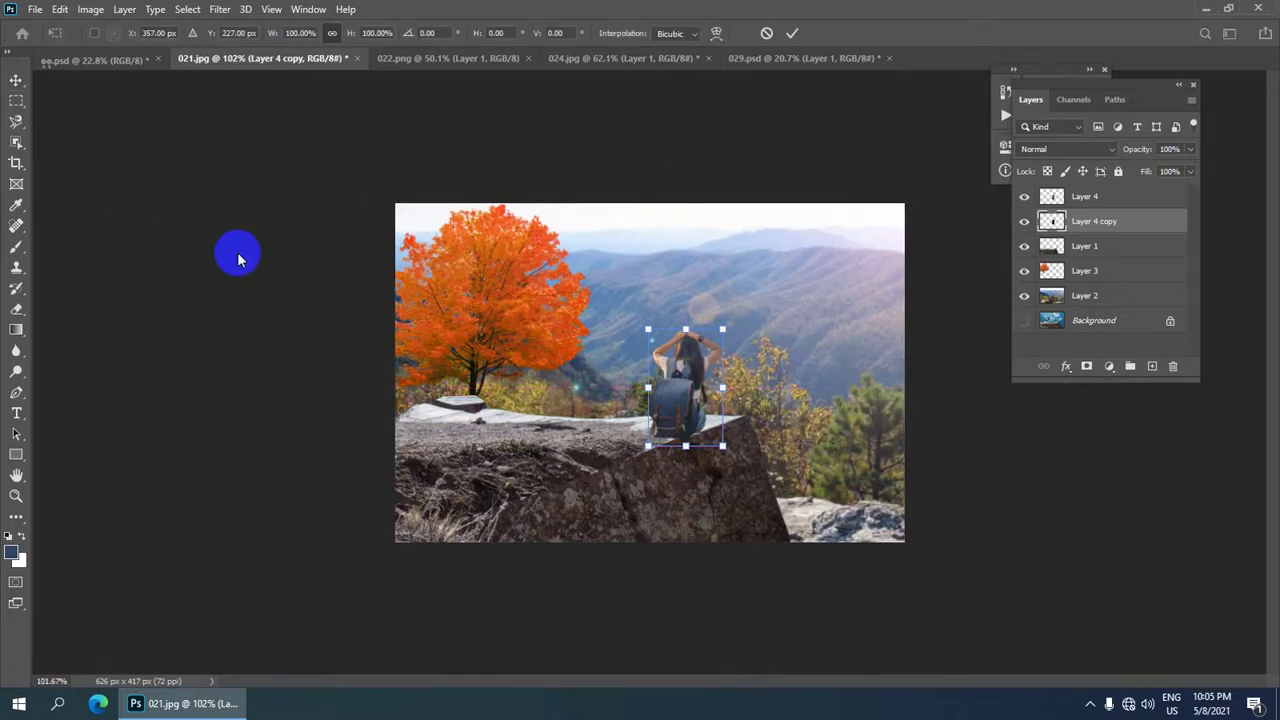
pyautogui.rightClick(775, 352)
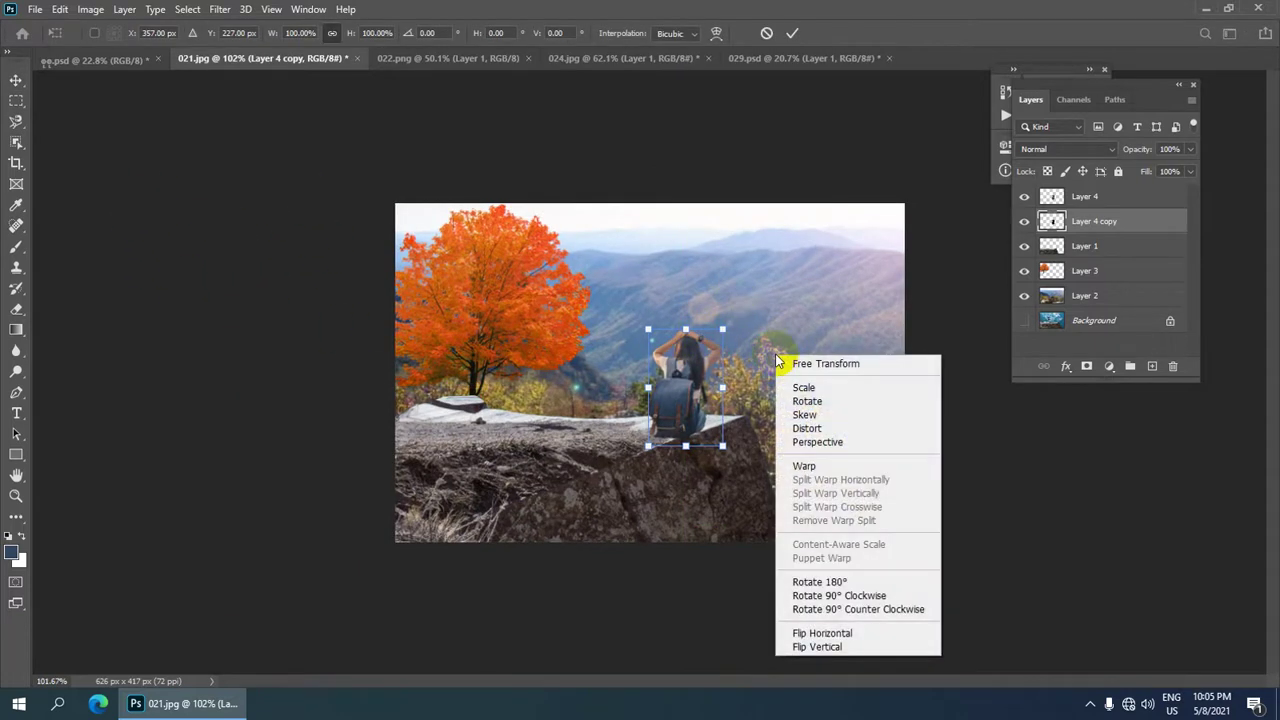
pyautogui.click(812, 430)
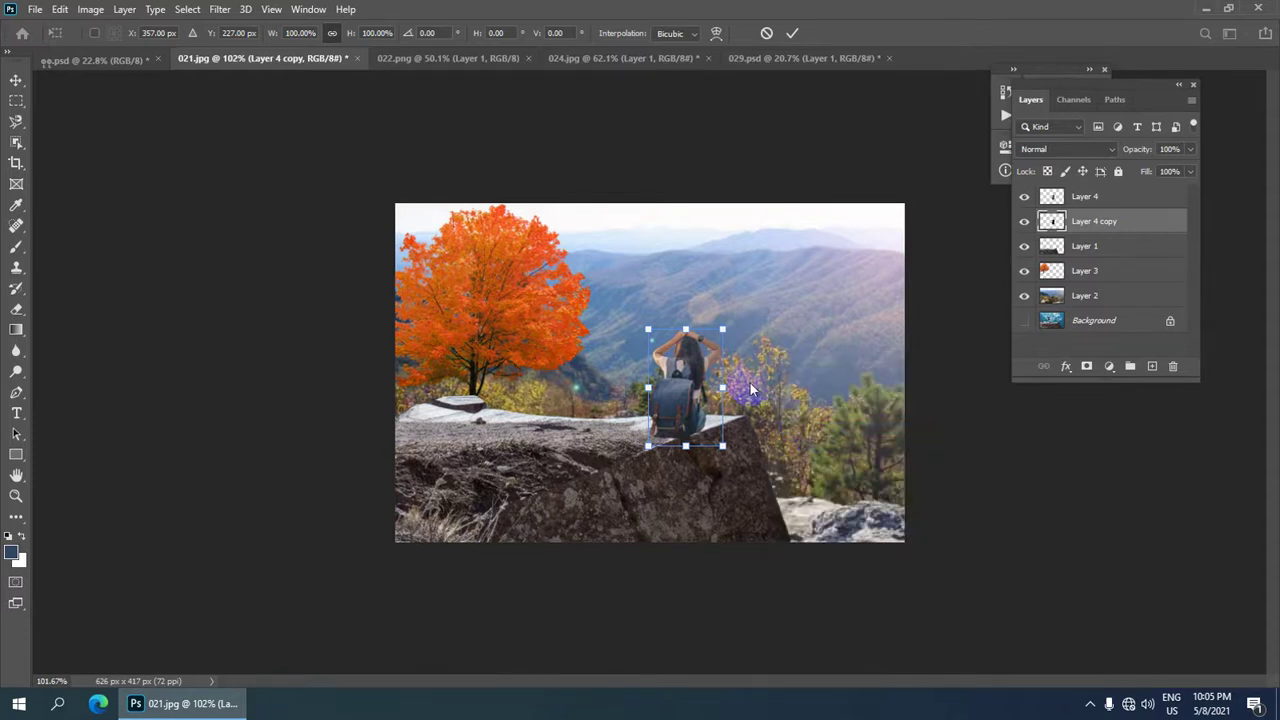
pyautogui.scroll(3, 737, 380)
pyautogui.scroll(-1, 678, 289)
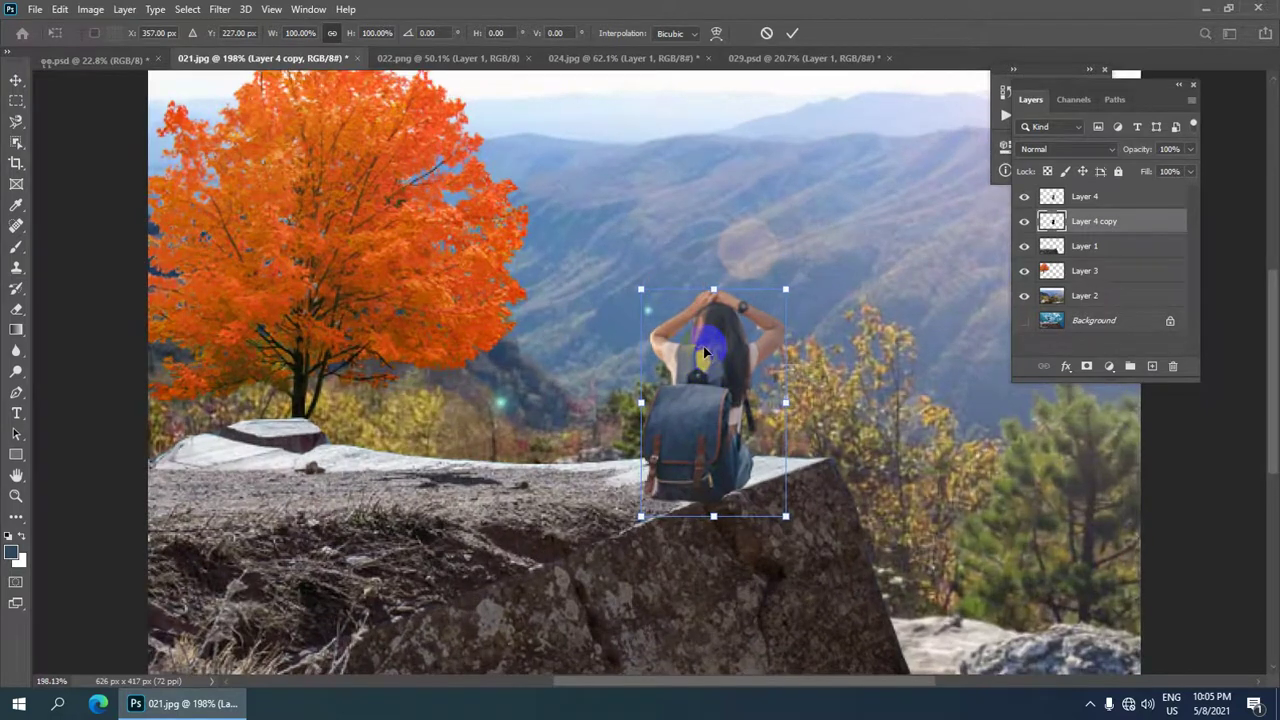
pyautogui.scroll(-2, 700, 320)
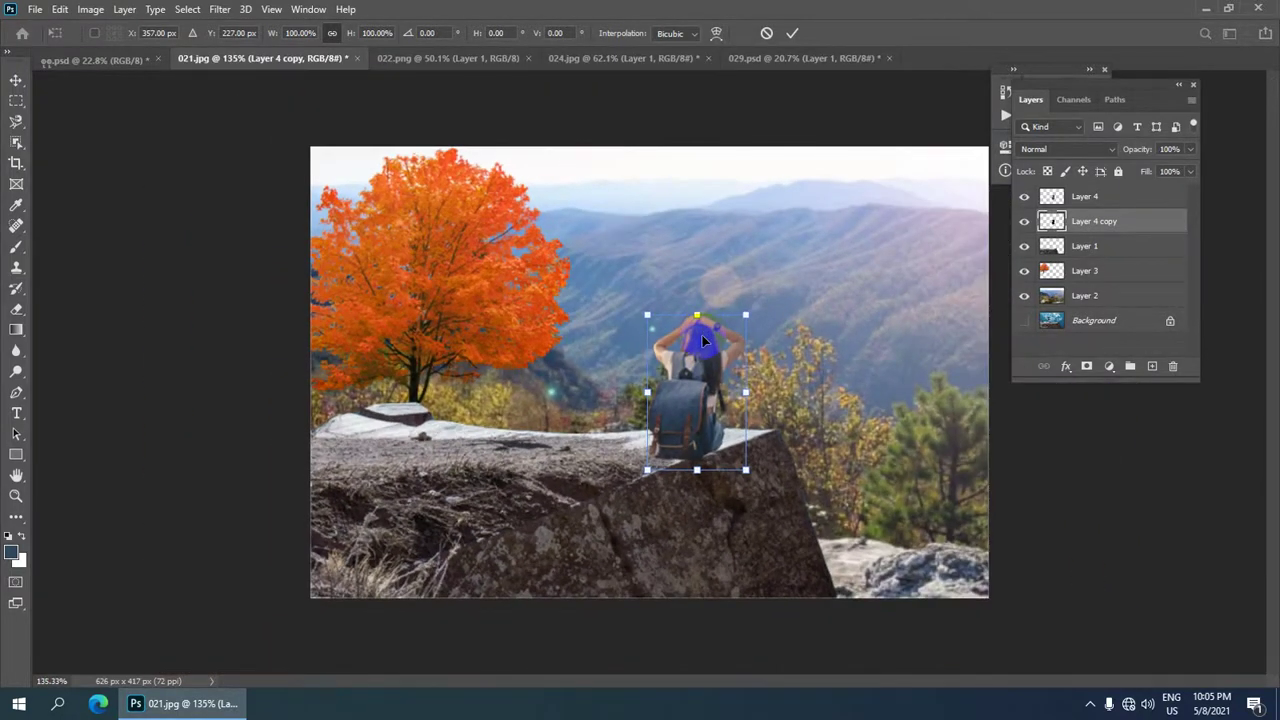
# - Distort the silhouette's corners so it lies flat across the rock top as a shadow
pyautogui.moveTo(648, 318); pyautogui.dragTo(594, 393)
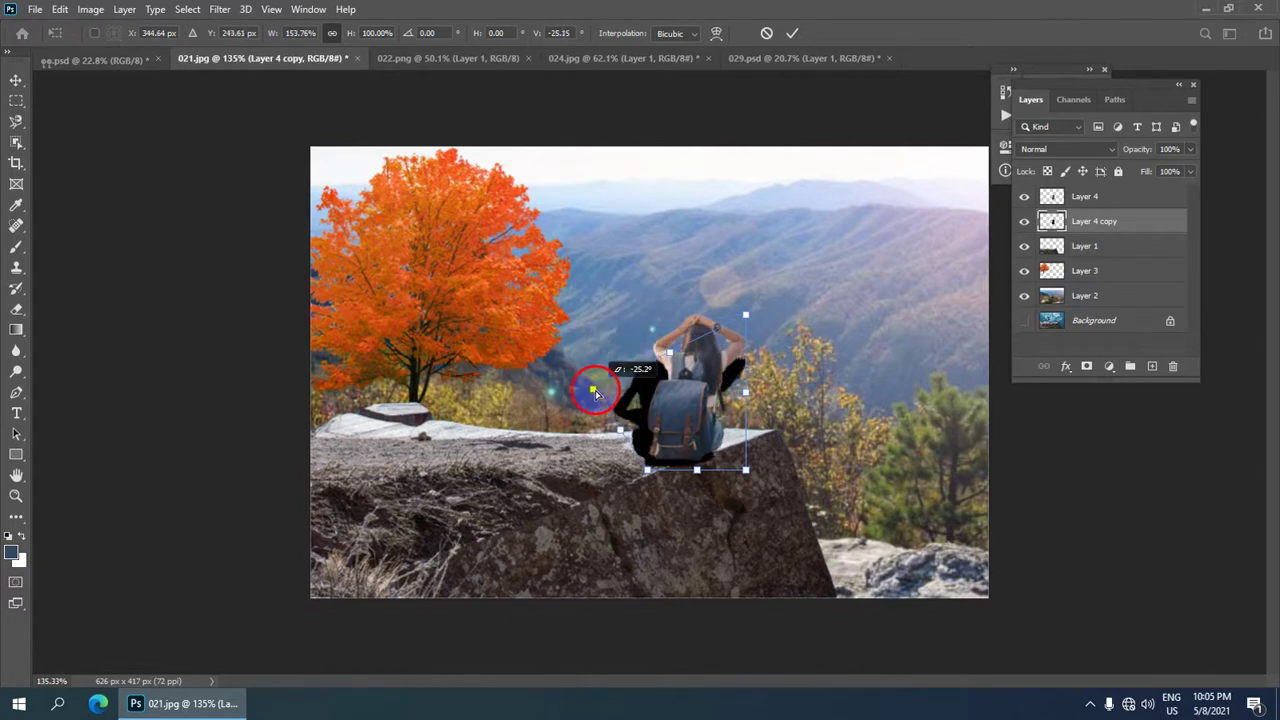
pyautogui.moveTo(594, 393); pyautogui.dragTo(582, 414)
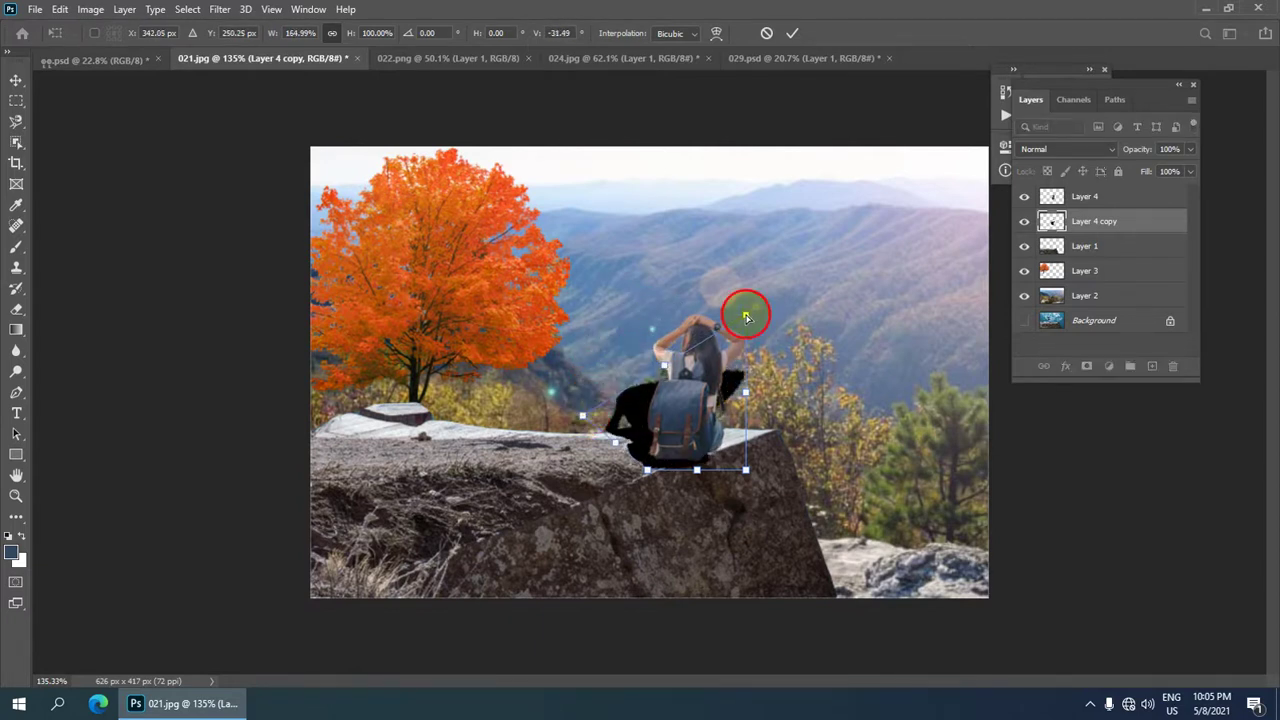
pyautogui.moveTo(746, 317); pyautogui.dragTo(614, 422)
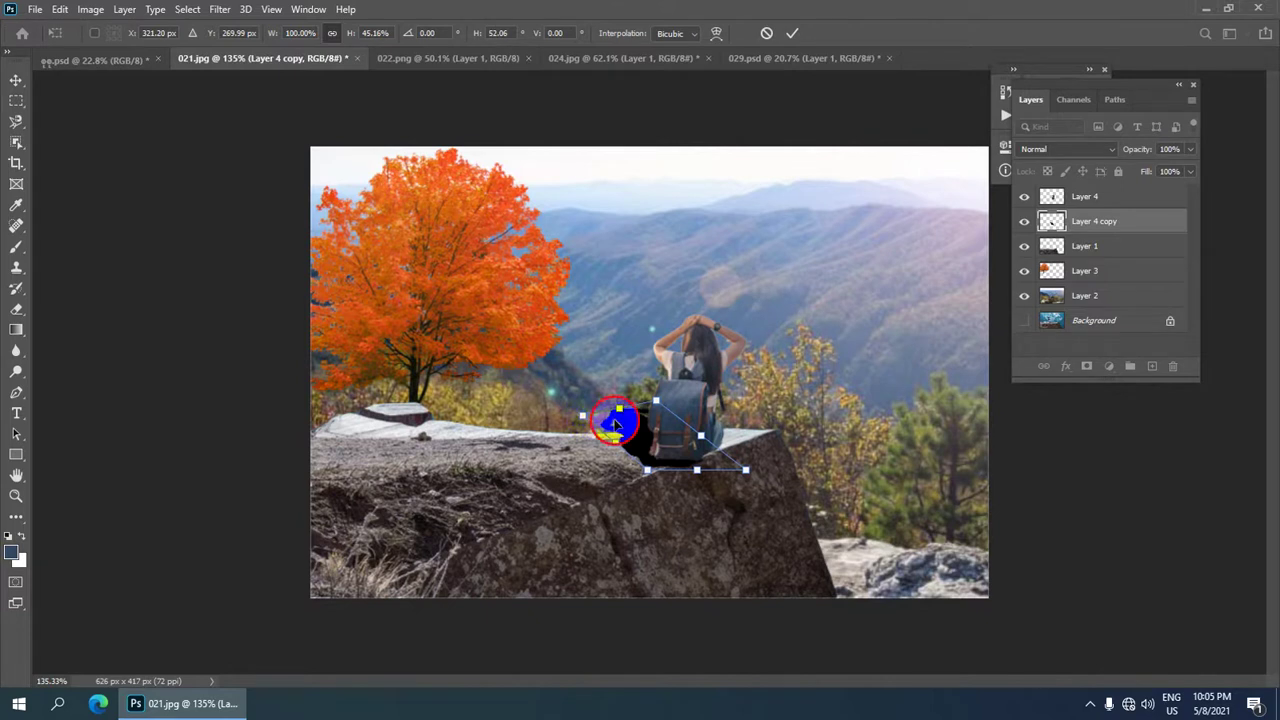
pyautogui.moveTo(617, 423); pyautogui.dragTo(576, 450)
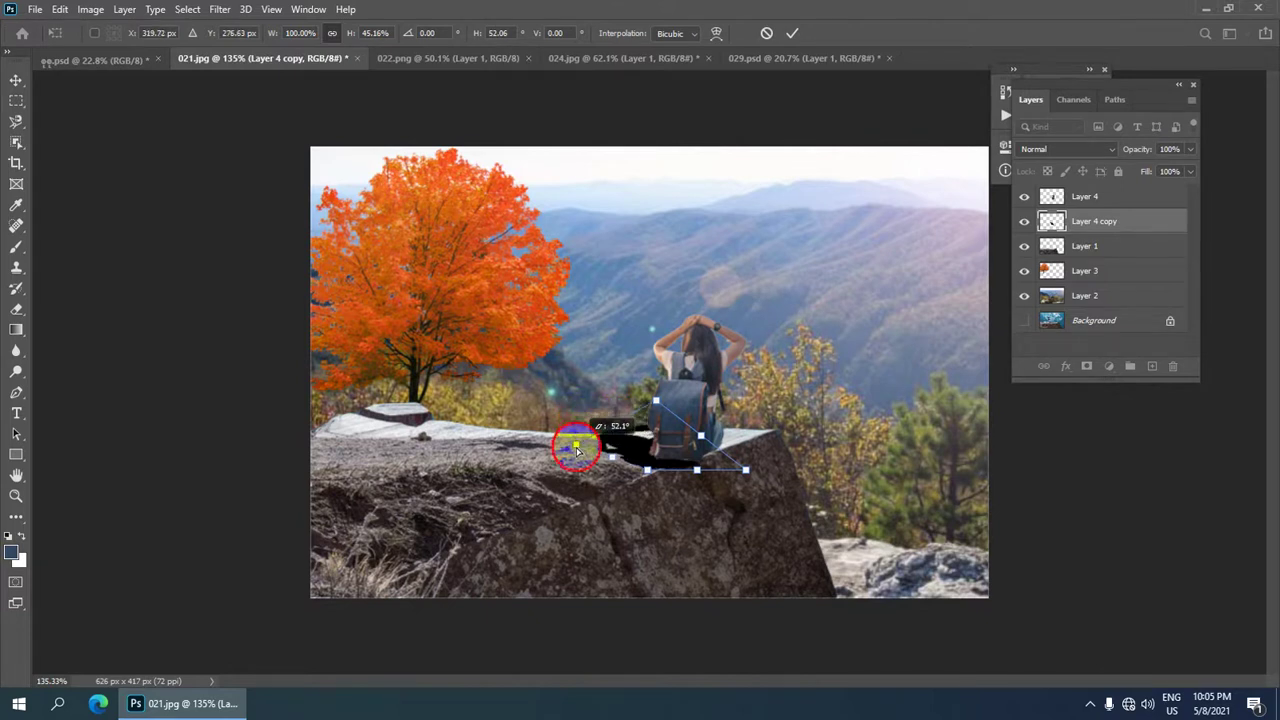
pyautogui.moveTo(656, 402); pyautogui.dragTo(643, 409)
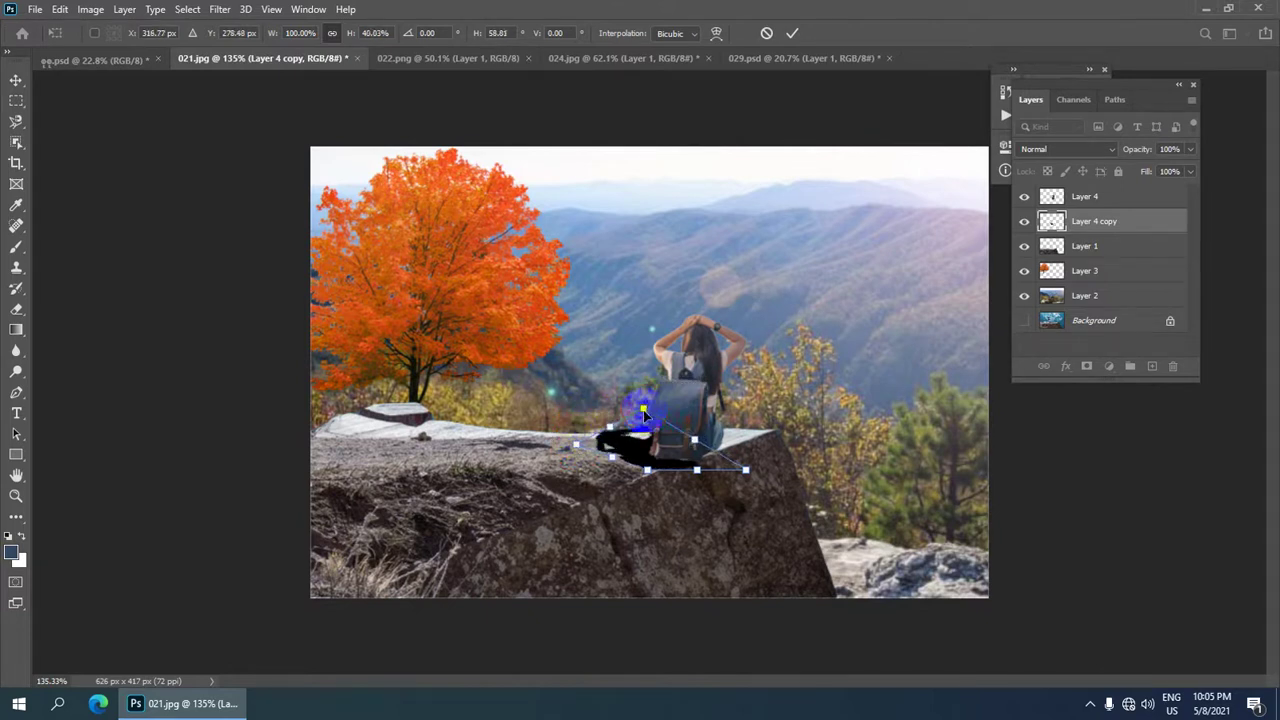
pyautogui.moveTo(745, 470); pyautogui.dragTo(747, 453)
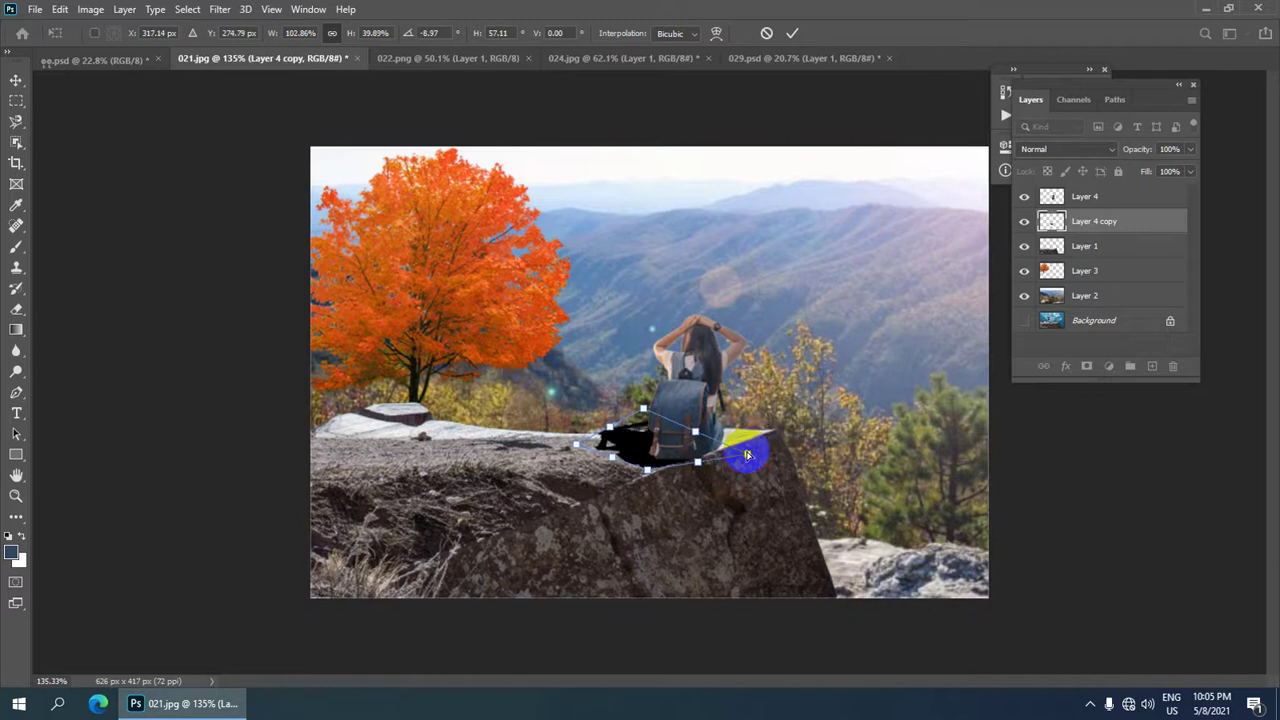
pyautogui.moveTo(576, 446); pyautogui.dragTo(567, 453)
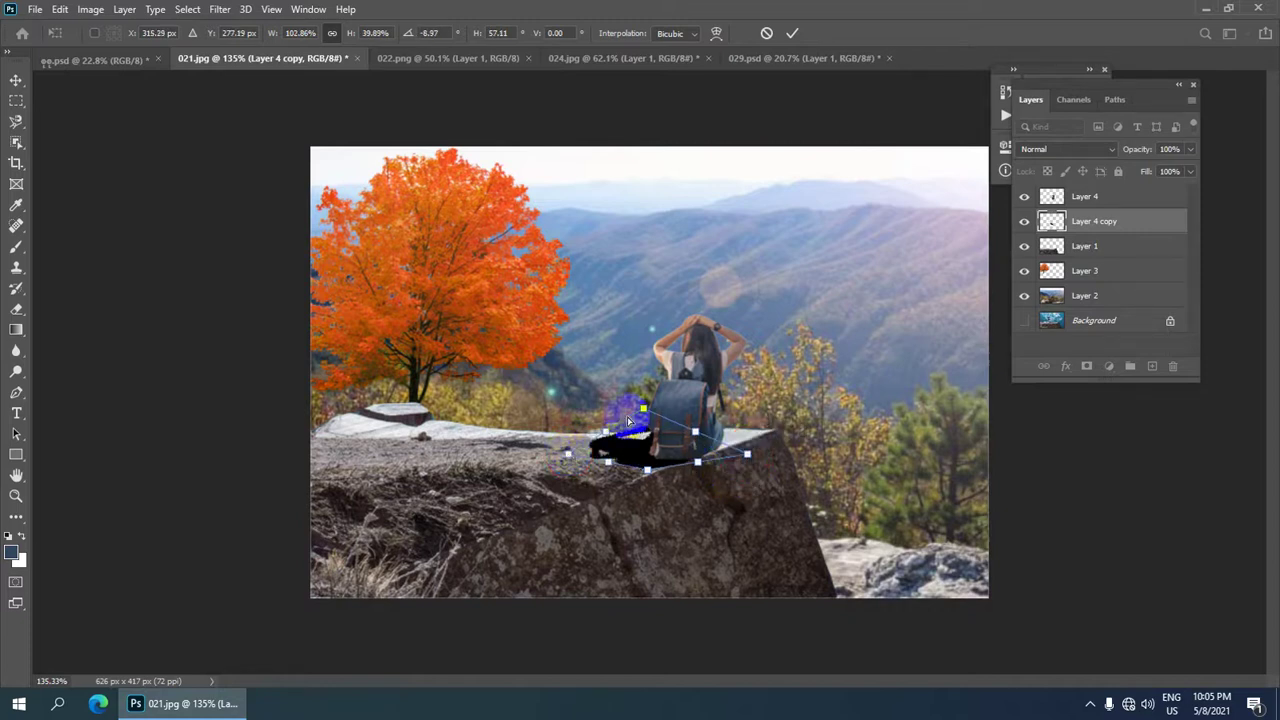
pyautogui.moveTo(645, 408); pyautogui.dragTo(627, 414)
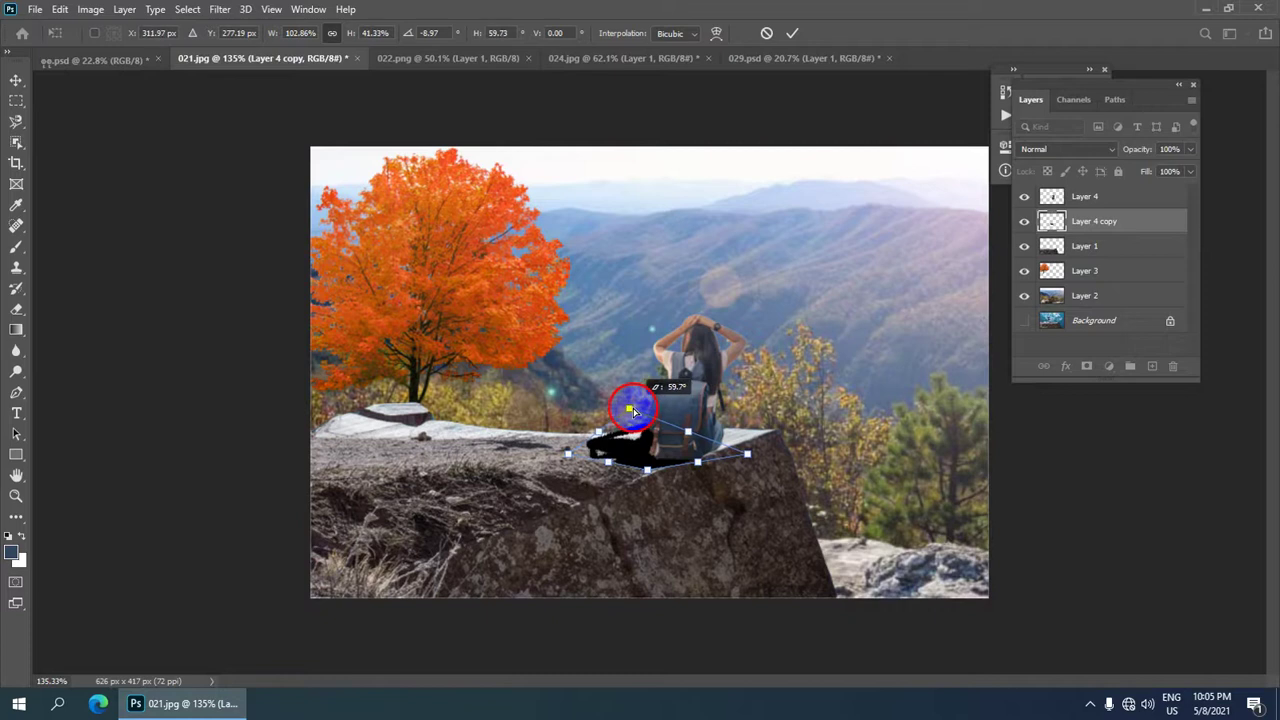
pyautogui.scroll(-3, 680, 390)
pyautogui.scroll(-1, 786, 303)
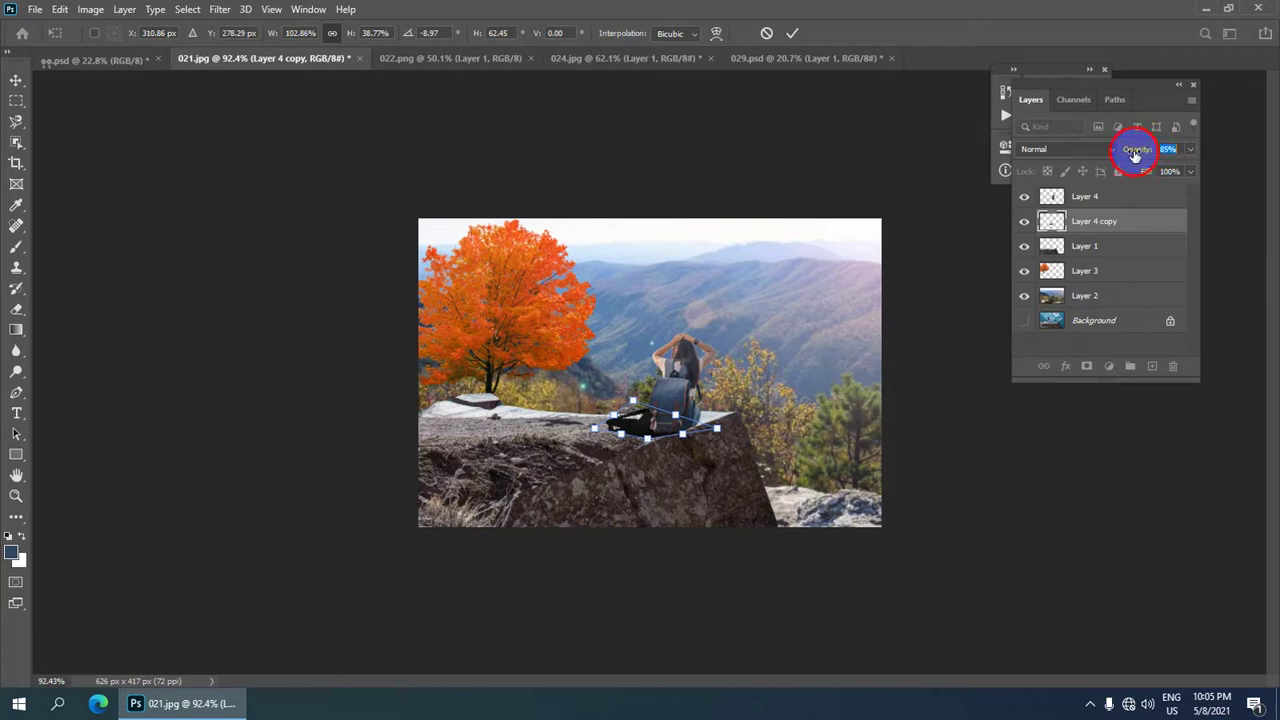
# - Lower the shadow layer's opacity to 59% and commit the transform
pyautogui.moveTo(1125, 148); pyautogui.dragTo(1112, 150)
pyautogui.scroll(3, 656, 402)
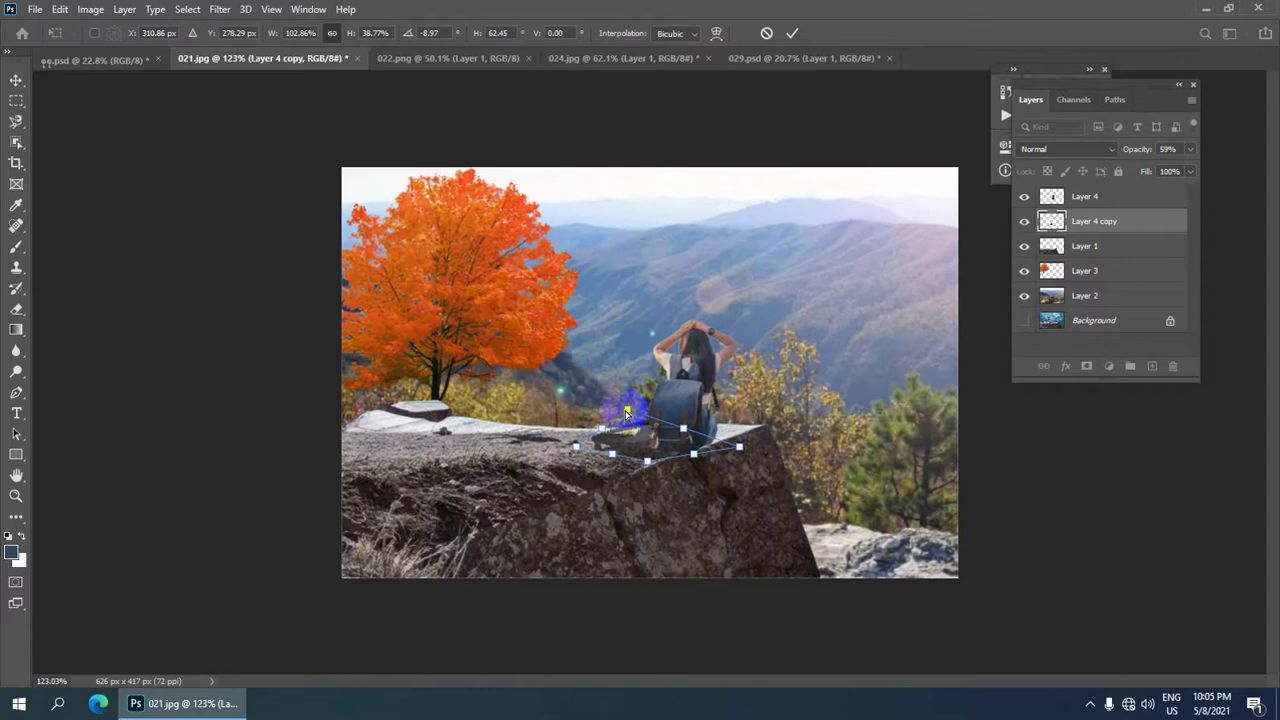
pyautogui.scroll(-1, 634, 414)
pyautogui.scroll(-1, 682, 316)
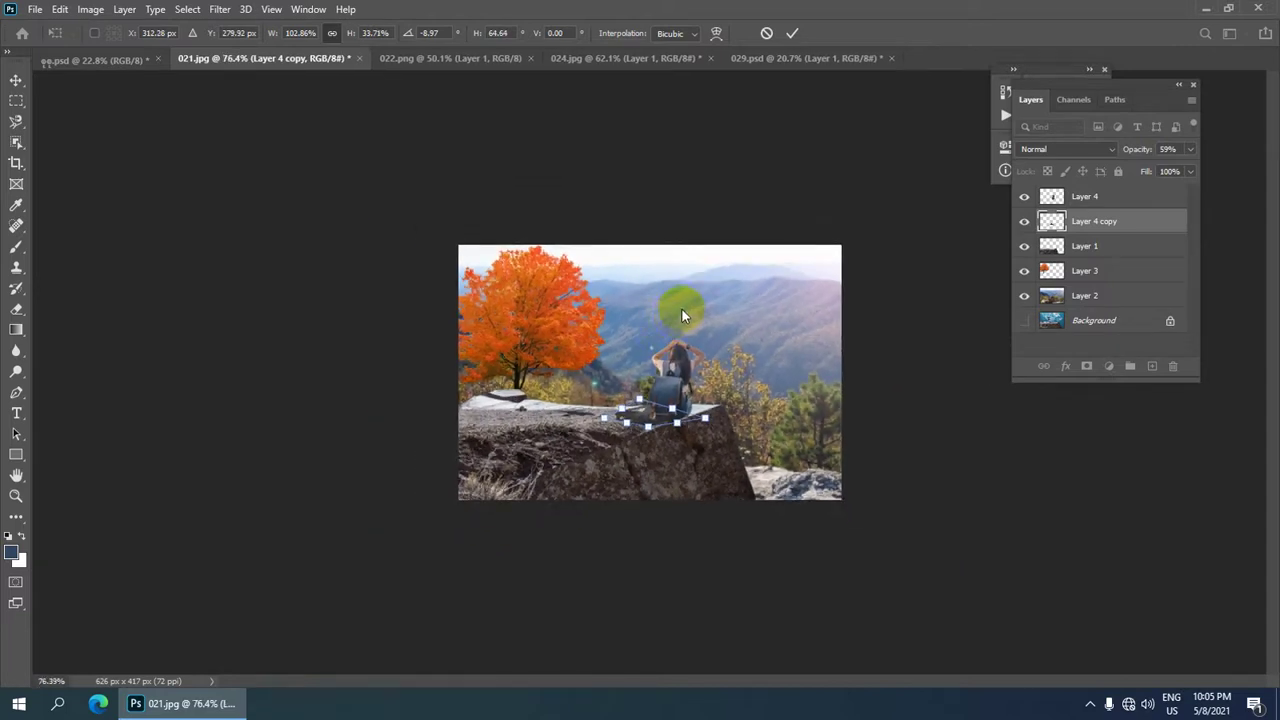
pyautogui.scroll(-1, 682, 316)
pyautogui.scroll(-1, 789, 226)
pyautogui.scroll(2, 755, 361)
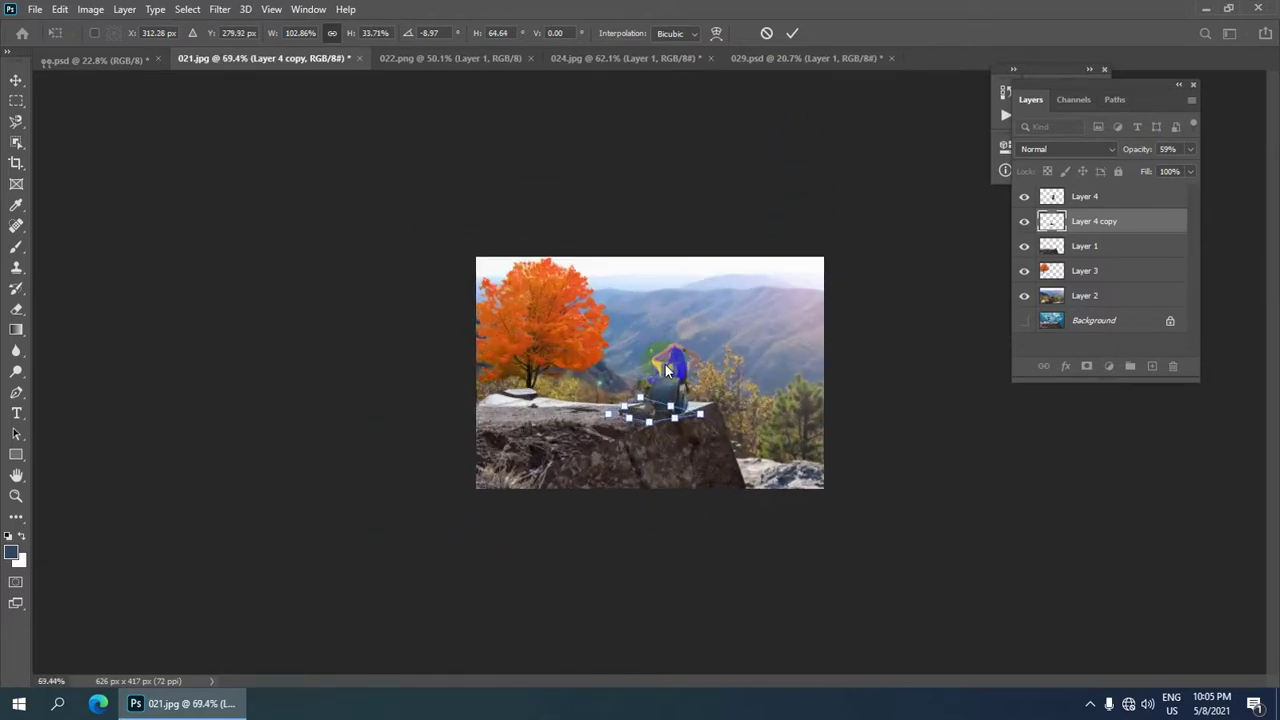
pyautogui.scroll(1, 667, 370)
pyautogui.click(792, 33)
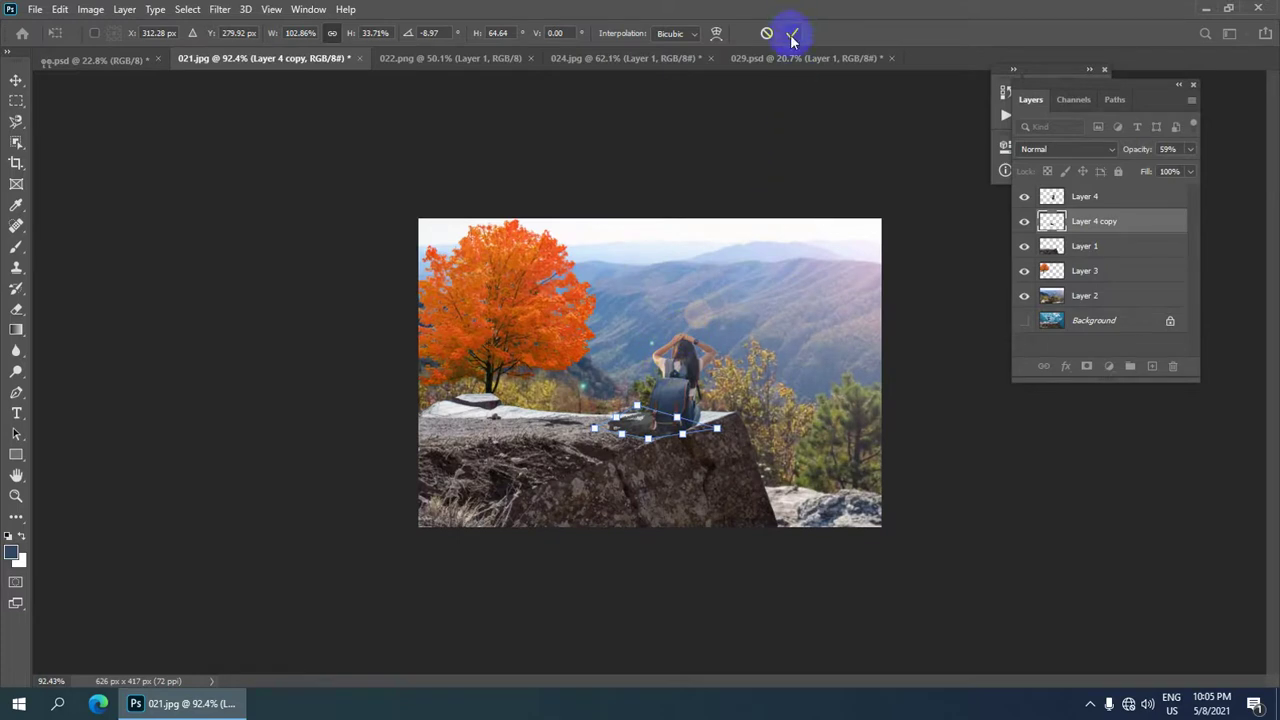
pyautogui.scroll(-1, 674, 448)
# - Select the orange tree layer (Layer 3) and duplicate it
pyautogui.click(637, 470)
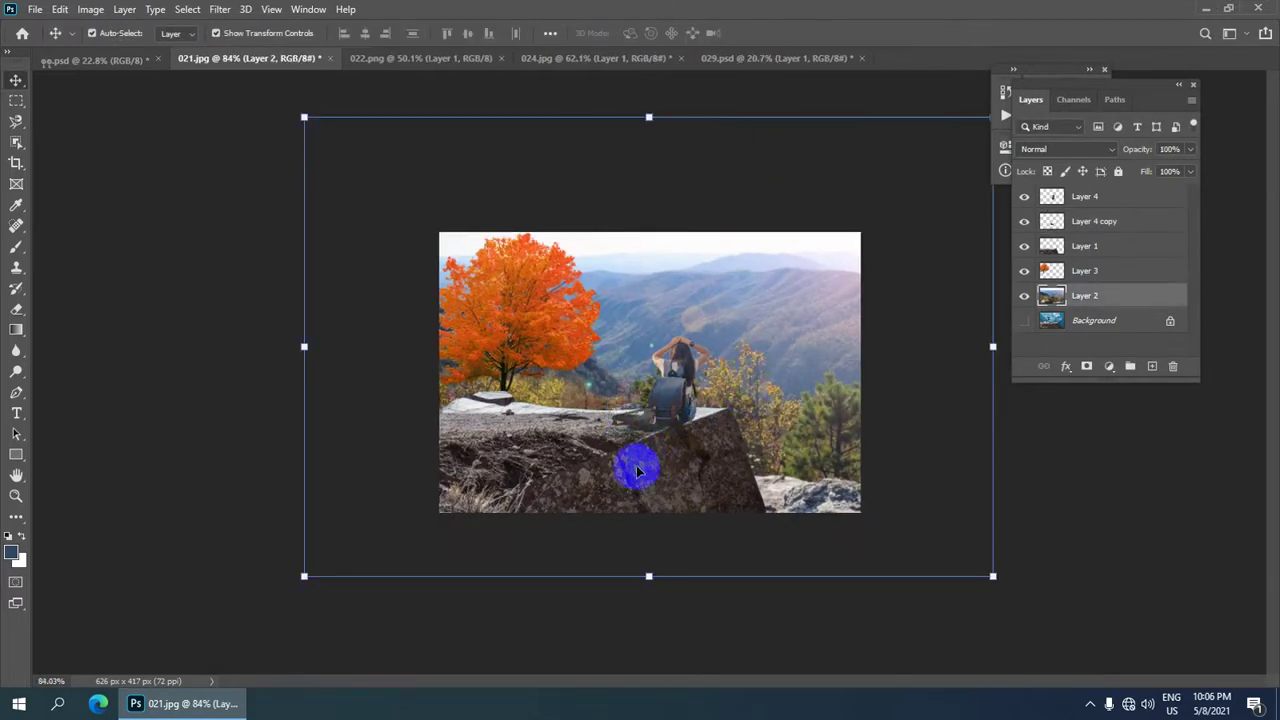
pyautogui.scroll(-1, 600, 420)
pyautogui.scroll(1, 531, 286)
pyautogui.scroll(1, 533, 300)
pyautogui.click(533, 300)
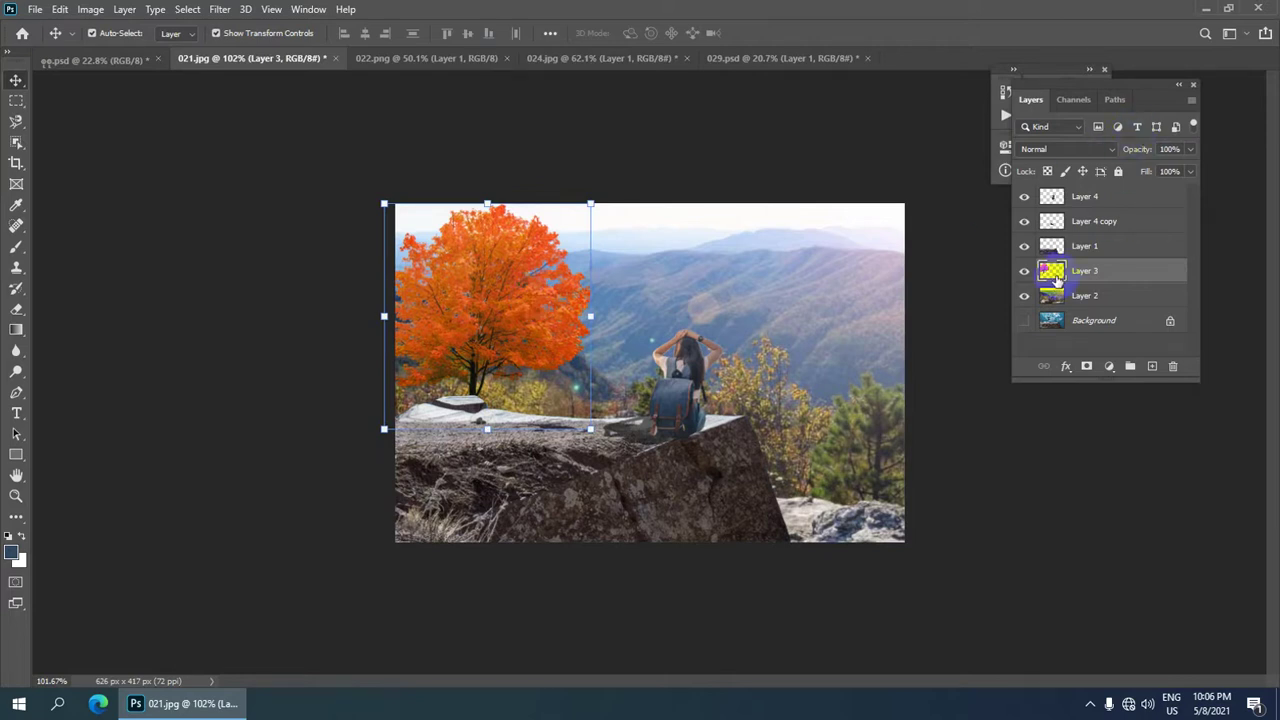
pyautogui.hotkey('ctrl', 'j')
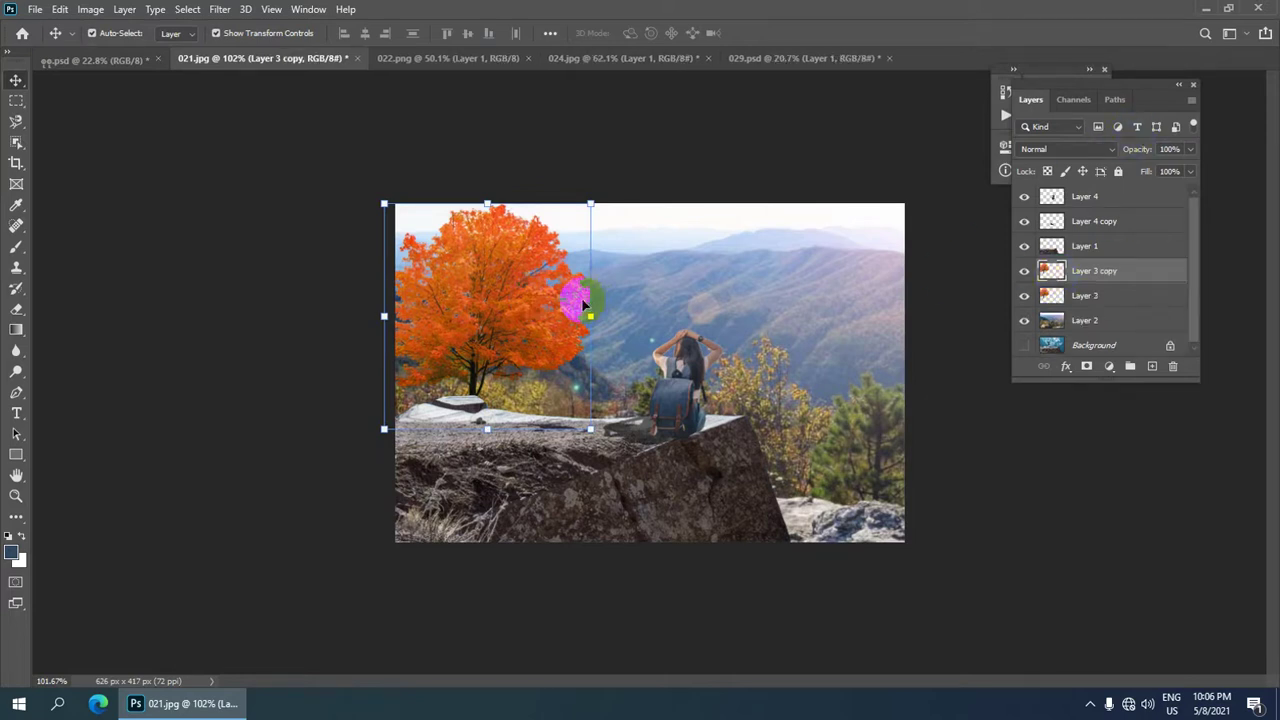
pyautogui.scroll(-2, 571, 294)
pyautogui.scroll(-1, 500, 358)
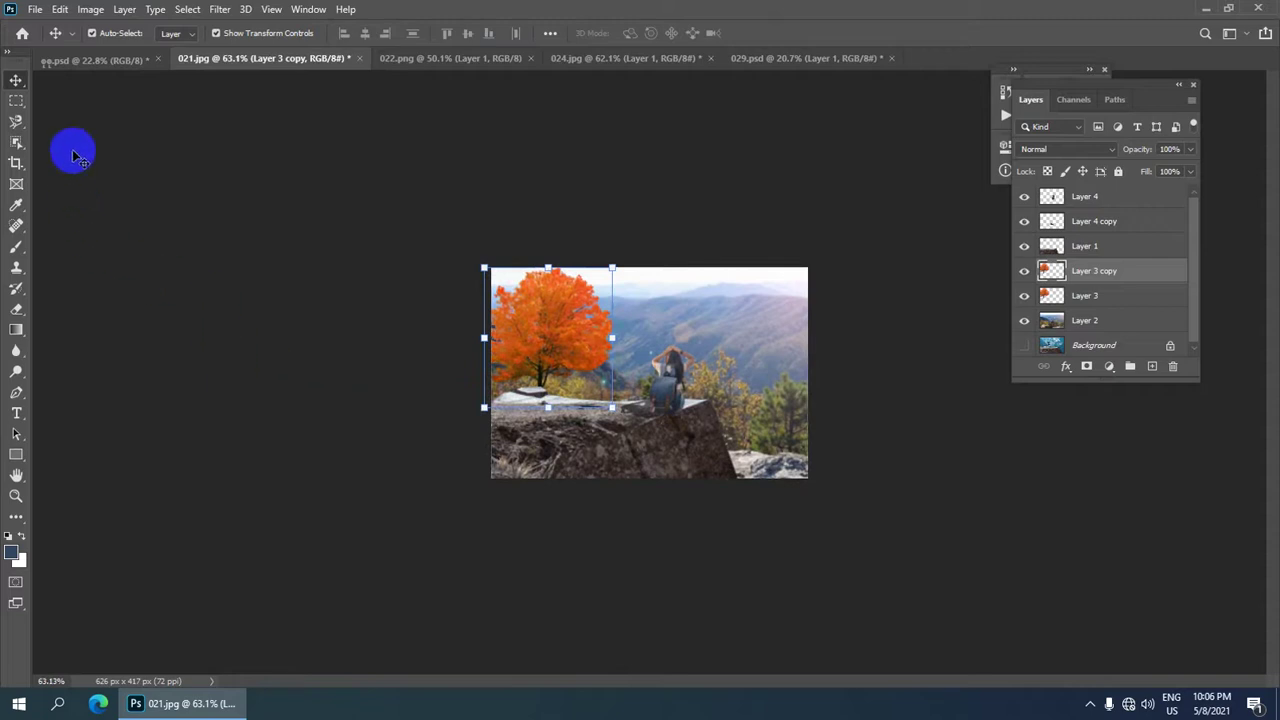
# - Darken the tree copy with Levels, raising midtones and black input to 253
pyautogui.click(91, 12)
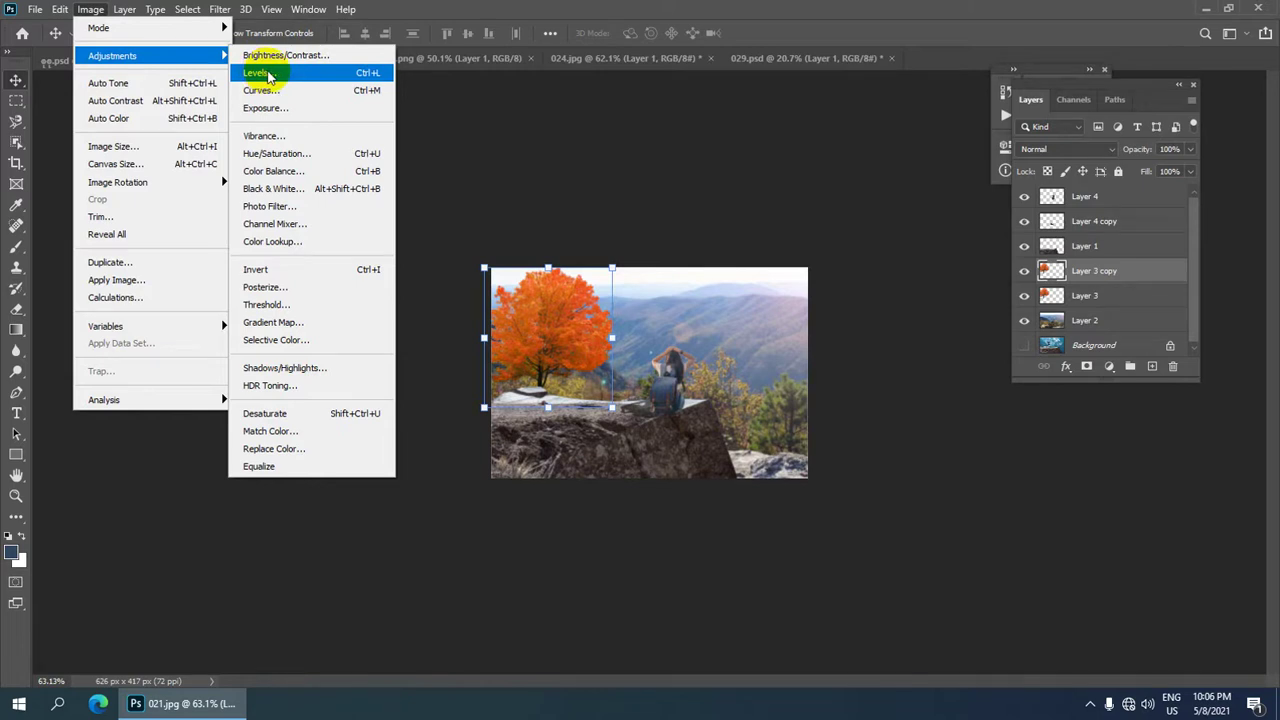
pyautogui.click(256, 73)
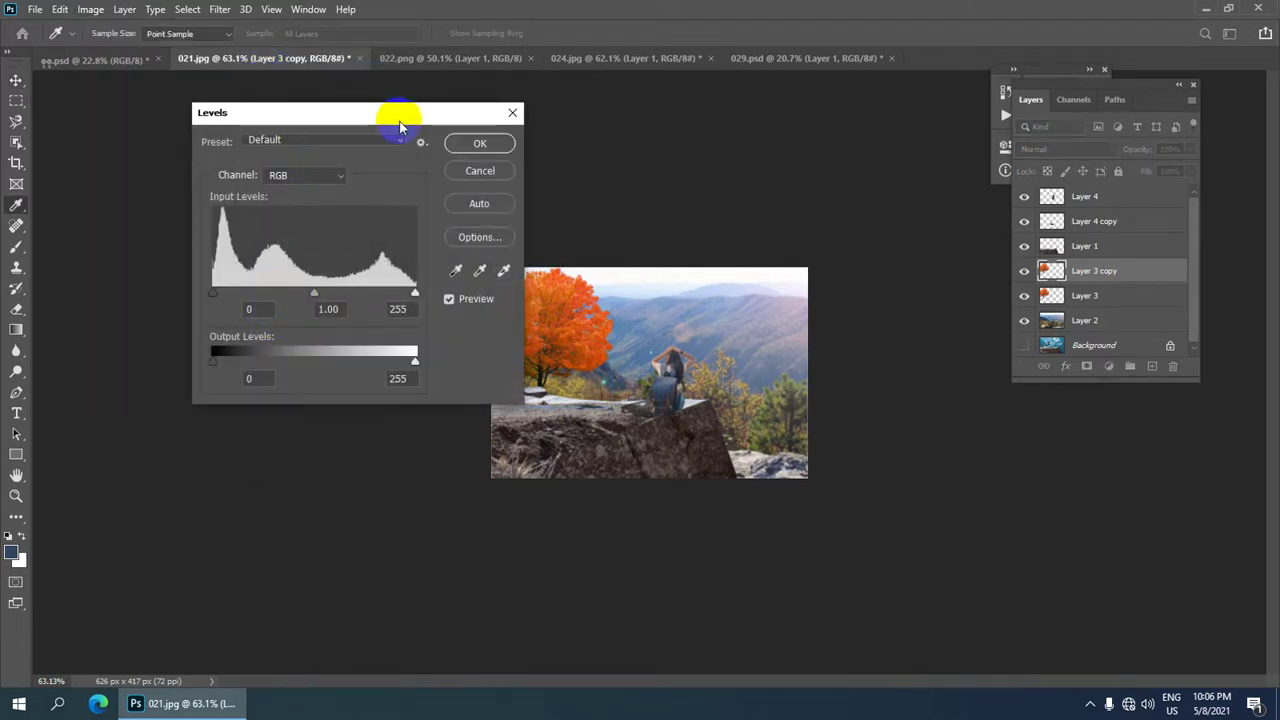
pyautogui.moveTo(400, 125); pyautogui.dragTo(341, 123)
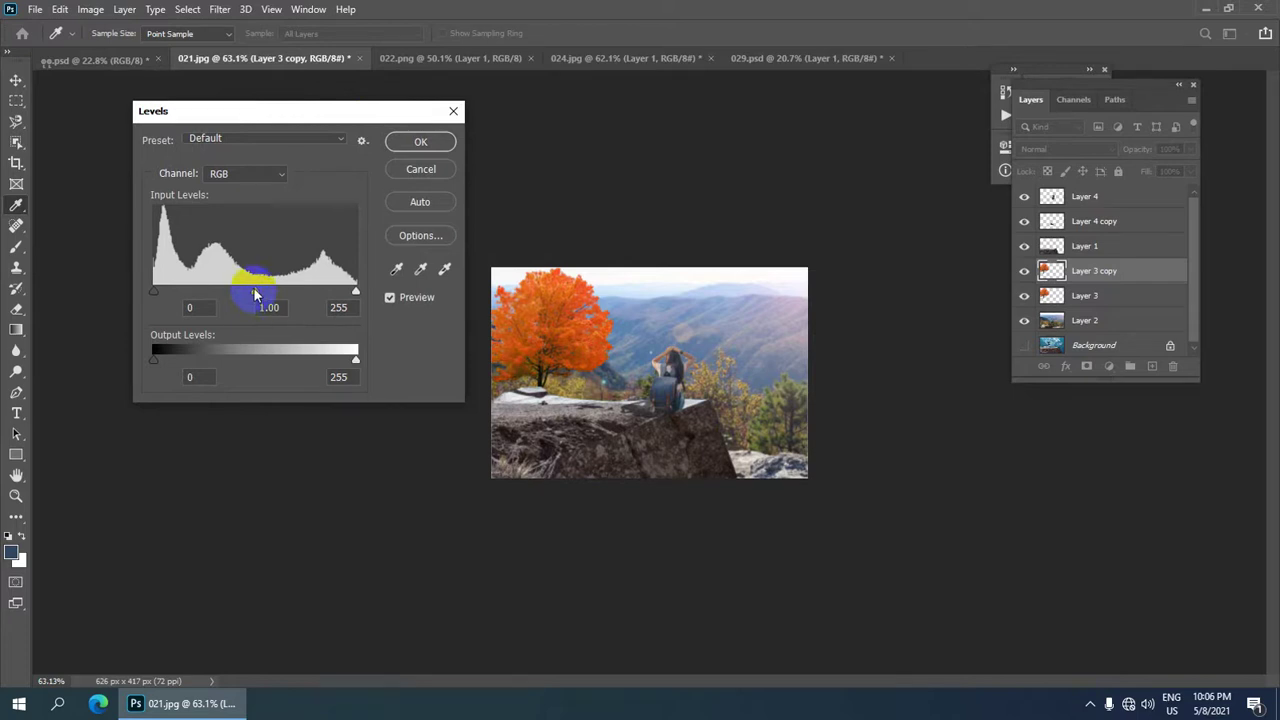
pyautogui.moveTo(254, 290); pyautogui.dragTo(330, 291)
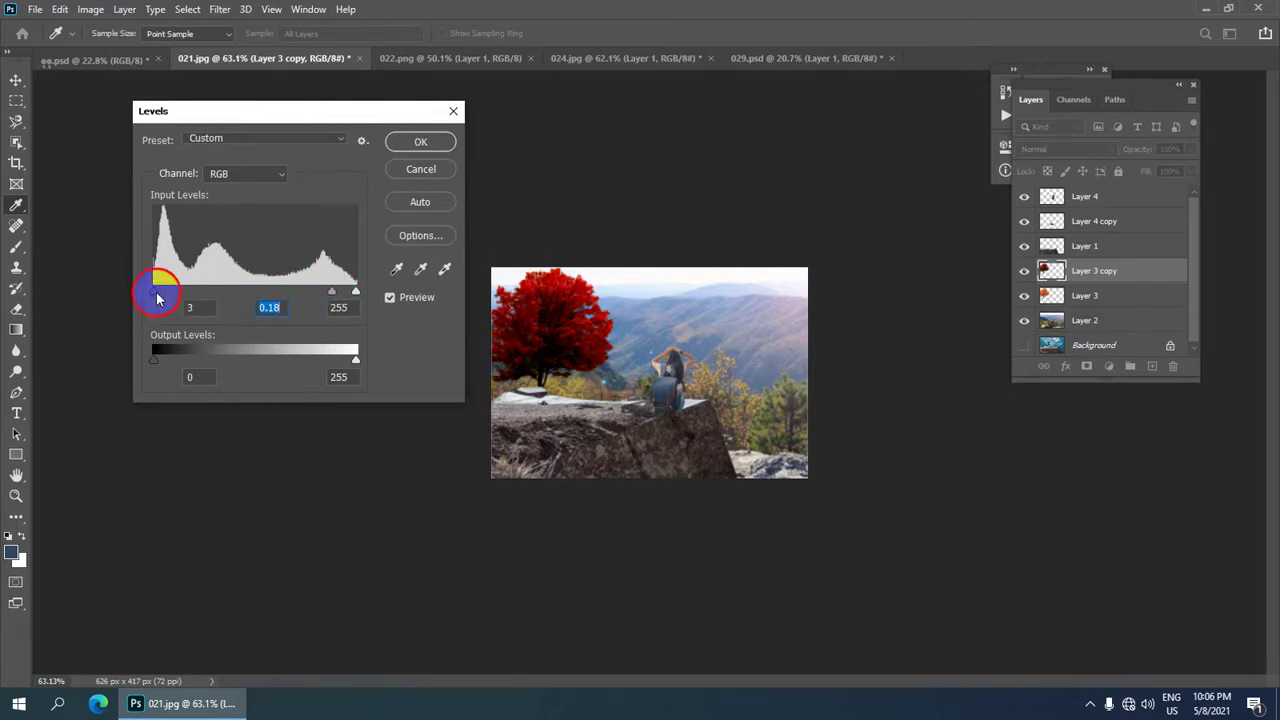
pyautogui.moveTo(157, 292); pyautogui.dragTo(388, 276)
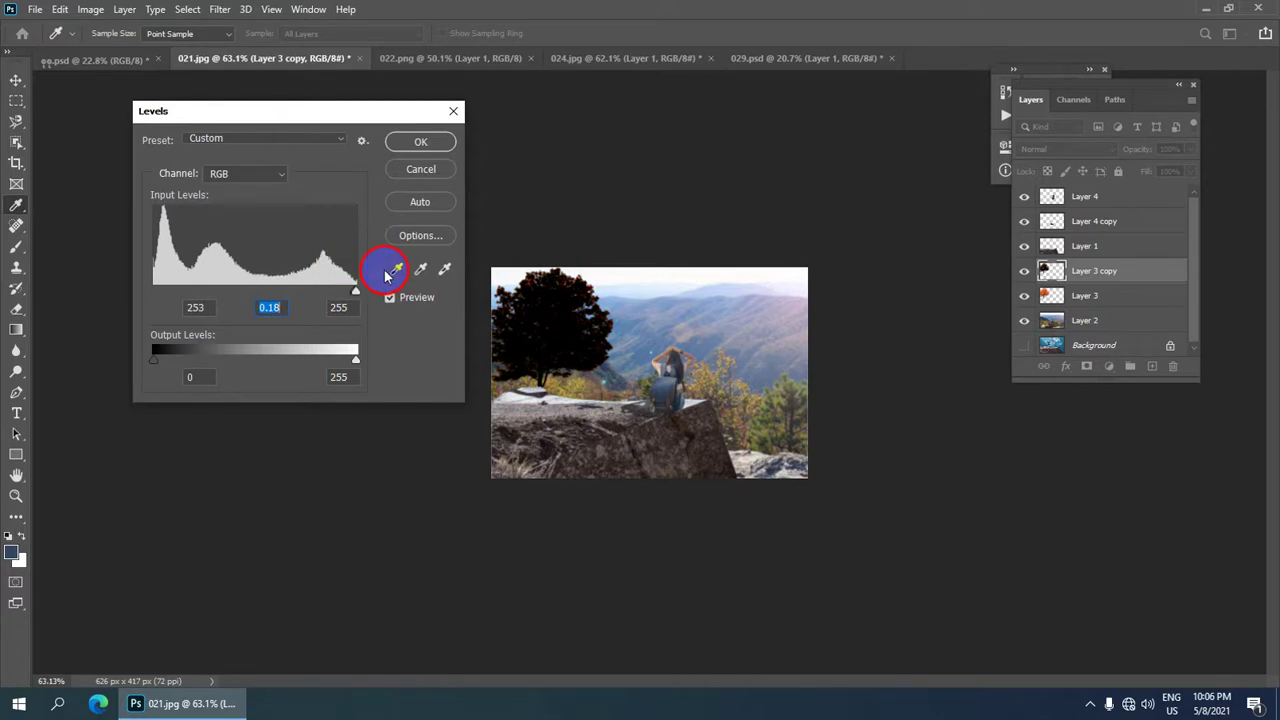
# - Apply the Levels darkening and move the tree-copy layer below the orange tree
pyautogui.click(421, 142)
pyautogui.press('v')
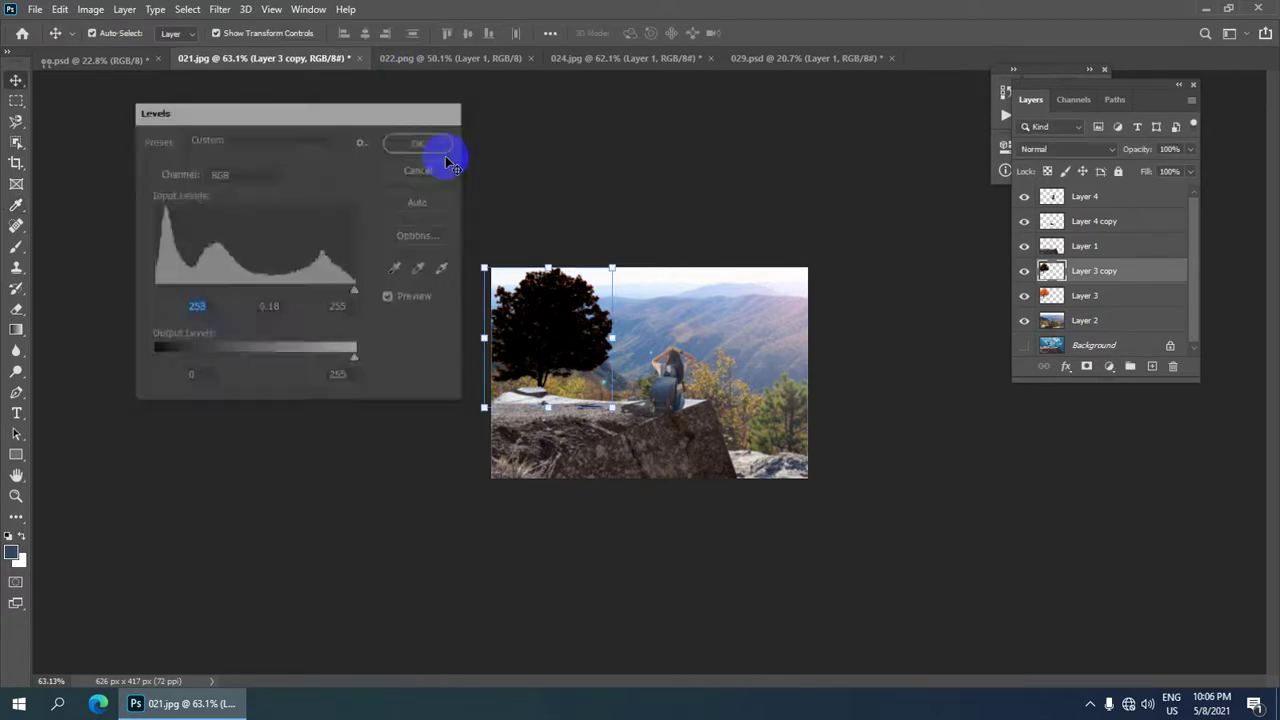
pyautogui.scroll(1, 570, 285)
pyautogui.scroll(2, 575, 275)
pyautogui.scroll(-1, 575, 275)
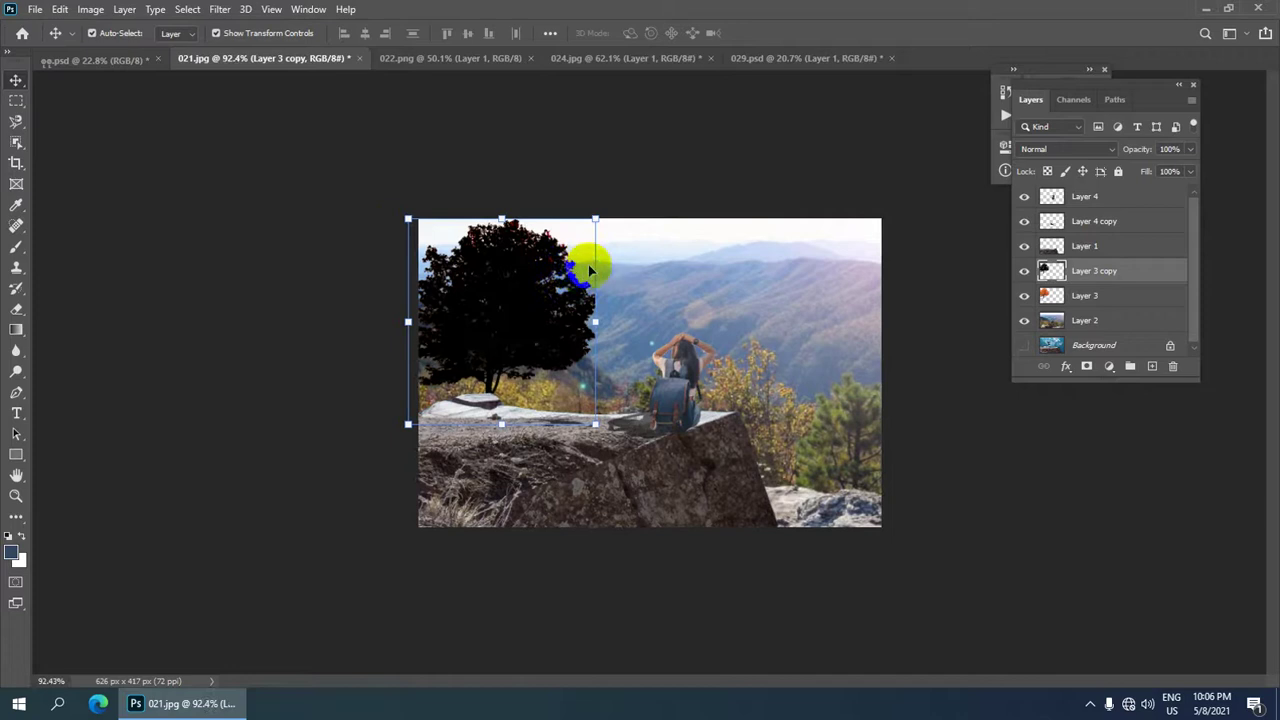
pyautogui.click(1080, 268)
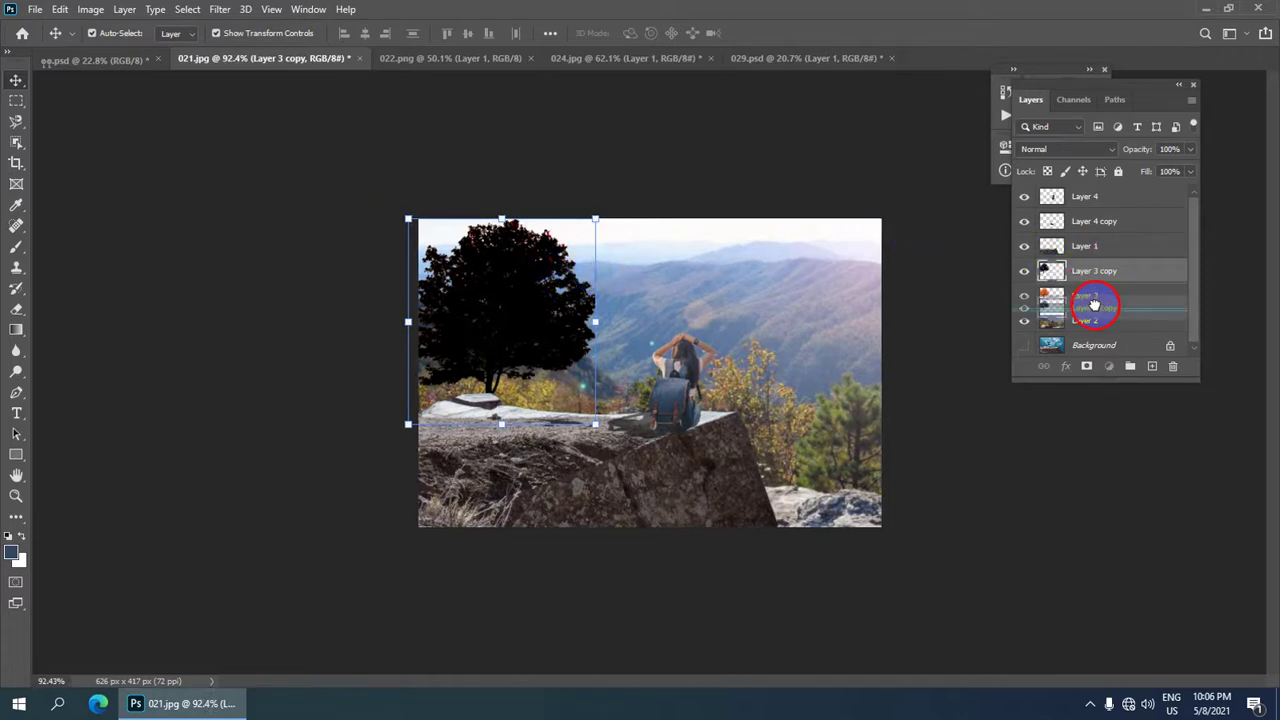
pyautogui.moveTo(1088, 270); pyautogui.dragTo(1094, 300)
pyautogui.scroll(2, 529, 289)
pyautogui.scroll(-1, 530, 295)
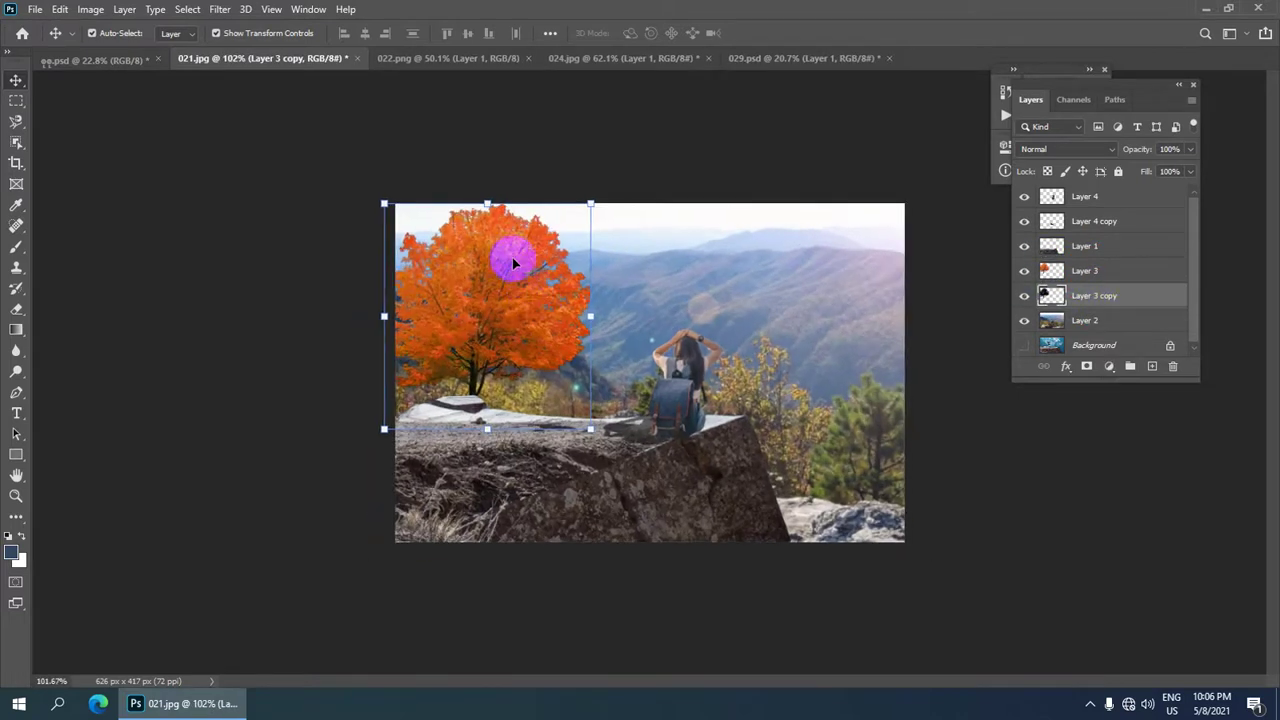
# - Fade the tree silhouette to 41% opacity, place it above Layer 1, and shift it down over the rock
pyautogui.hotkey('ctrl', 't')
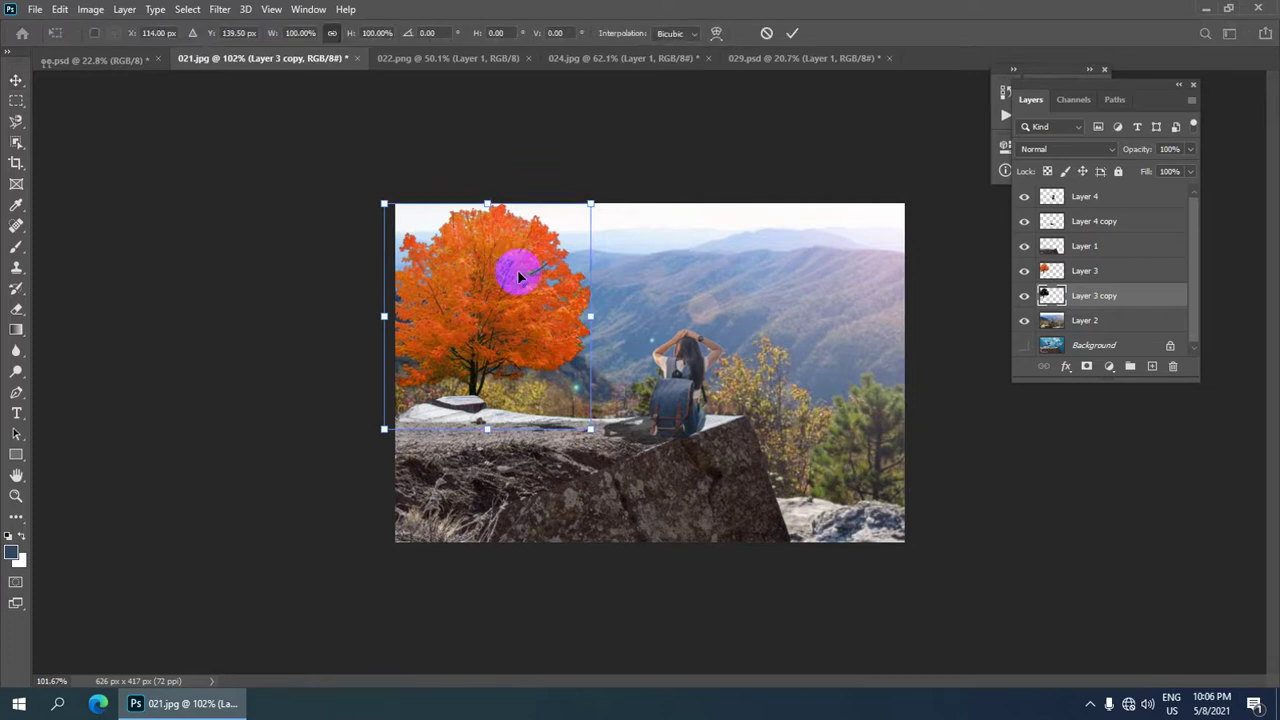
pyautogui.rightClick(520, 283)
pyautogui.click(572, 356)
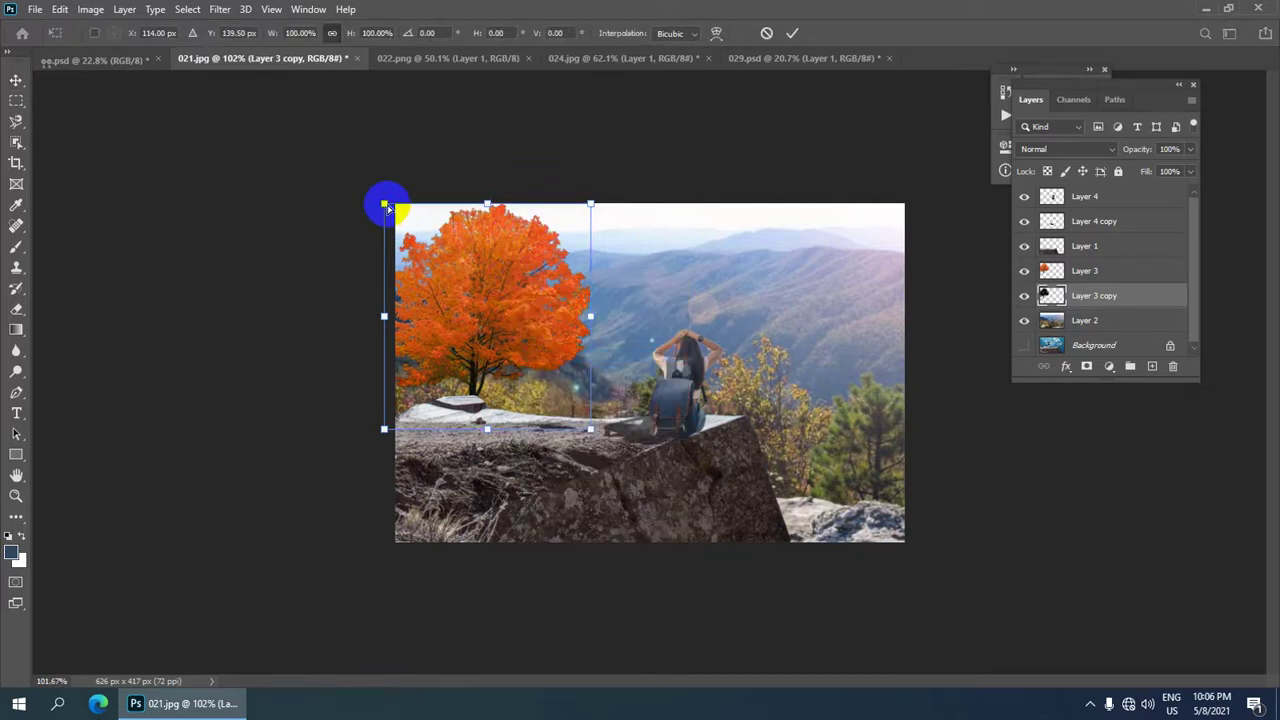
pyautogui.moveTo(1080, 271)
pyautogui.mouseDown()
pyautogui.moveTo(1072, 258)
pyautogui.moveTo(1074, 305)
pyautogui.mouseUp()
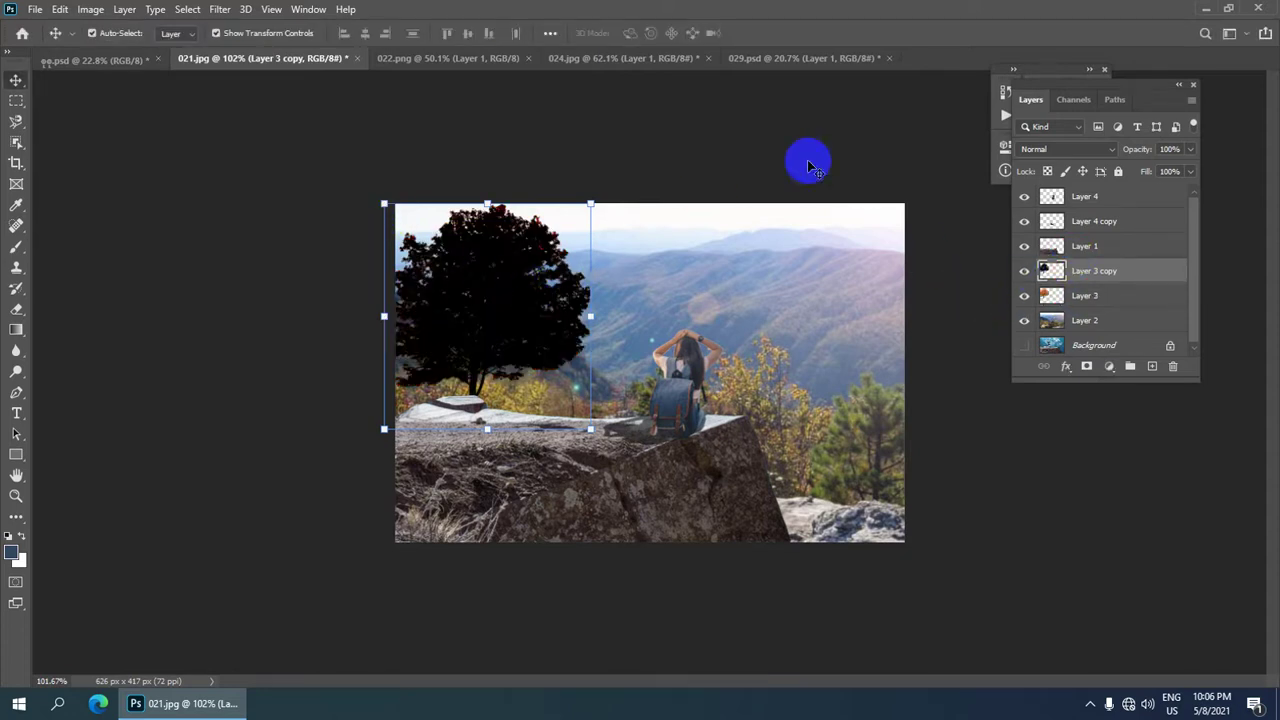
pyautogui.moveTo(1134, 150); pyautogui.dragTo(1088, 163)
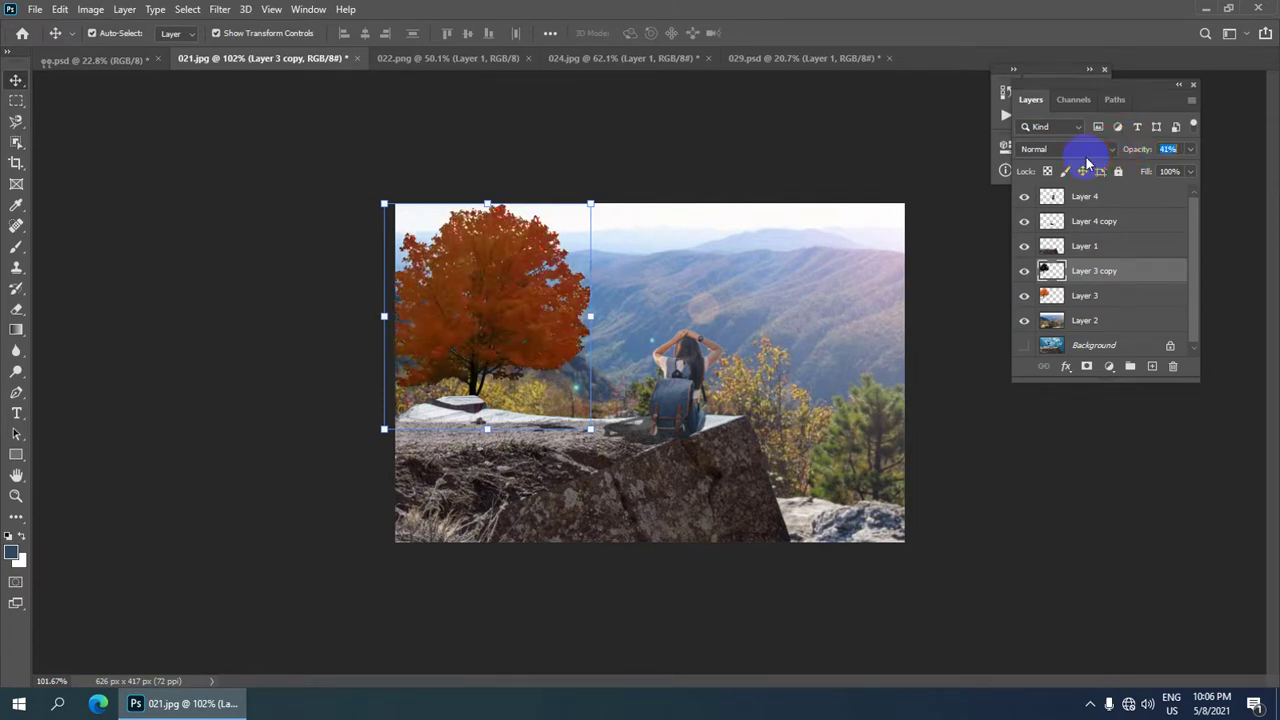
pyautogui.moveTo(500, 316)
pyautogui.mouseDown()
pyautogui.moveTo(497, 378)
pyautogui.moveTo(495, 317)
pyautogui.mouseUp()
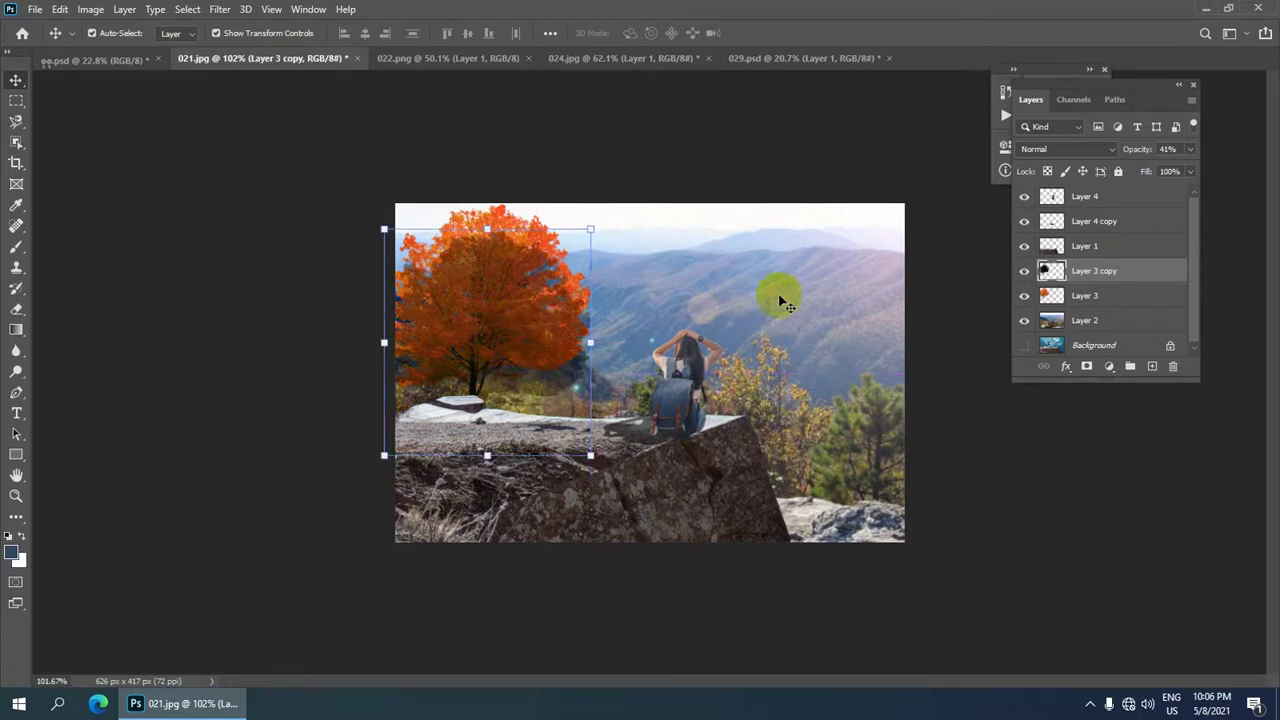
pyautogui.moveTo(1070, 273); pyautogui.dragTo(1070, 236)
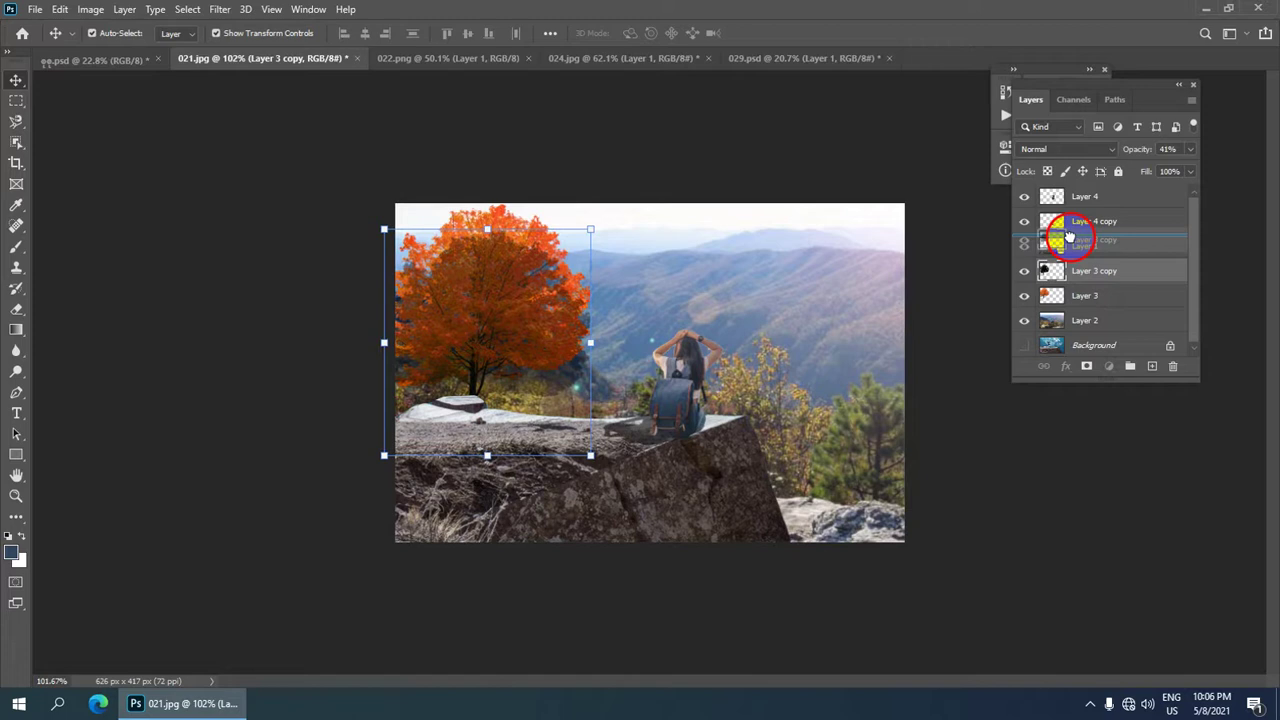
pyautogui.moveTo(1069, 236); pyautogui.dragTo(1069, 246)
pyautogui.moveTo(478, 324)
pyautogui.mouseDown()
pyautogui.moveTo(475, 410)
pyautogui.moveTo(476, 323)
pyautogui.mouseUp()
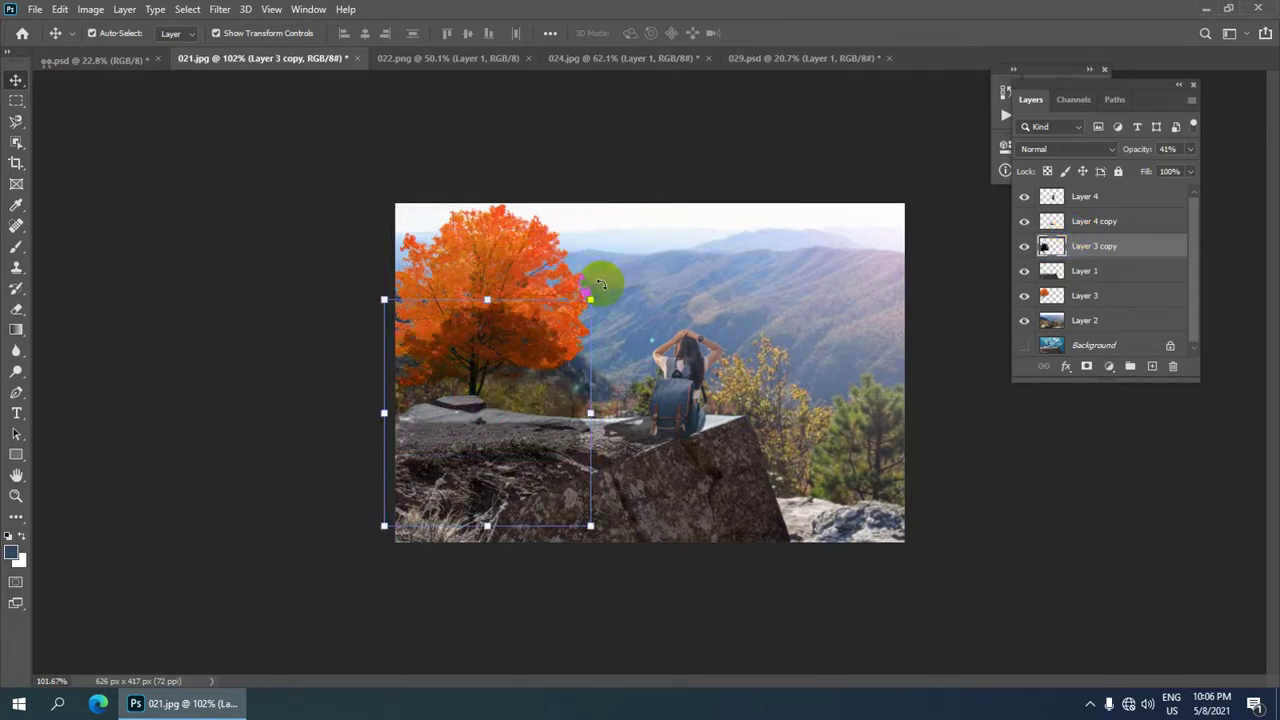
# - Rotate the tree shadow copy to 131.2°, scale it to about 134.76%, and position it across the rock
pyautogui.moveTo(600, 284)
pyautogui.mouseDown()
pyautogui.moveTo(558, 550)
pyautogui.moveTo(503, 560)
pyautogui.mouseUp()
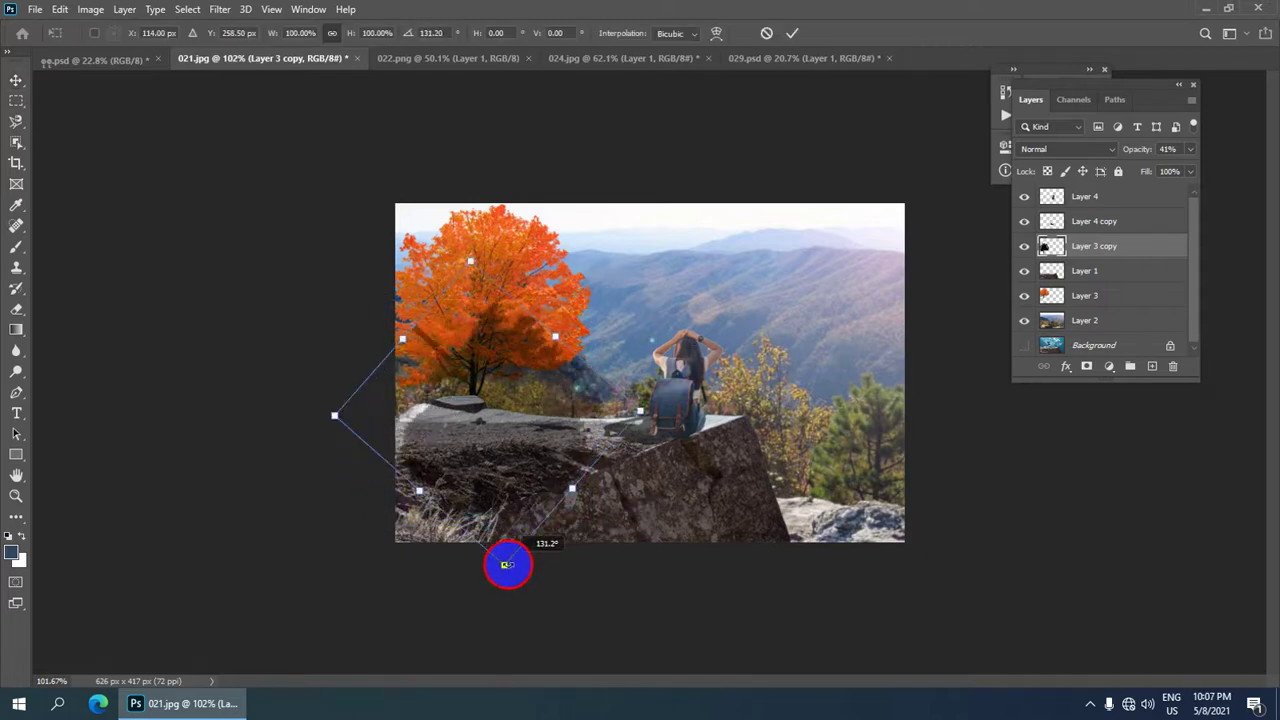
pyautogui.moveTo(505, 392); pyautogui.dragTo(462, 458)
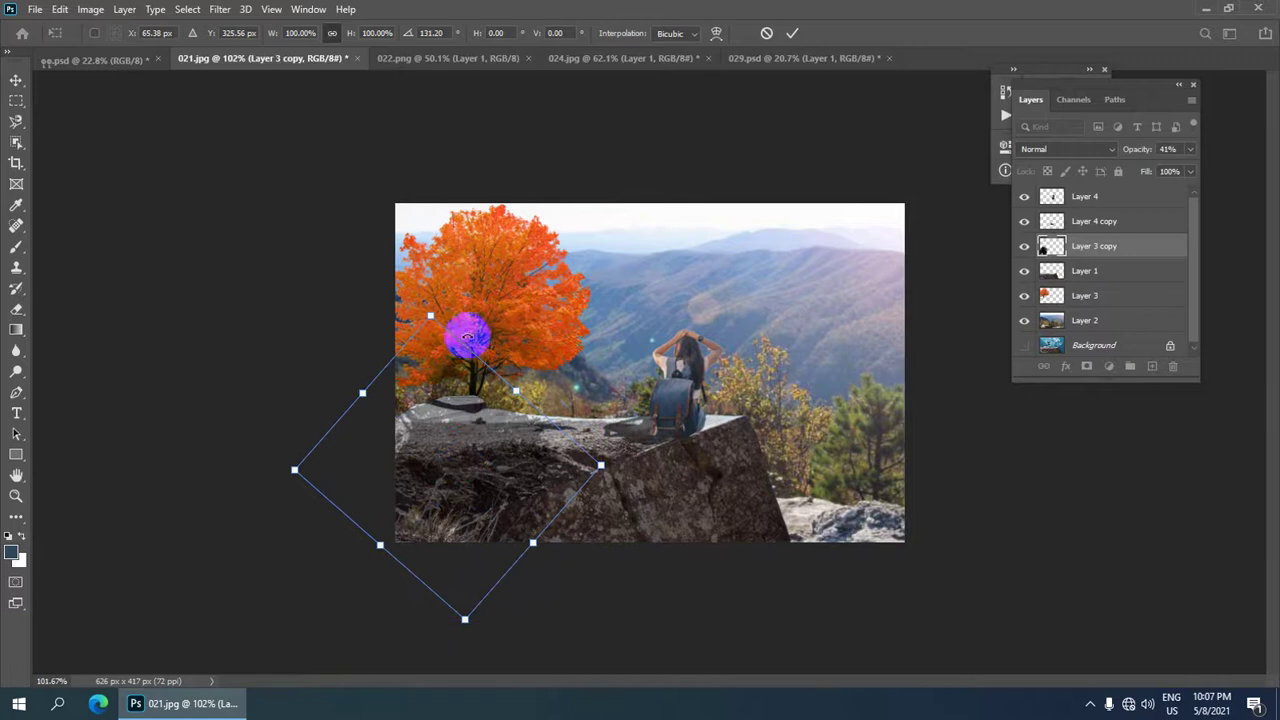
pyautogui.moveTo(432, 314); pyautogui.dragTo(413, 214)
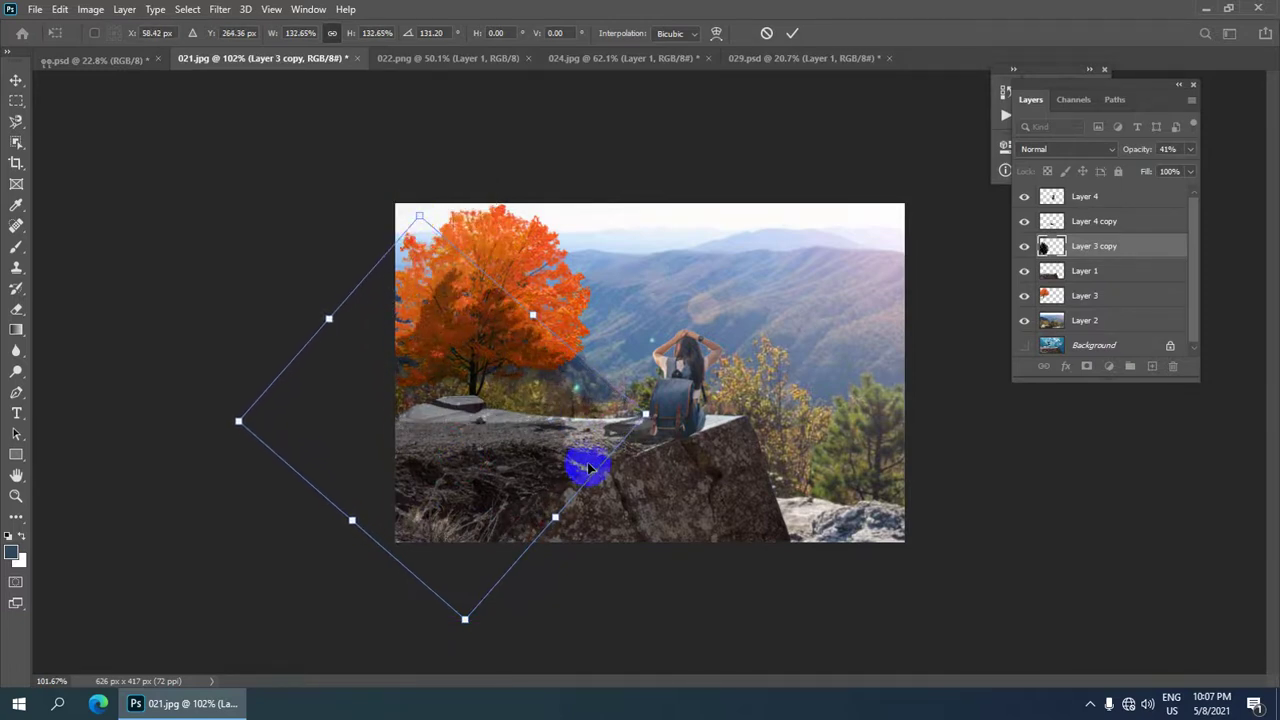
pyautogui.moveTo(583, 451); pyautogui.dragTo(585, 466)
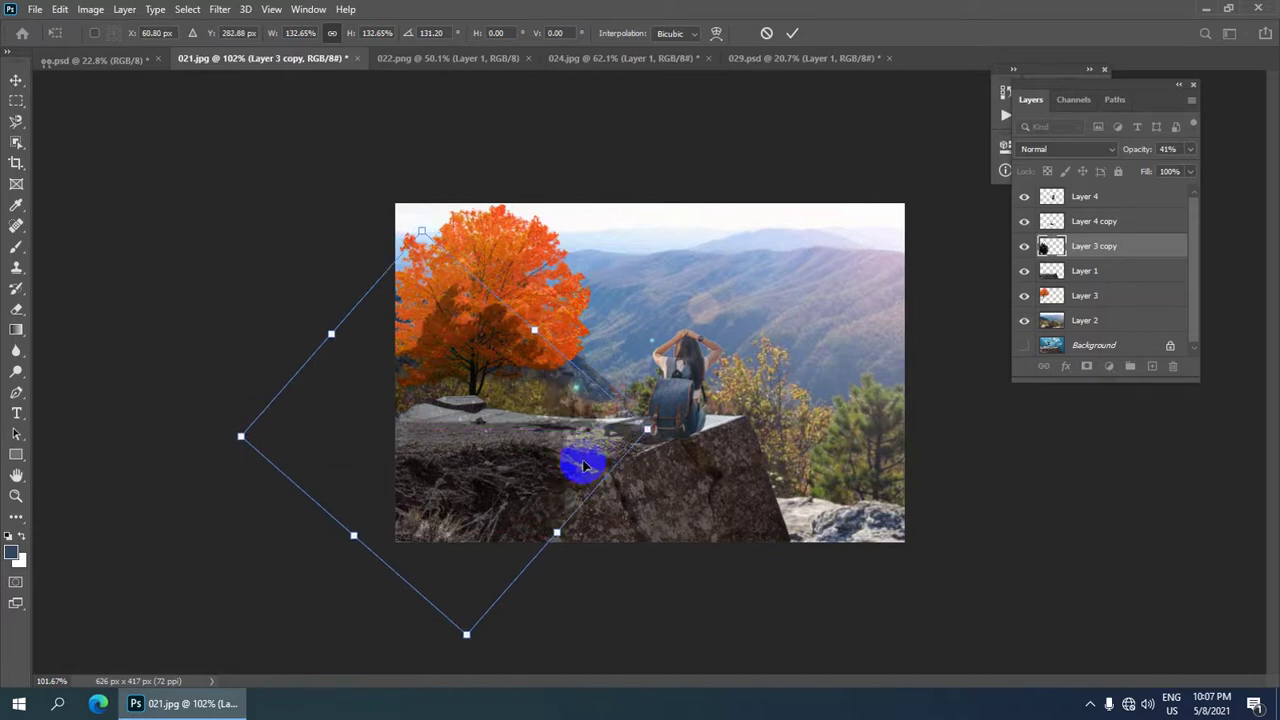
pyautogui.moveTo(651, 429); pyautogui.dragTo(679, 428)
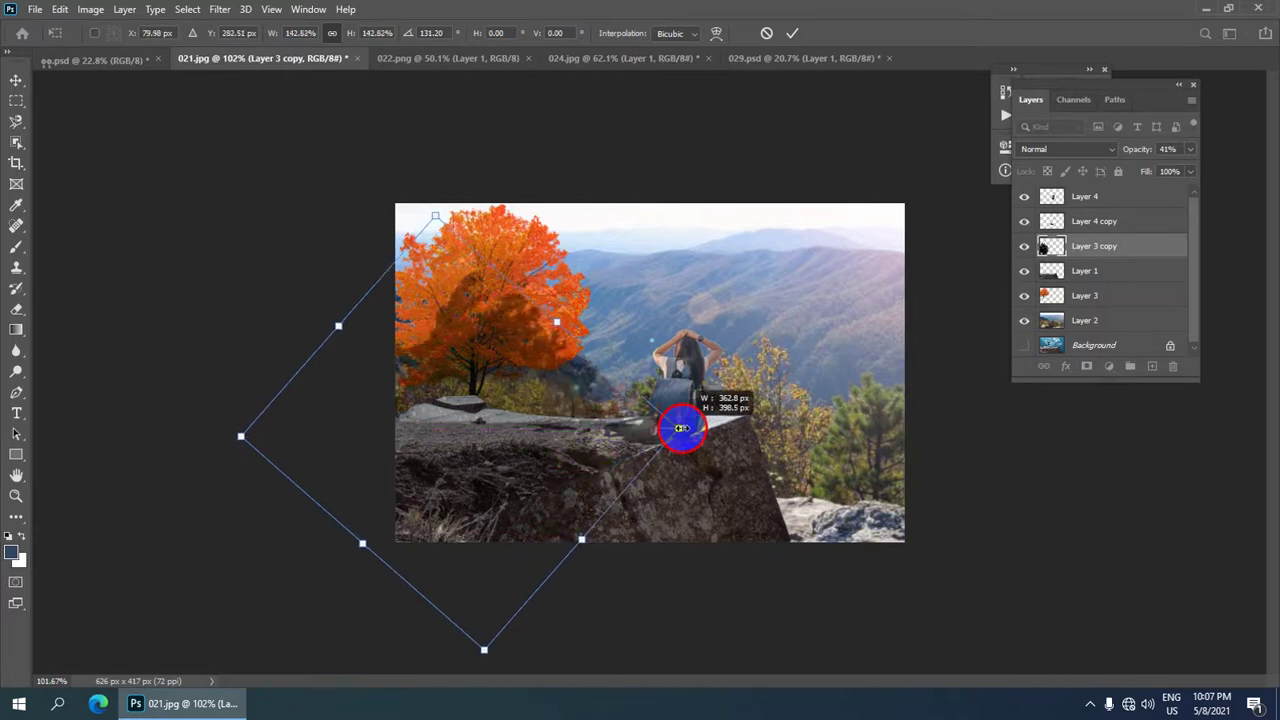
pyautogui.moveTo(521, 385); pyautogui.dragTo(511, 381)
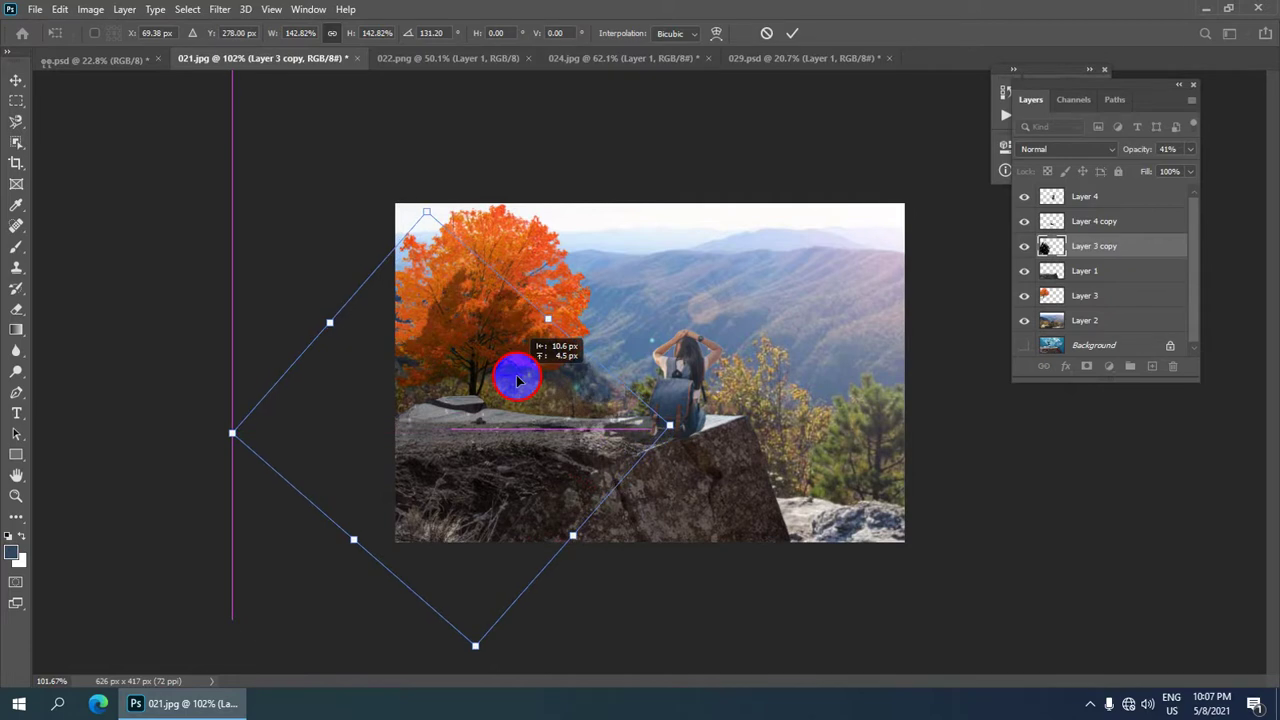
pyautogui.moveTo(427, 210); pyautogui.dragTo(427, 232)
pyautogui.scroll(2, 526, 386)
pyautogui.scroll(-1, 617, 345)
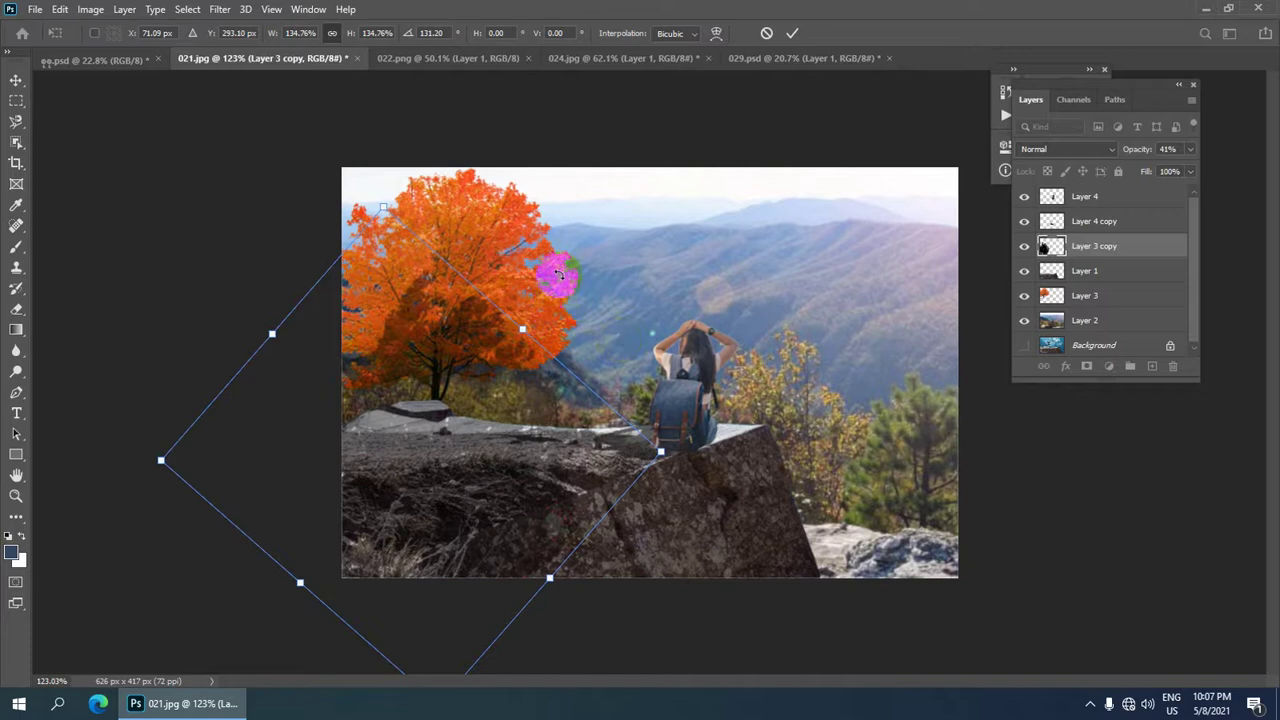
# - Commit the shadow, then scale Layer 3's orange tree to 111.88% and shift it left and down
pyautogui.click(792, 35)
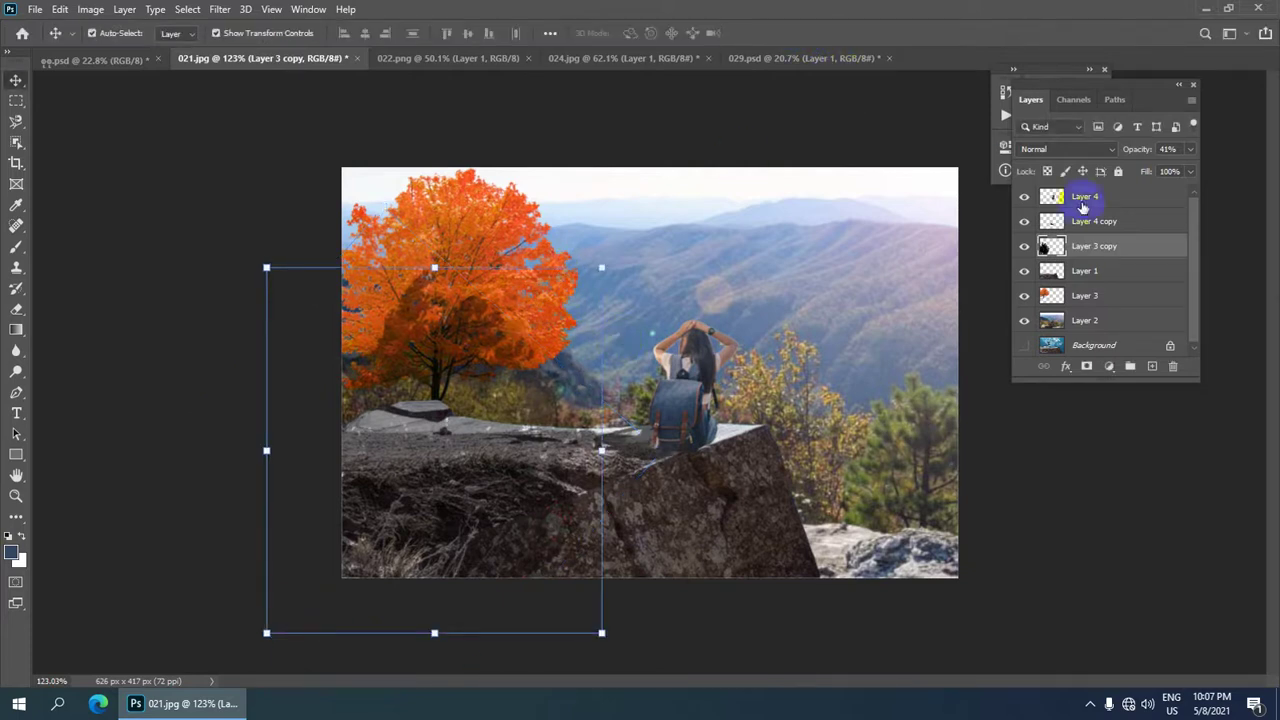
pyautogui.click(1082, 297)
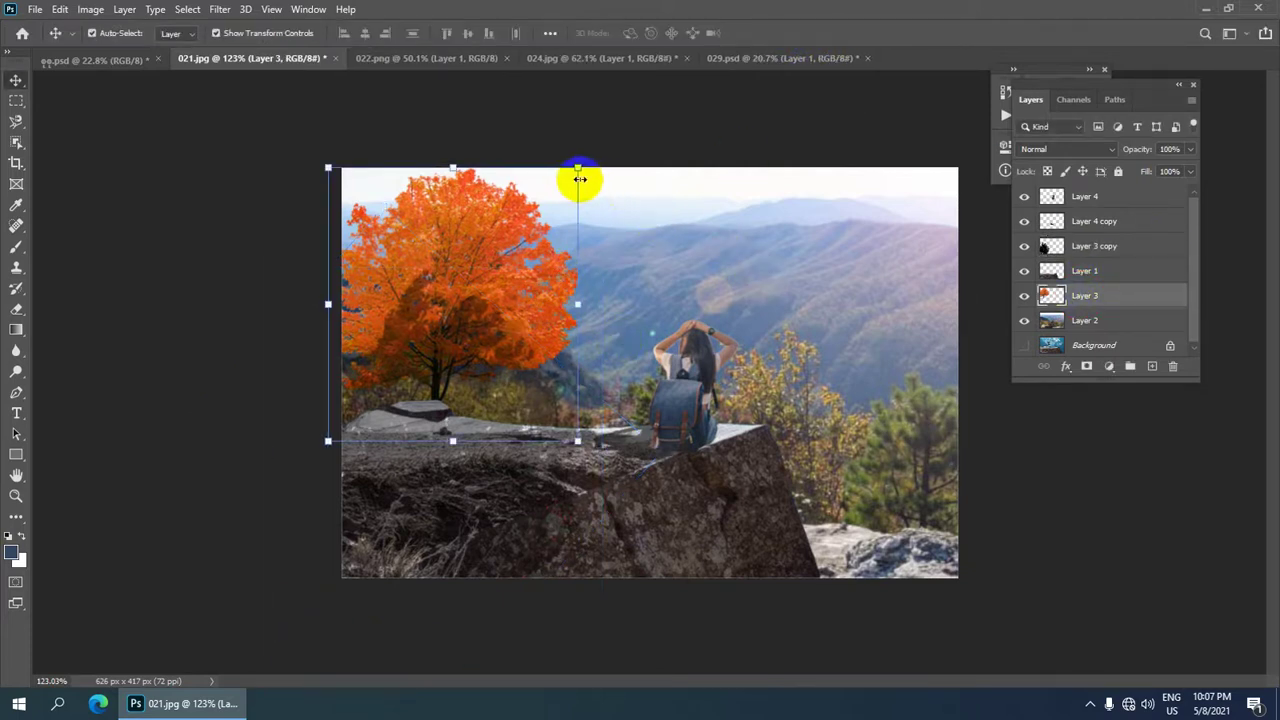
pyautogui.moveTo(578, 167); pyautogui.dragTo(607, 134)
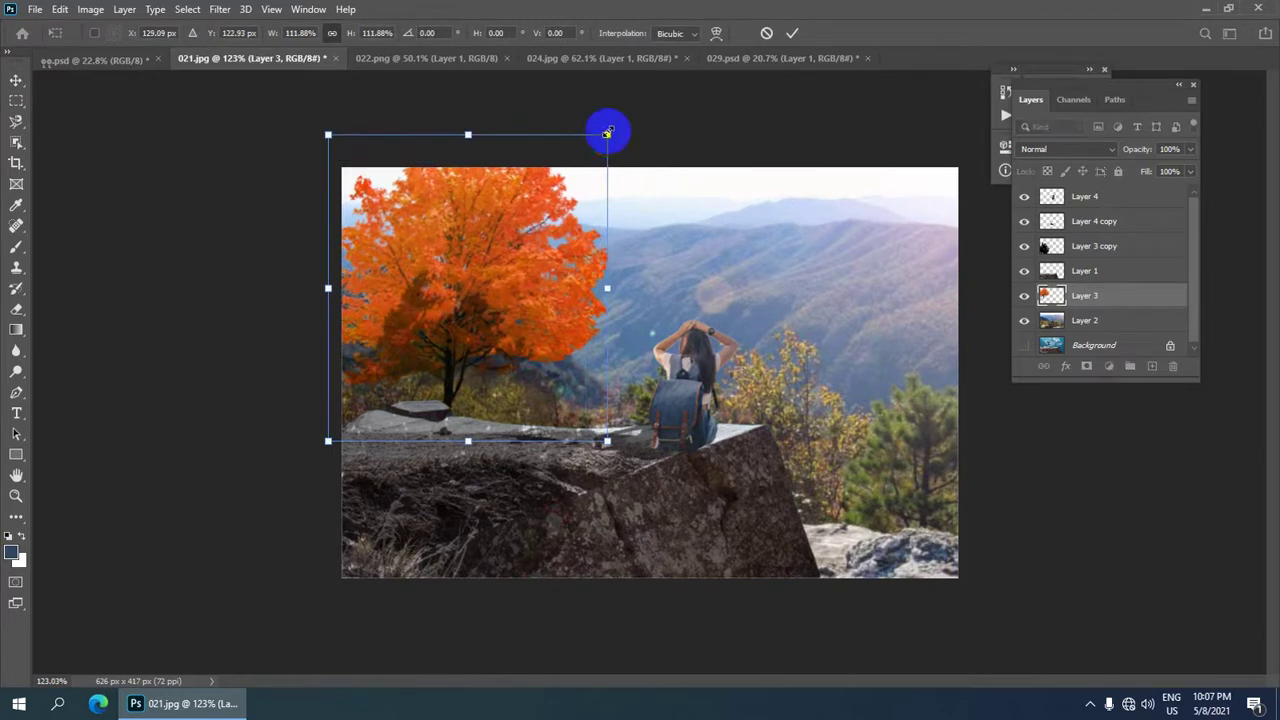
pyautogui.moveTo(551, 282); pyautogui.dragTo(536, 323)
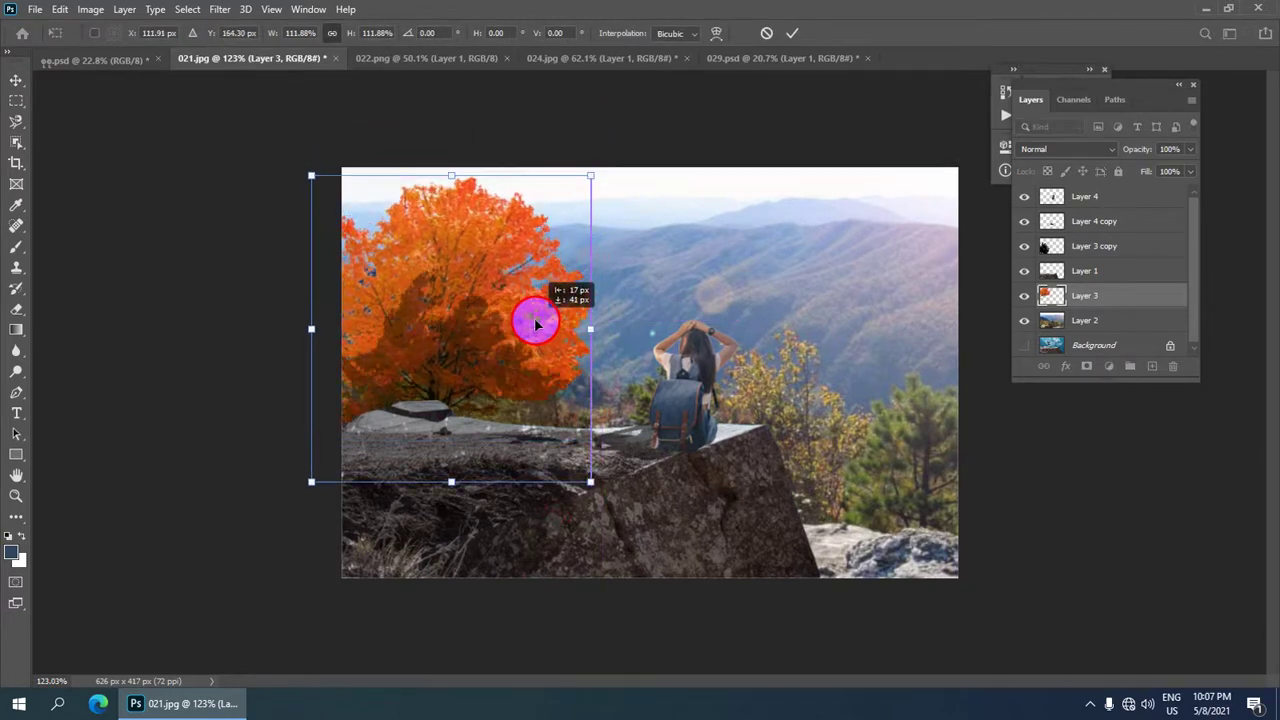
pyautogui.scroll(-2, 536, 323)
pyautogui.scroll(-2, 534, 329)
pyautogui.scroll(-1, 543, 303)
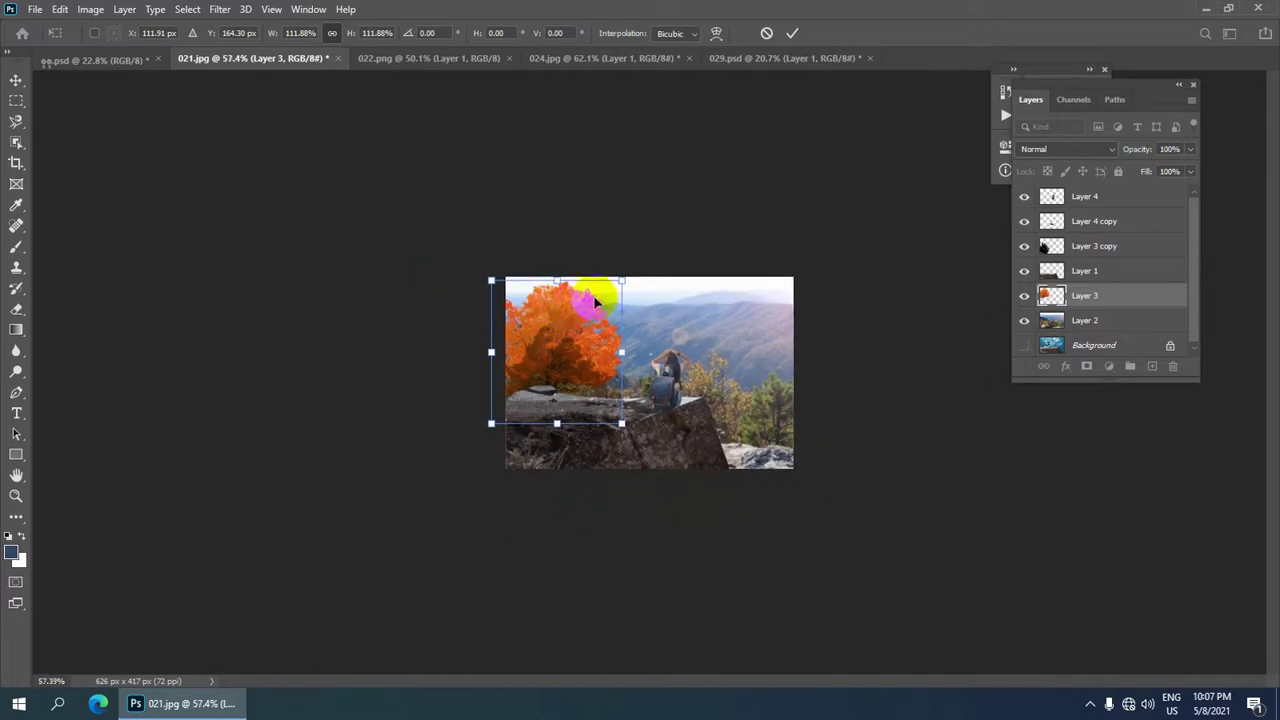
pyautogui.click(792, 37)
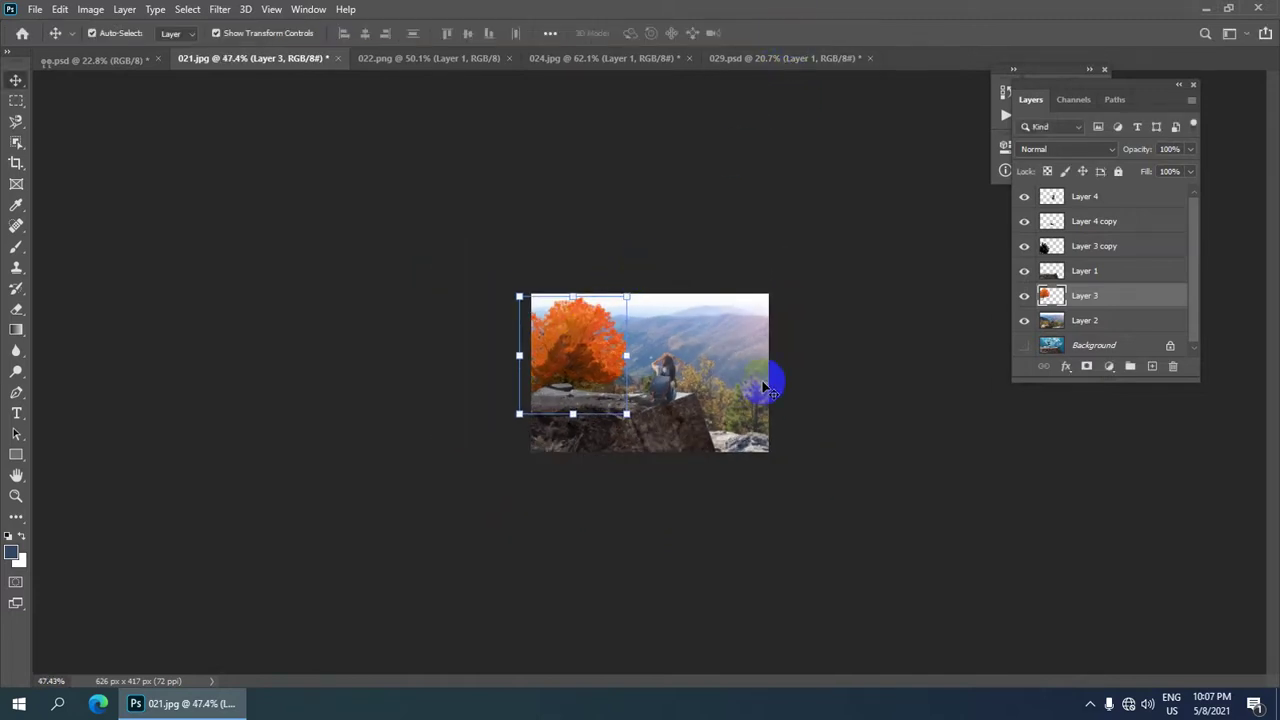
pyautogui.scroll(1, 700, 383)
pyautogui.scroll(1, 596, 356)
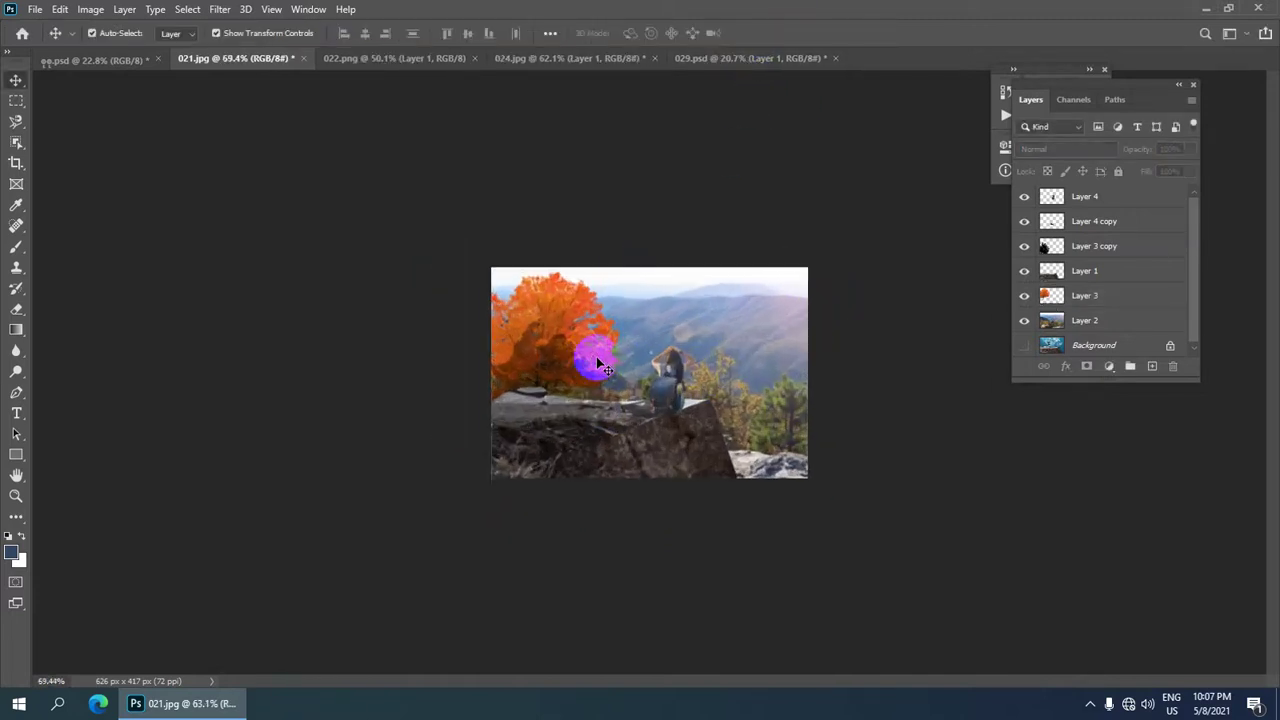
pyautogui.scroll(1, 592, 357)
pyautogui.scroll(2, 649, 372)
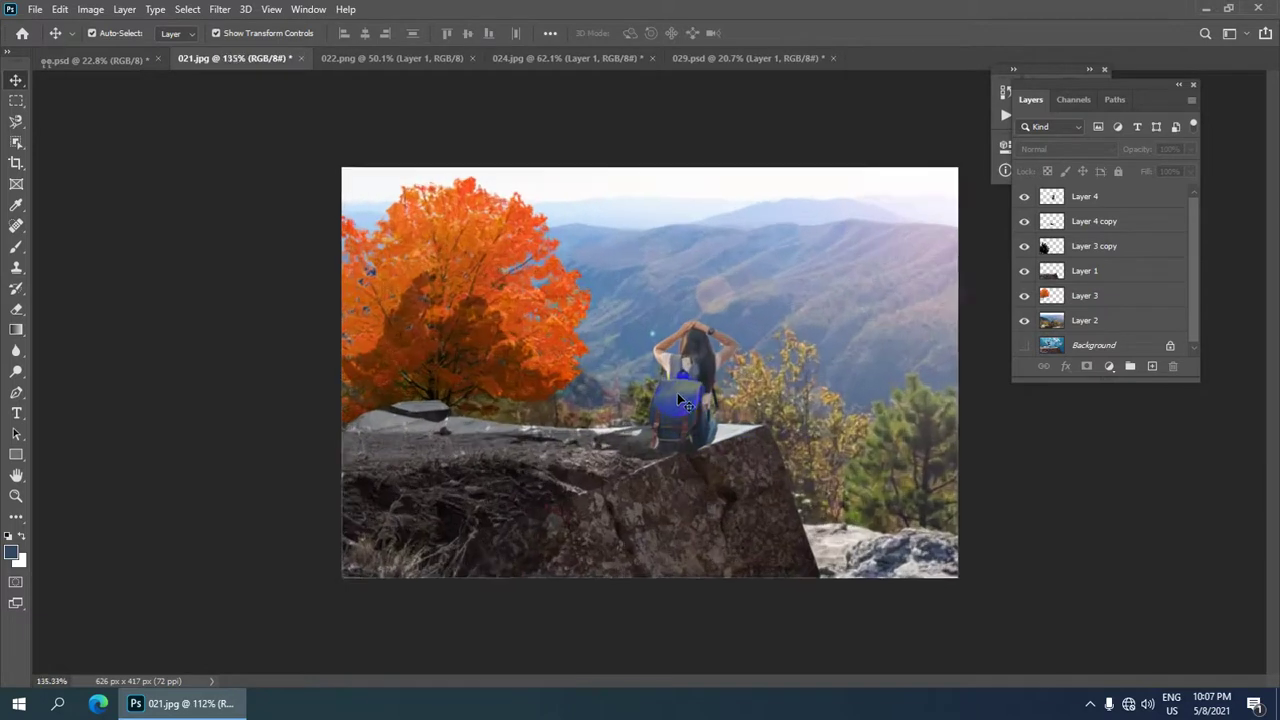
pyautogui.scroll(1, 649, 372)
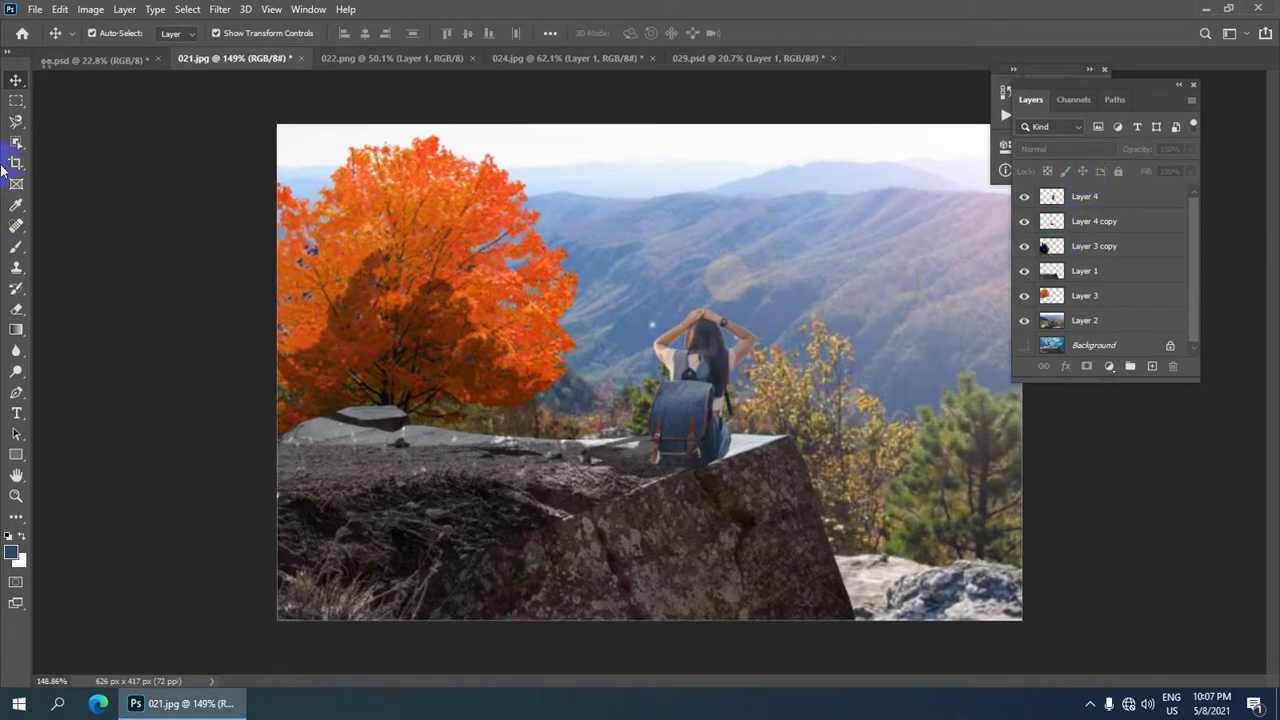
# - Choose a plain Brush with black (000000) foreground at 53% opacity and 53% flow
pyautogui.click(20, 250)
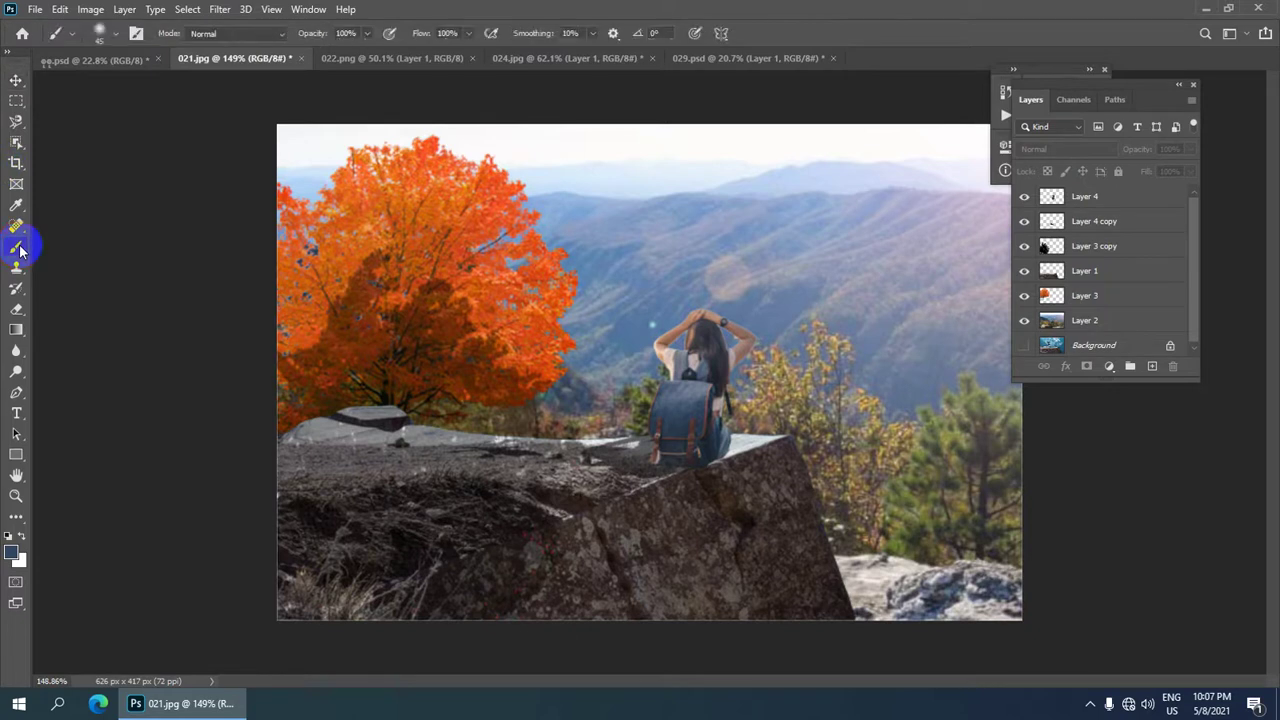
pyautogui.click(63, 249)
pyautogui.click(22, 563)
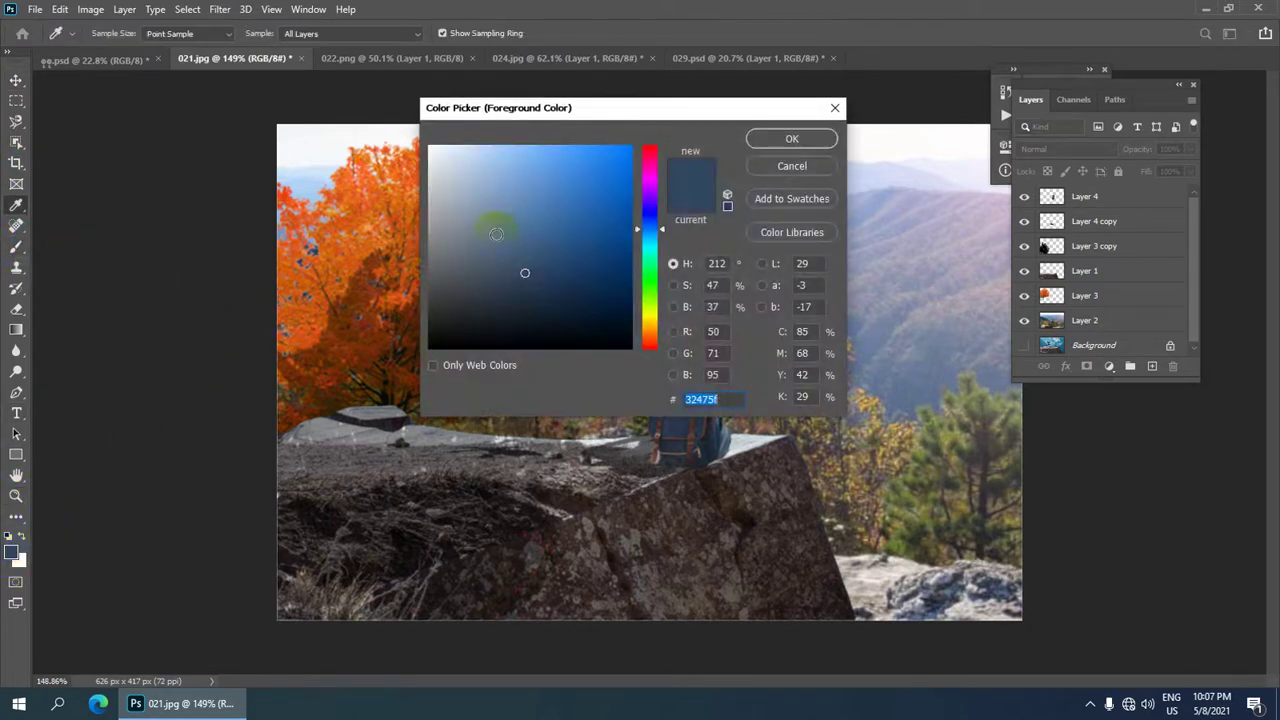
pyautogui.click(430, 348)
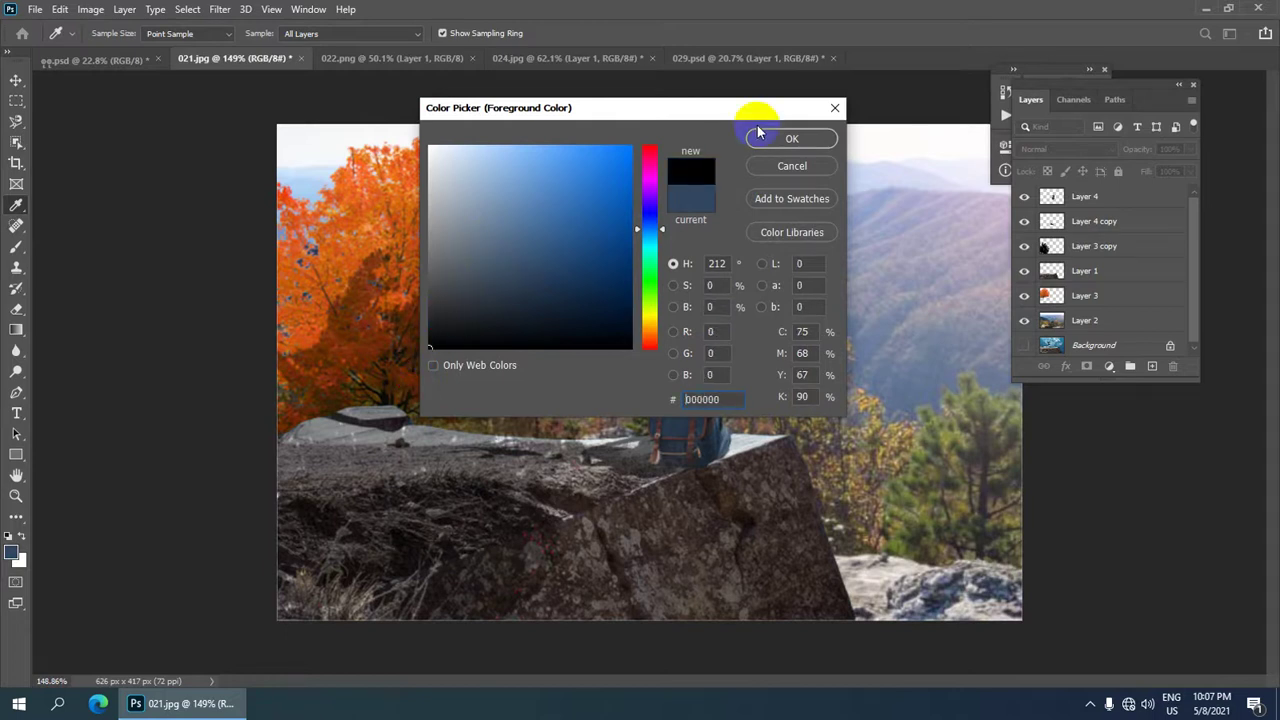
pyautogui.click(790, 139)
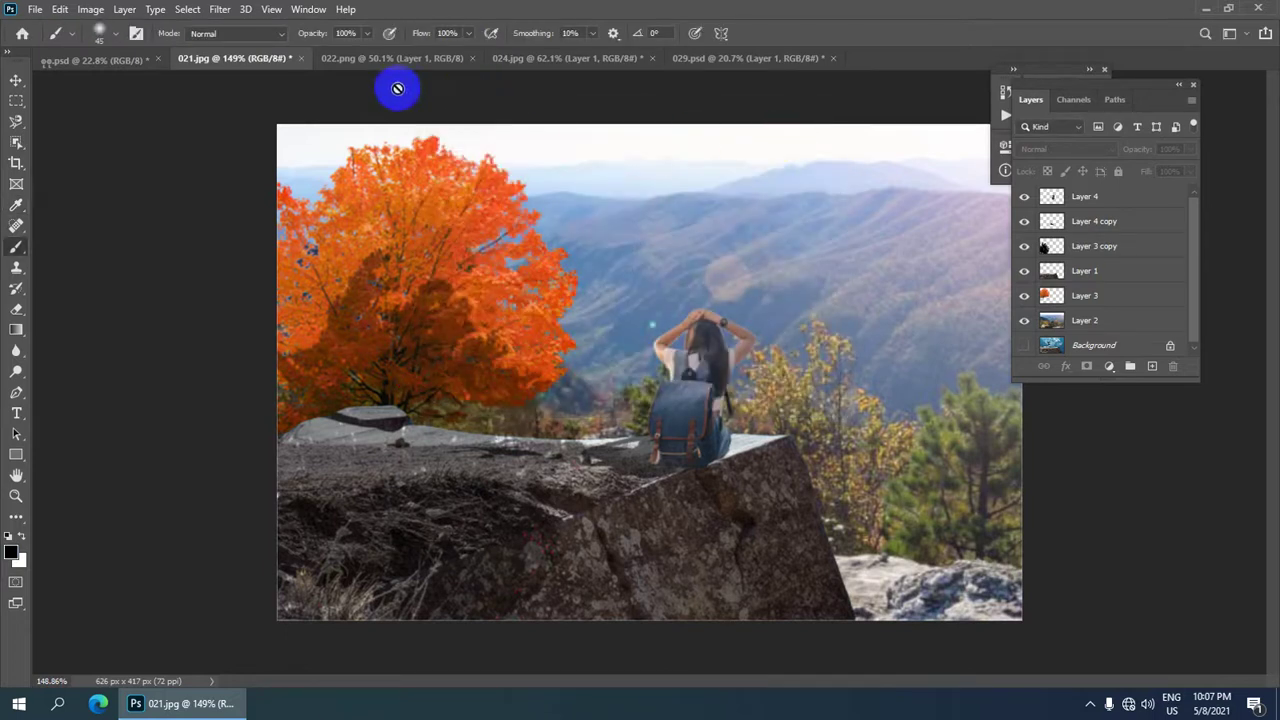
pyautogui.scroll(1, 260, 36)
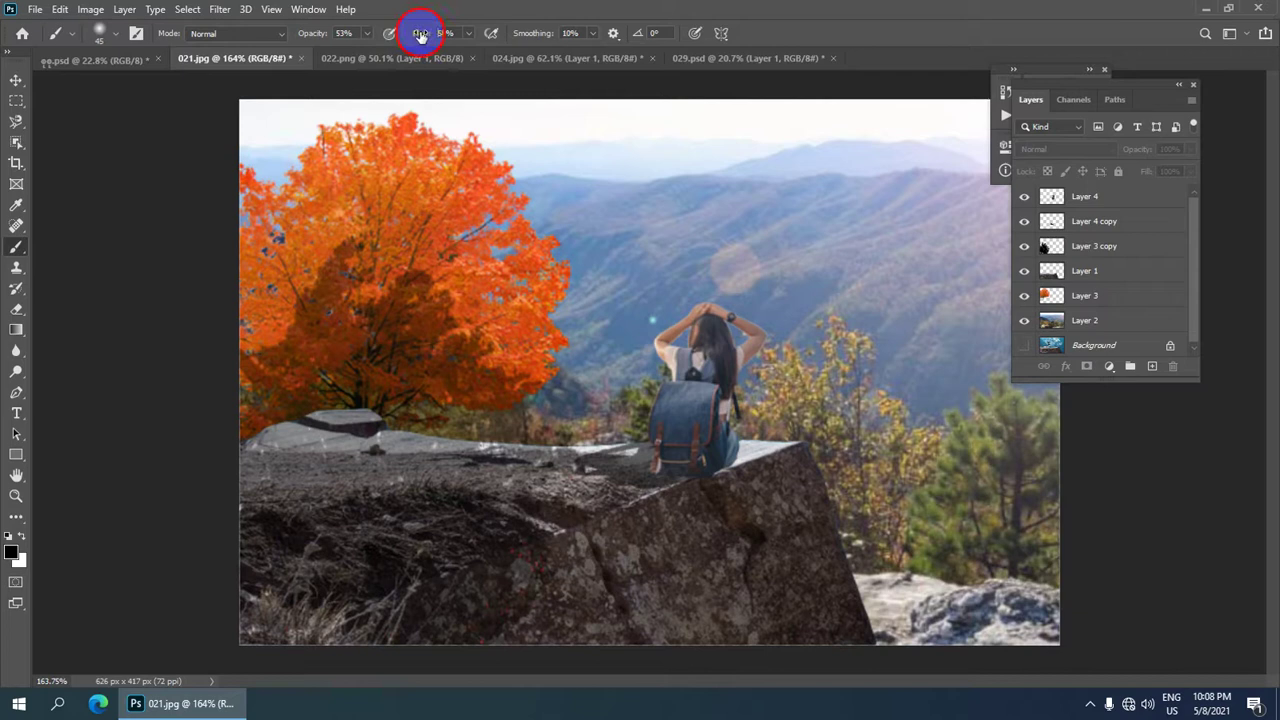
pyautogui.scroll(-3, 500, 240)
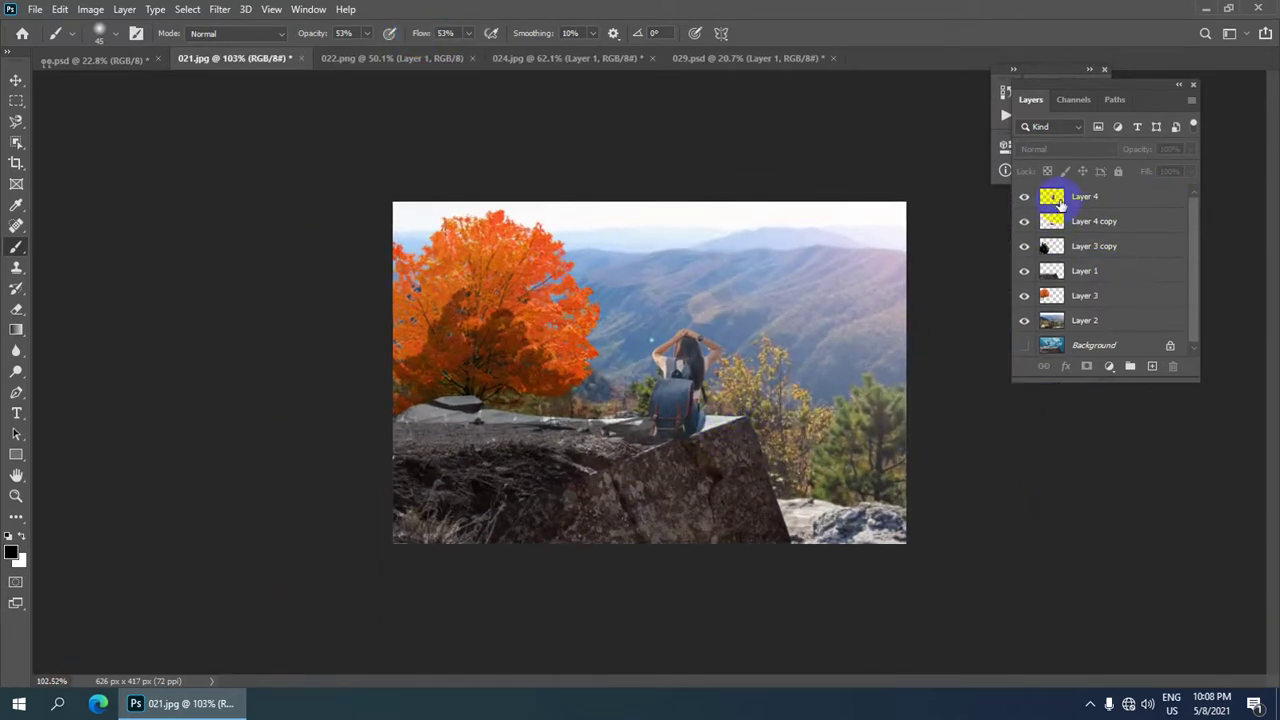
# - Target Layer 4, zoom in on the girl's backpack, and make the brush smaller
pyautogui.click(1062, 198)
pyautogui.scroll(1, 711, 448)
pyautogui.scroll(2, 671, 423)
pyautogui.scroll(1, 777, 377)
pyautogui.moveTo(588, 233); pyautogui.dragTo(800, 410)
pyautogui.scroll(-1, 745, 425)
pyautogui.scroll(1, 750, 428)
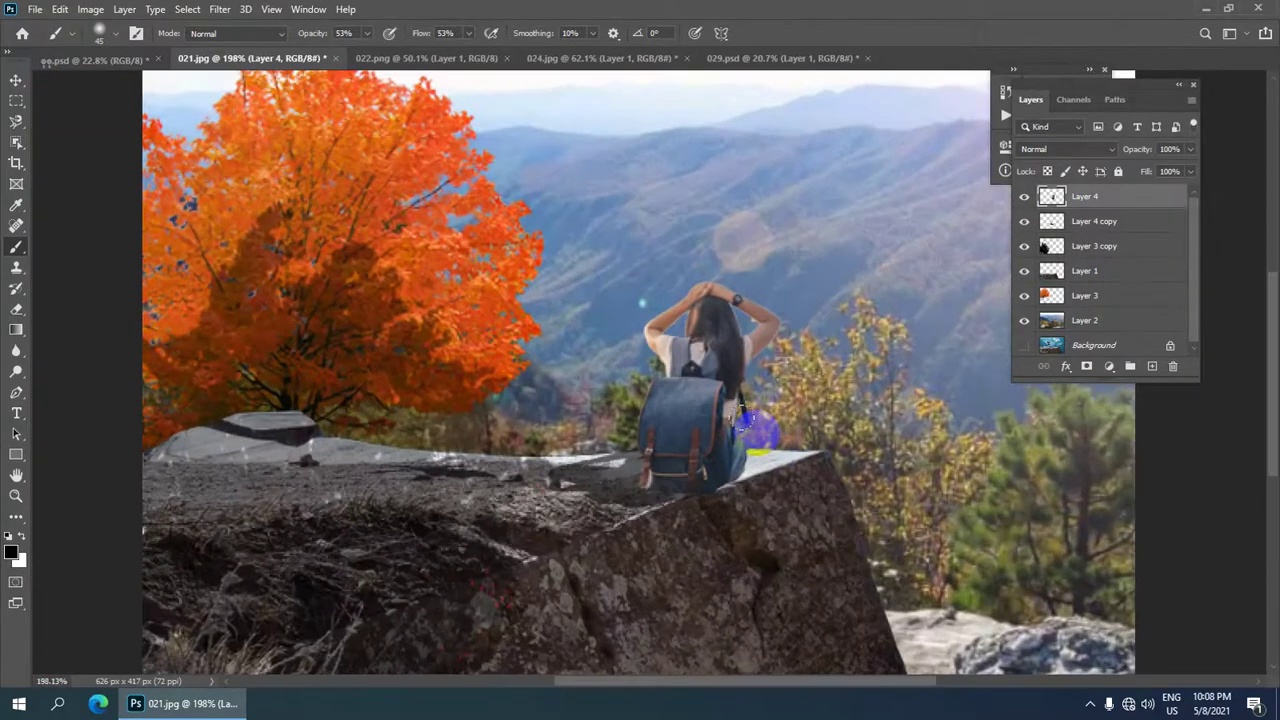
pyautogui.scroll(1, 735, 422)
pyautogui.press('[')
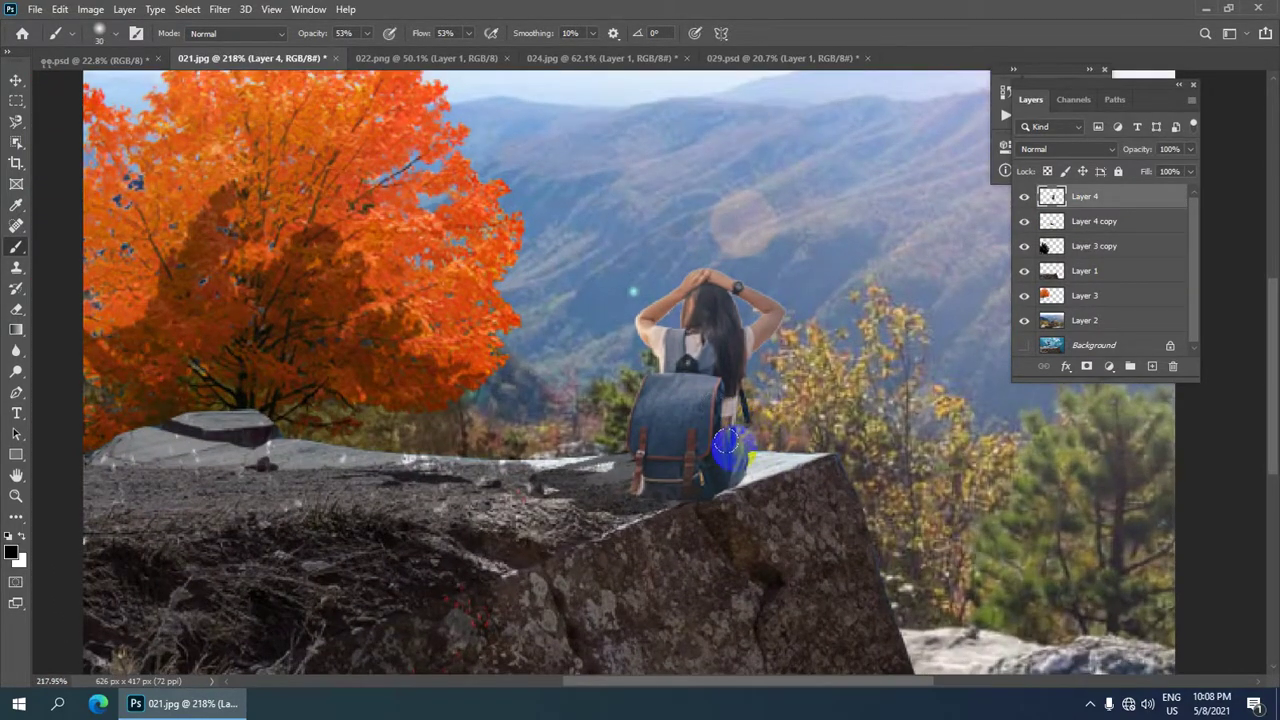
pyautogui.scroll(-1, 750, 468)
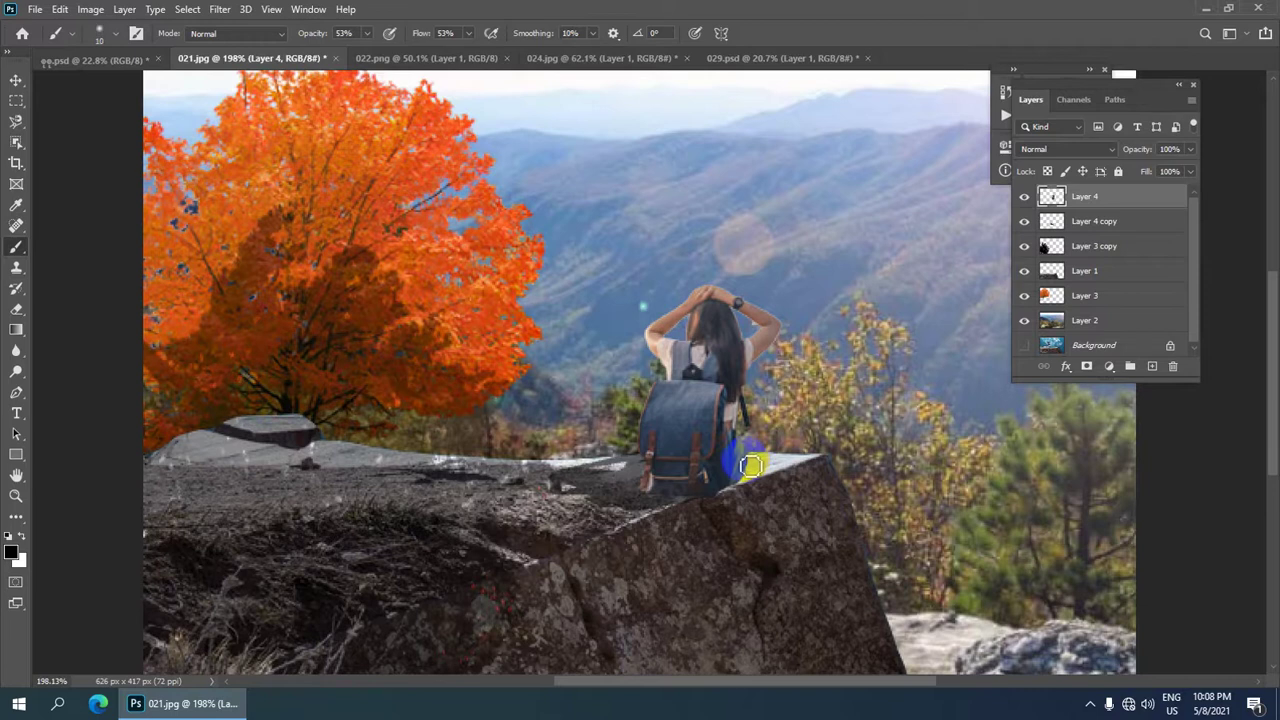
pyautogui.scroll(1, 751, 466)
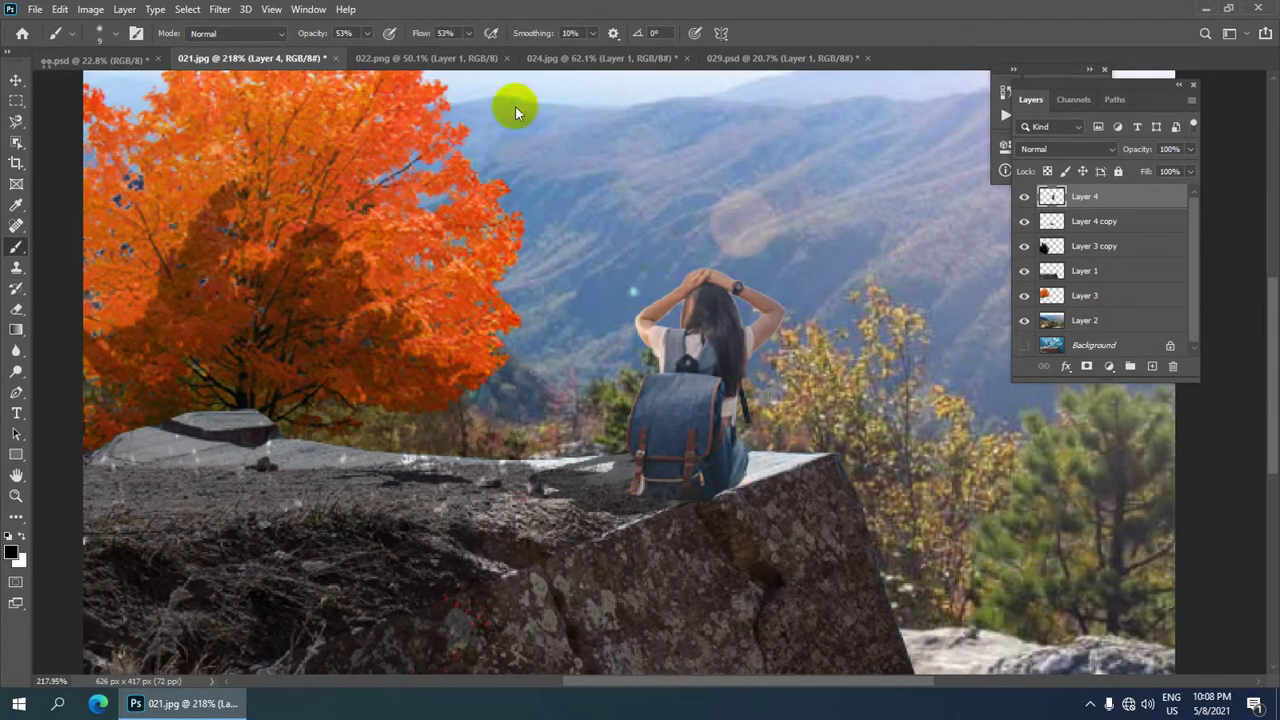
pyautogui.click(345, 33)
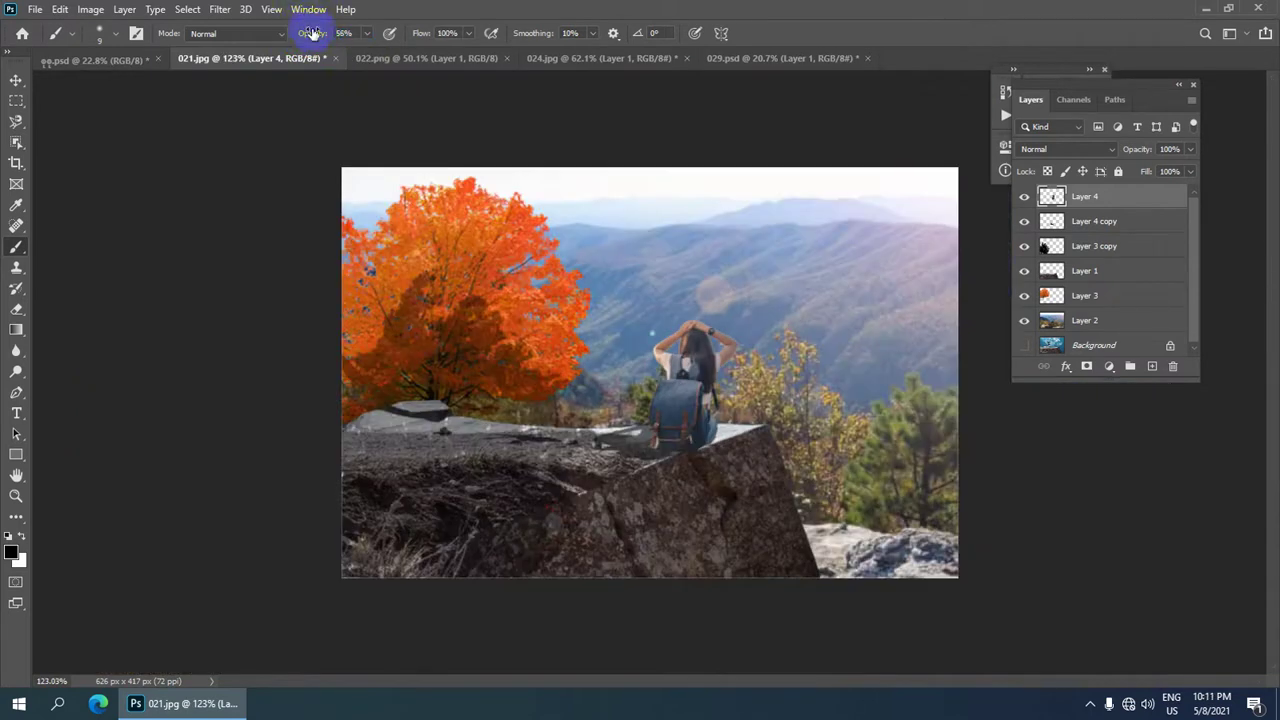
# - Set the brush opacity and flow to 20% and zoom in on the backpack
pyautogui.click(352, 33)
pyautogui.write('20')
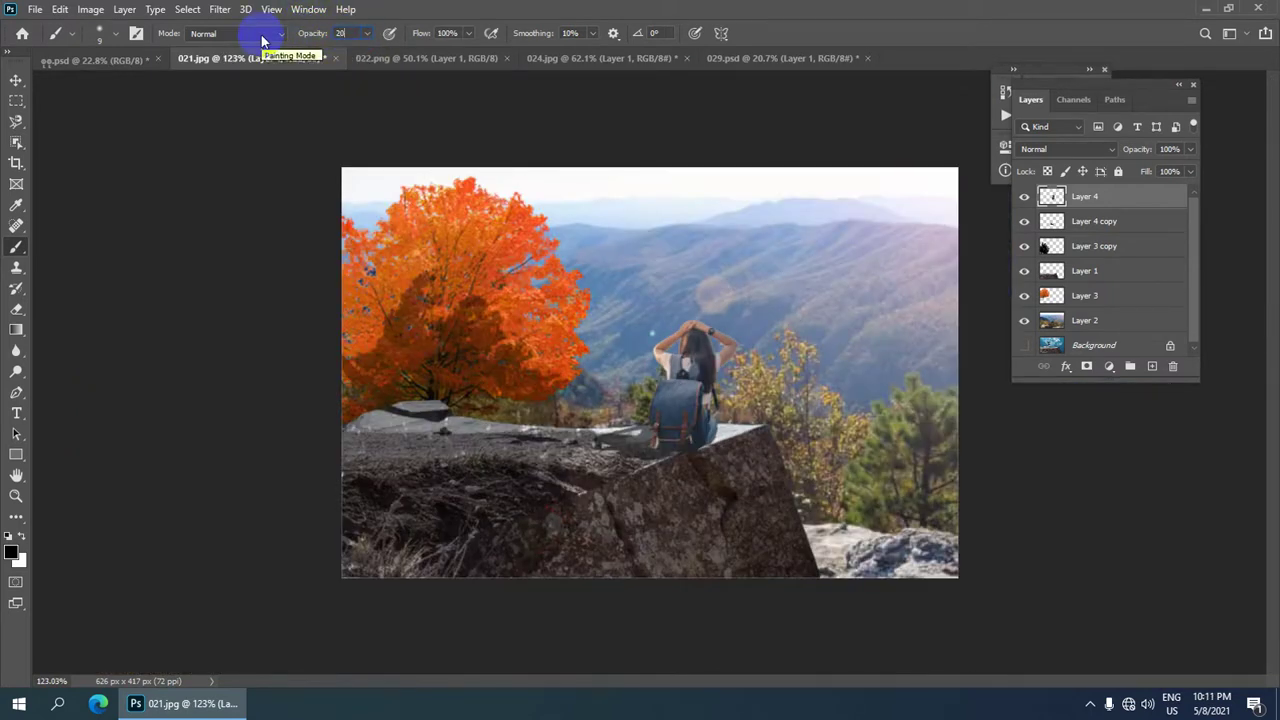
pyautogui.press('Return')
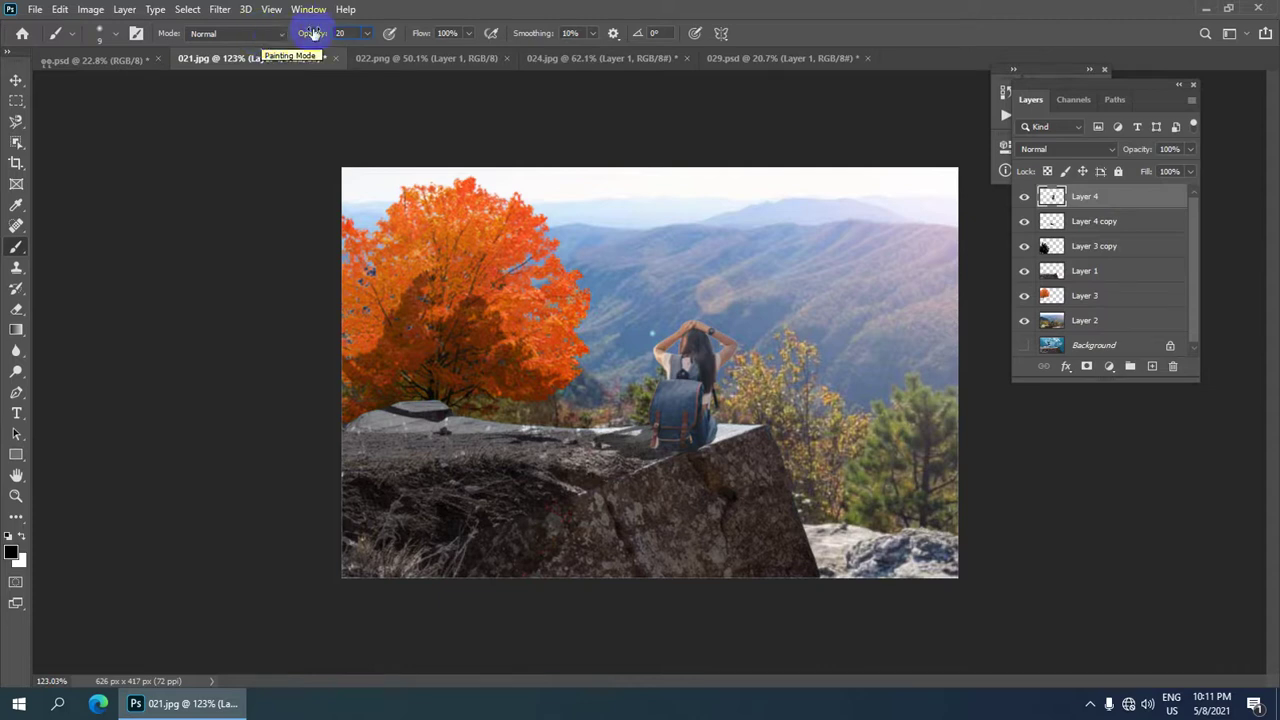
pyautogui.click(458, 33)
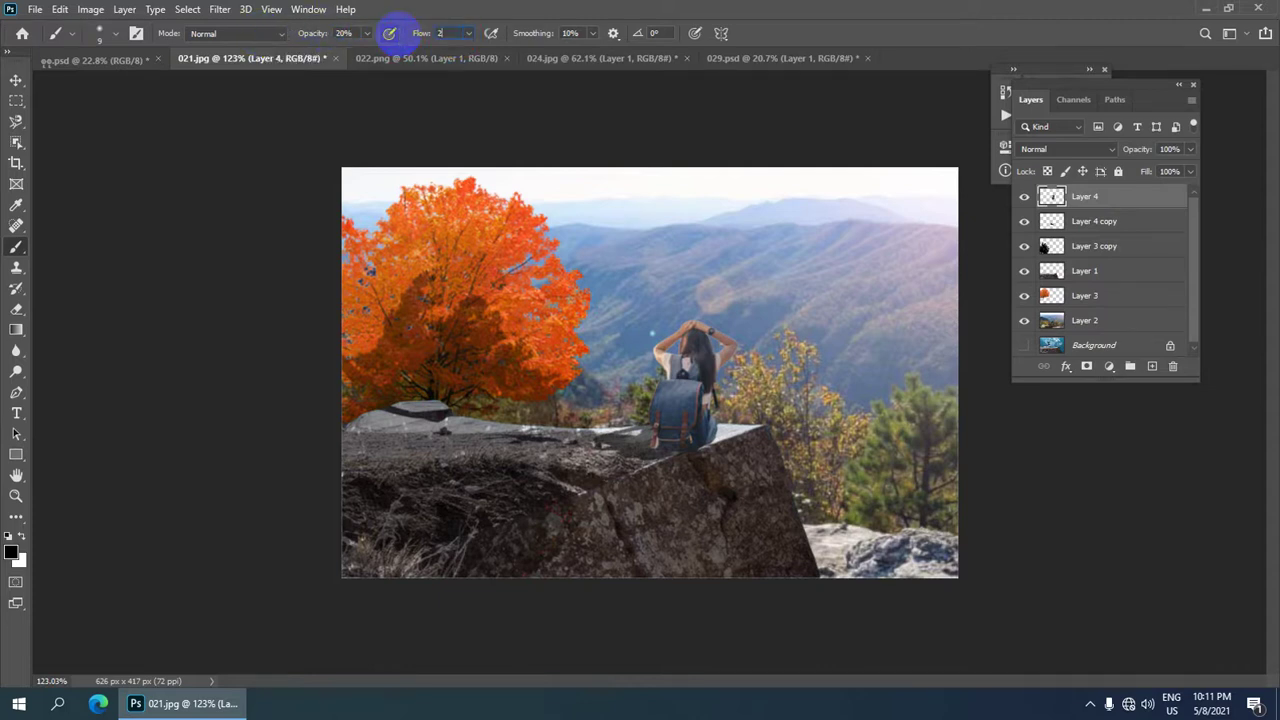
pyautogui.moveTo(640, 294)
pyautogui.mouseDown()
pyautogui.moveTo(808, 380)
pyautogui.moveTo(697, 302)
pyautogui.moveTo(751, 465)
pyautogui.mouseUp()
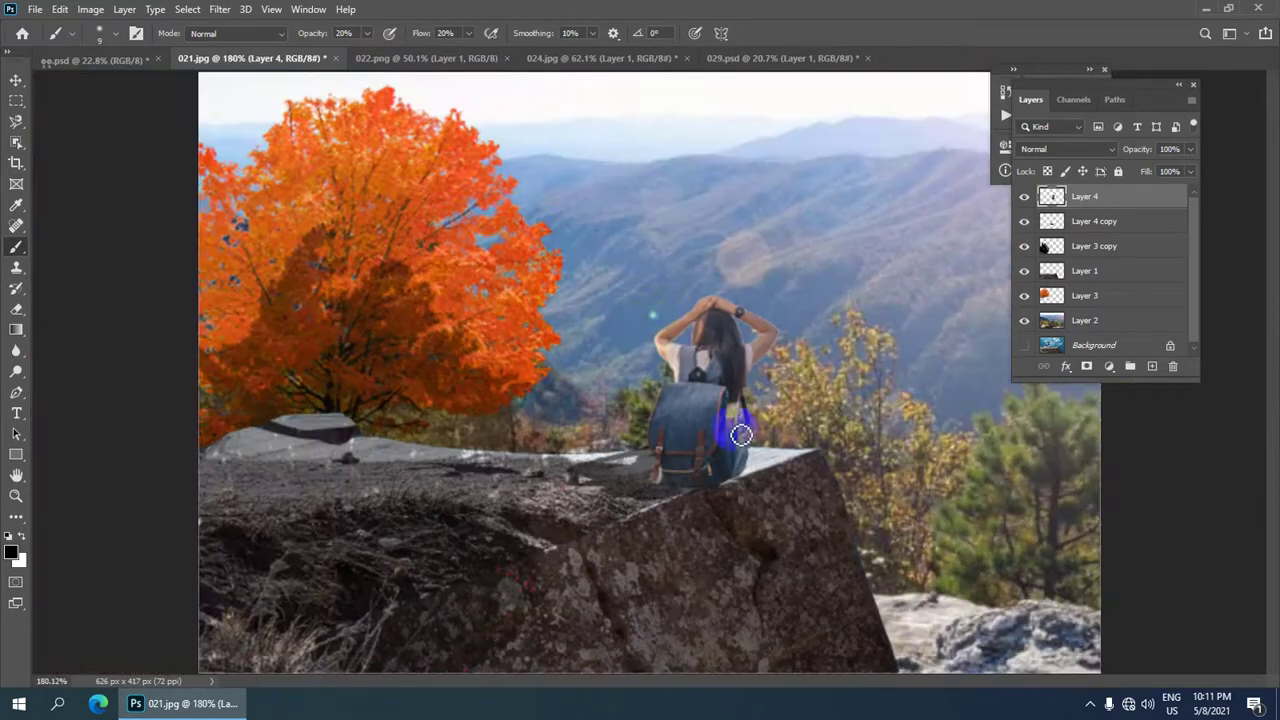
# - Paint soft shadow along the backpack's right edge and the adjoining rock edge
pyautogui.click(757, 457)
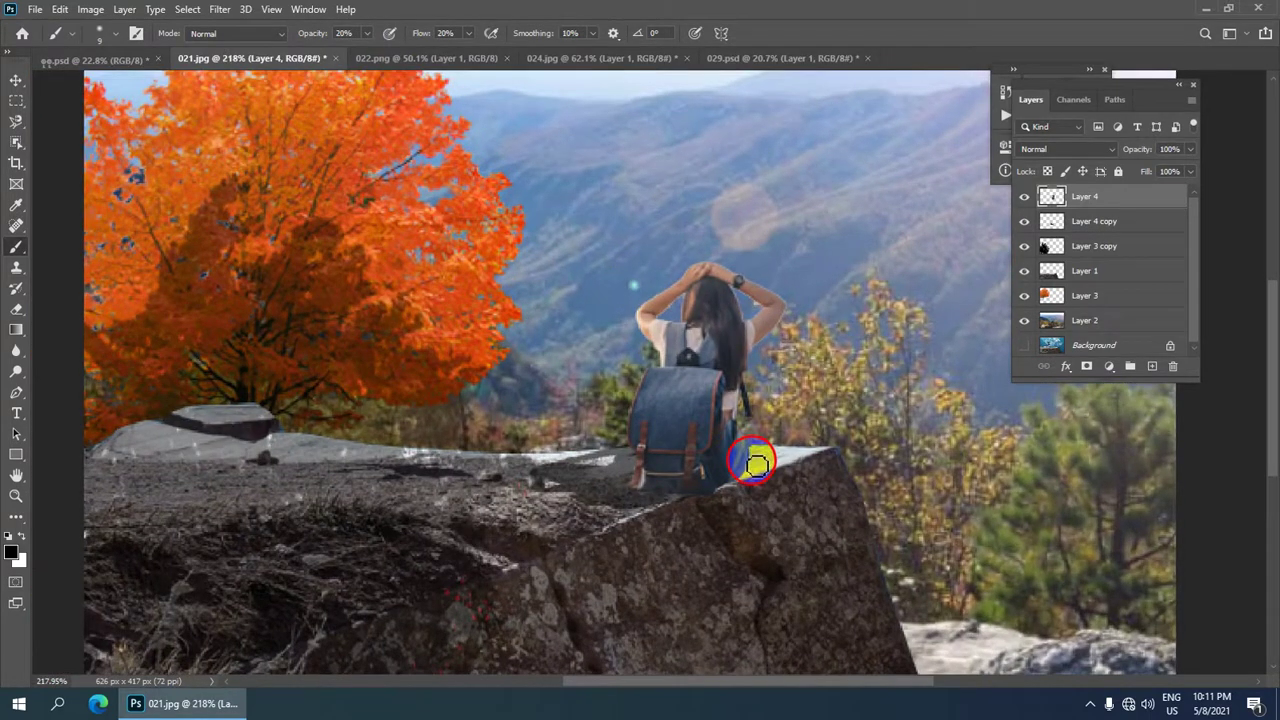
pyautogui.click(757, 459)
pyautogui.moveTo(758, 459)
pyautogui.mouseDown()
pyautogui.moveTo(706, 491)
pyautogui.moveTo(753, 479)
pyautogui.moveTo(723, 494)
pyautogui.moveTo(646, 489)
pyautogui.moveTo(708, 500)
pyautogui.moveTo(753, 458)
pyautogui.mouseUp()
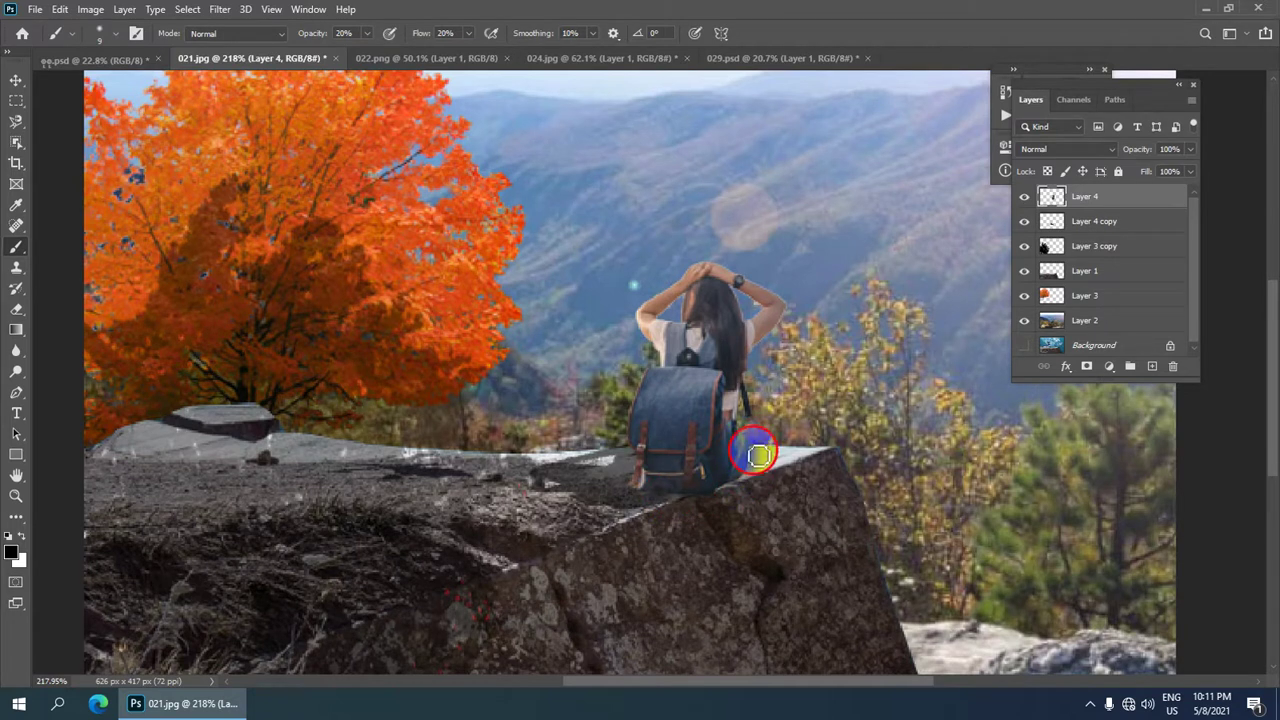
pyautogui.scroll(-3, 760, 470)
pyautogui.scroll(-2, 766, 437)
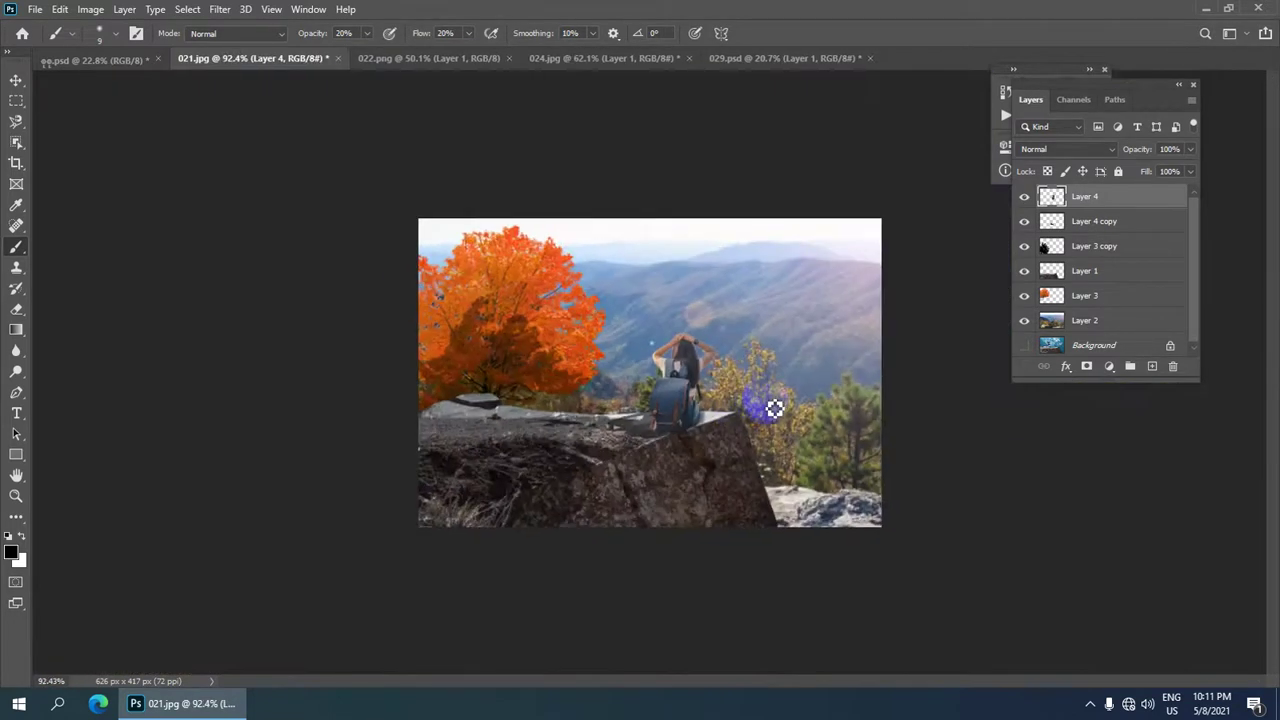
pyautogui.moveTo(776, 430)
pyautogui.mouseDown()
pyautogui.moveTo(697, 449)
pyautogui.moveTo(758, 437)
pyautogui.mouseUp()
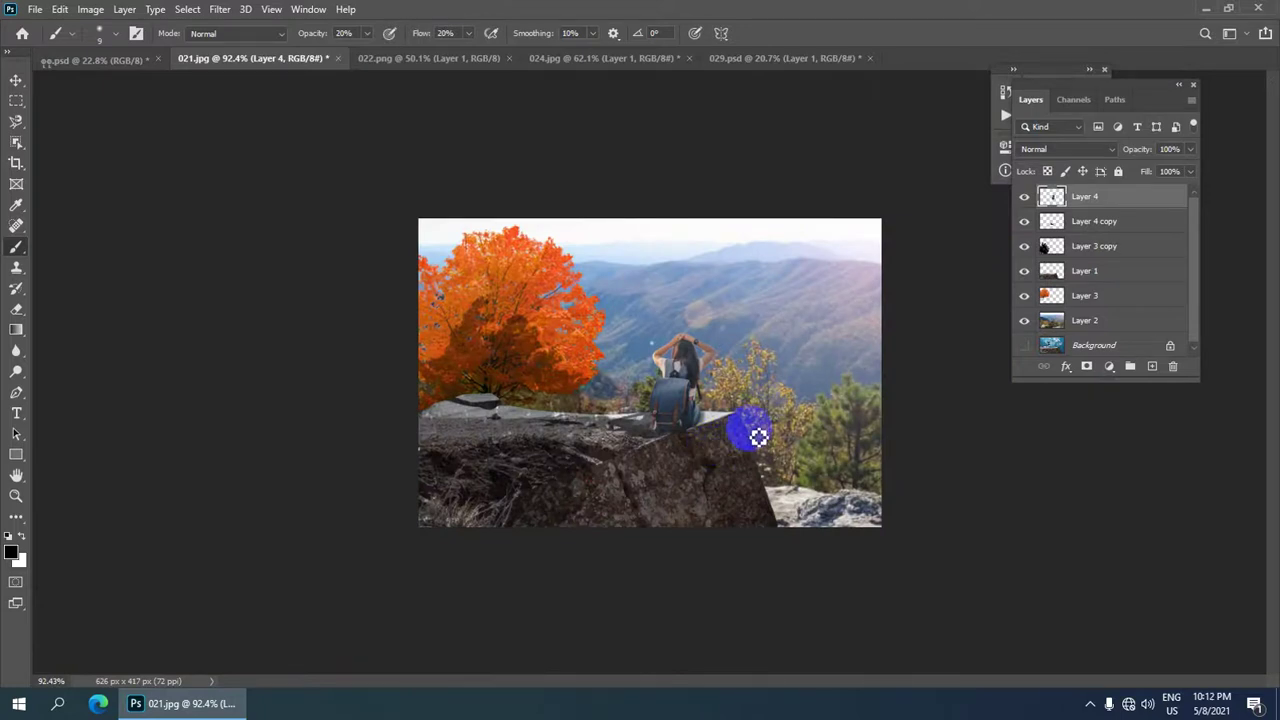
pyautogui.scroll(1, 758, 437)
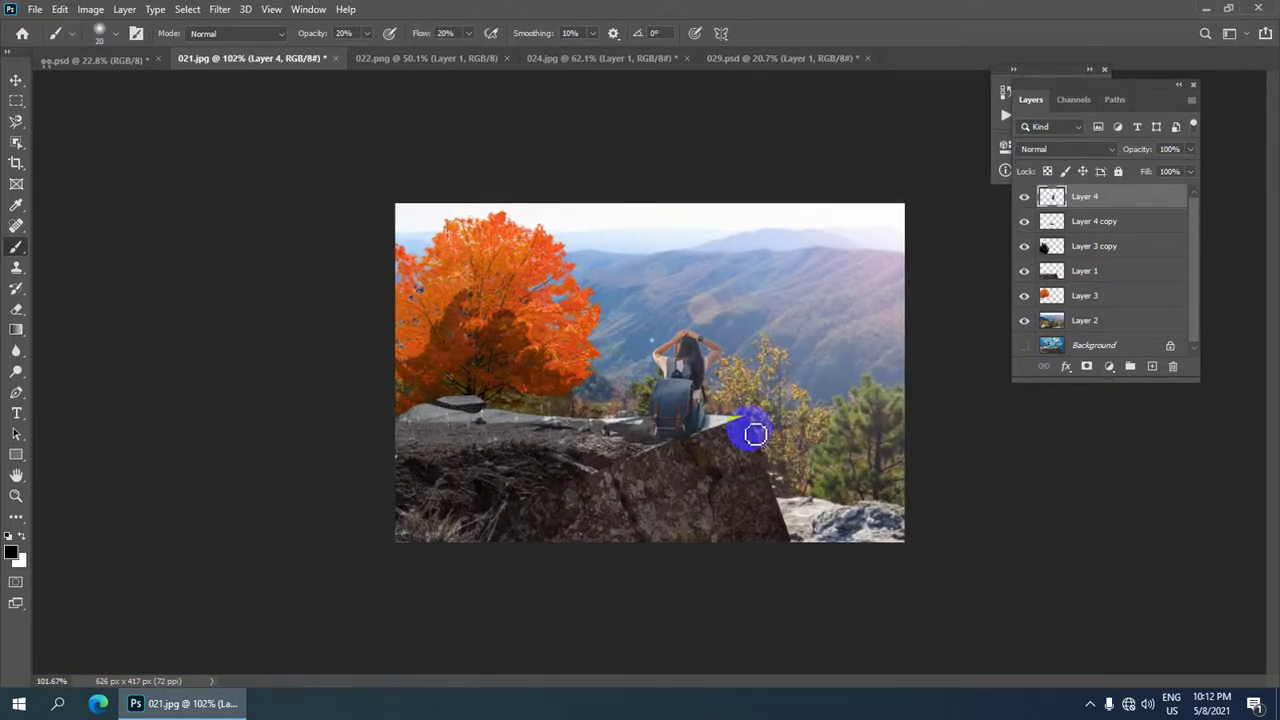
# - Darken the rock's right edge and top edge with shadow
pyautogui.moveTo(755, 432)
pyautogui.mouseDown()
pyautogui.moveTo(771, 509)
pyautogui.moveTo(793, 533)
pyautogui.moveTo(766, 463)
pyautogui.moveTo(786, 551)
pyautogui.mouseUp()
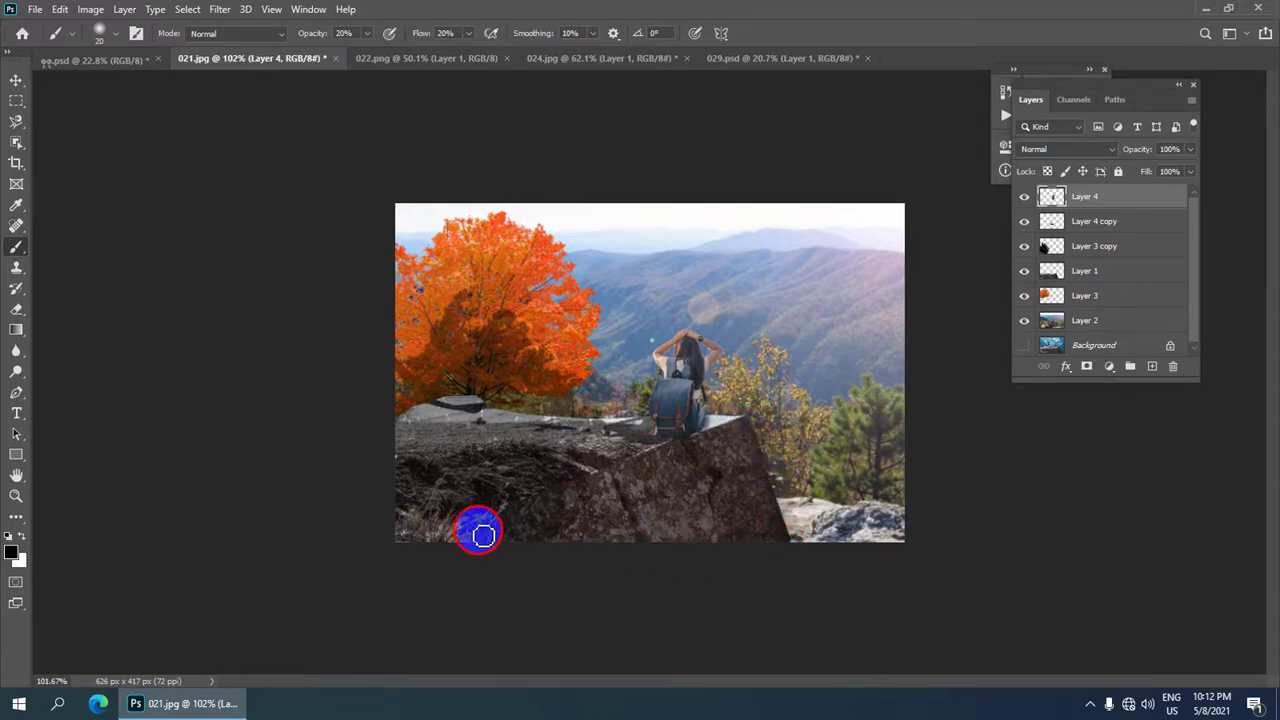
pyautogui.click(732, 413)
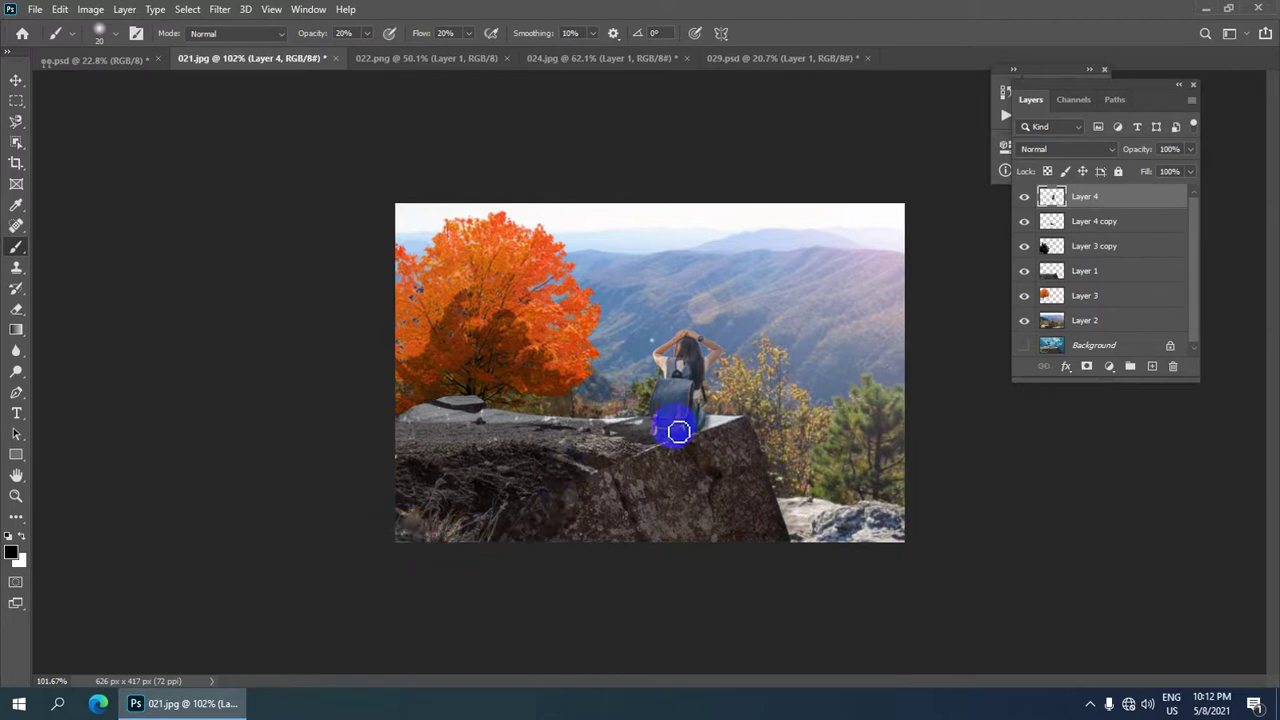
pyautogui.keyDown('alt'); pyautogui.scroll(1, 674, 428); pyautogui.keyUp('alt')
pyautogui.moveTo(674, 428); pyautogui.dragTo(720, 428)
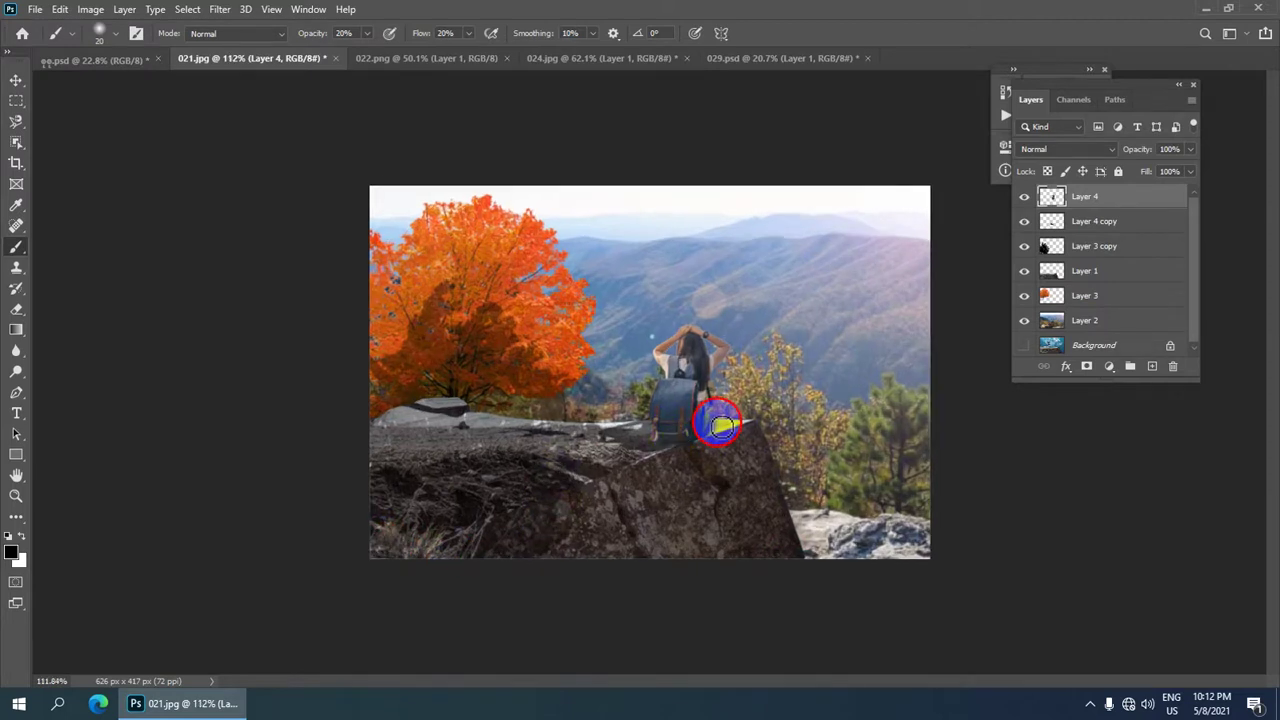
pyautogui.keyDown('alt'); pyautogui.scroll(-2, 716, 415); pyautogui.keyUp('alt')
pyautogui.keyDown('alt'); pyautogui.scroll(-4, 708, 397); pyautogui.keyUp('alt')
pyautogui.keyDown('alt'); pyautogui.scroll(2, 686, 349); pyautogui.keyUp('alt')
pyautogui.keyDown('alt'); pyautogui.scroll(2, 623, 337); pyautogui.keyUp('alt')
# - Deepen the shadow on the tree and beside the girl's head
pyautogui.click(529, 324)
pyautogui.click(688, 350)
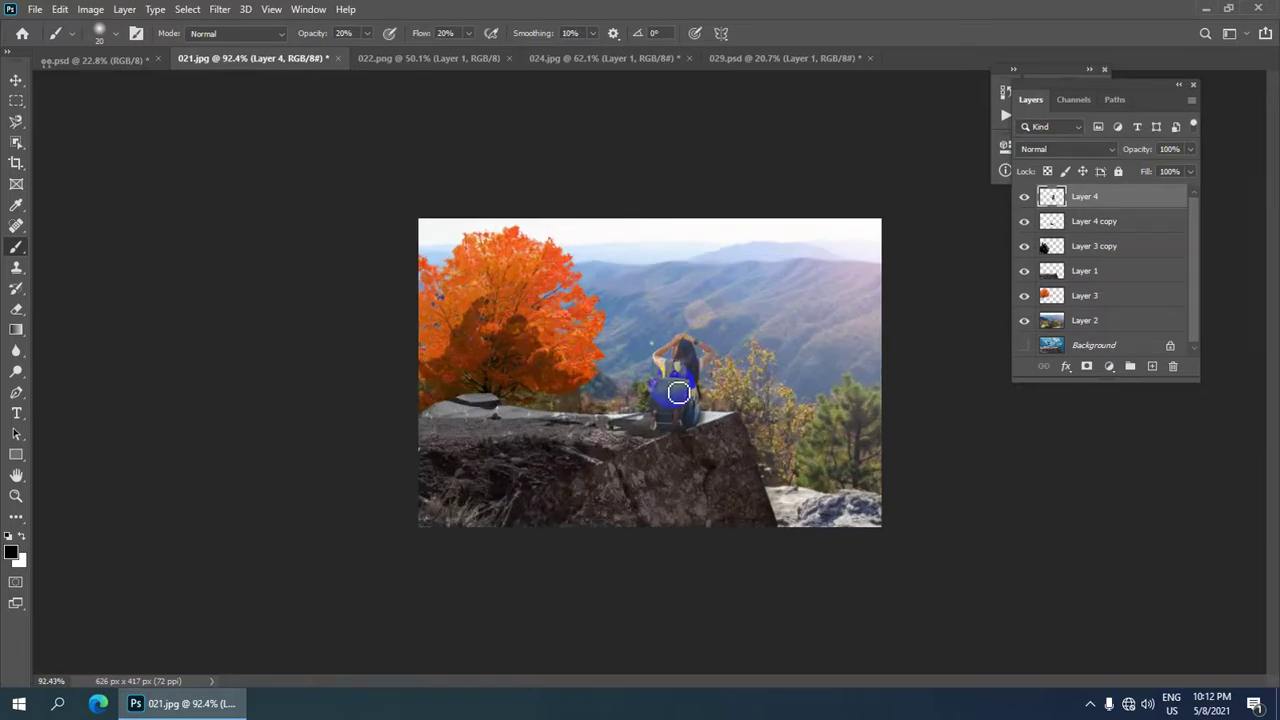
pyautogui.keyDown('alt'); pyautogui.scroll(2, 678, 392); pyautogui.keyUp('alt')
pyautogui.keyDown('alt'); pyautogui.scroll(2, 718, 428); pyautogui.keyUp('alt')
pyautogui.keyDown('alt'); pyautogui.scroll(1, 722, 432); pyautogui.keyUp('alt')
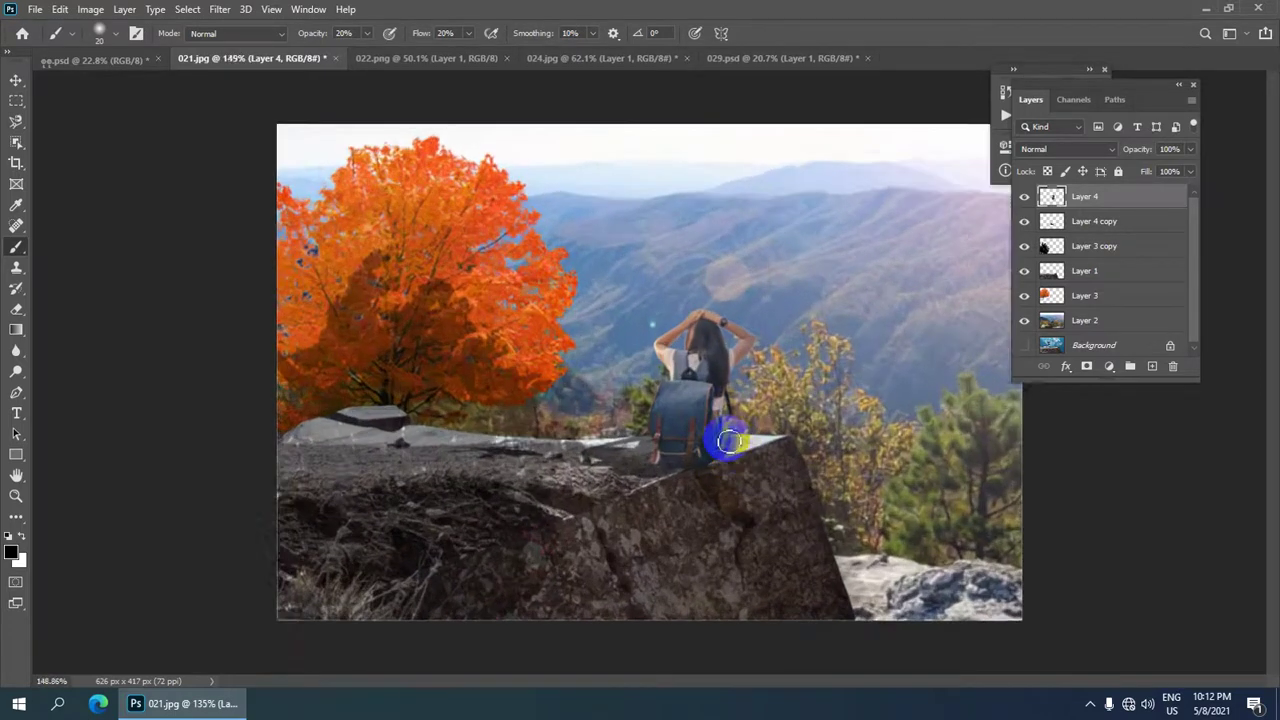
pyautogui.keyDown('alt'); pyautogui.scroll(-2, 731, 442); pyautogui.keyUp('alt')
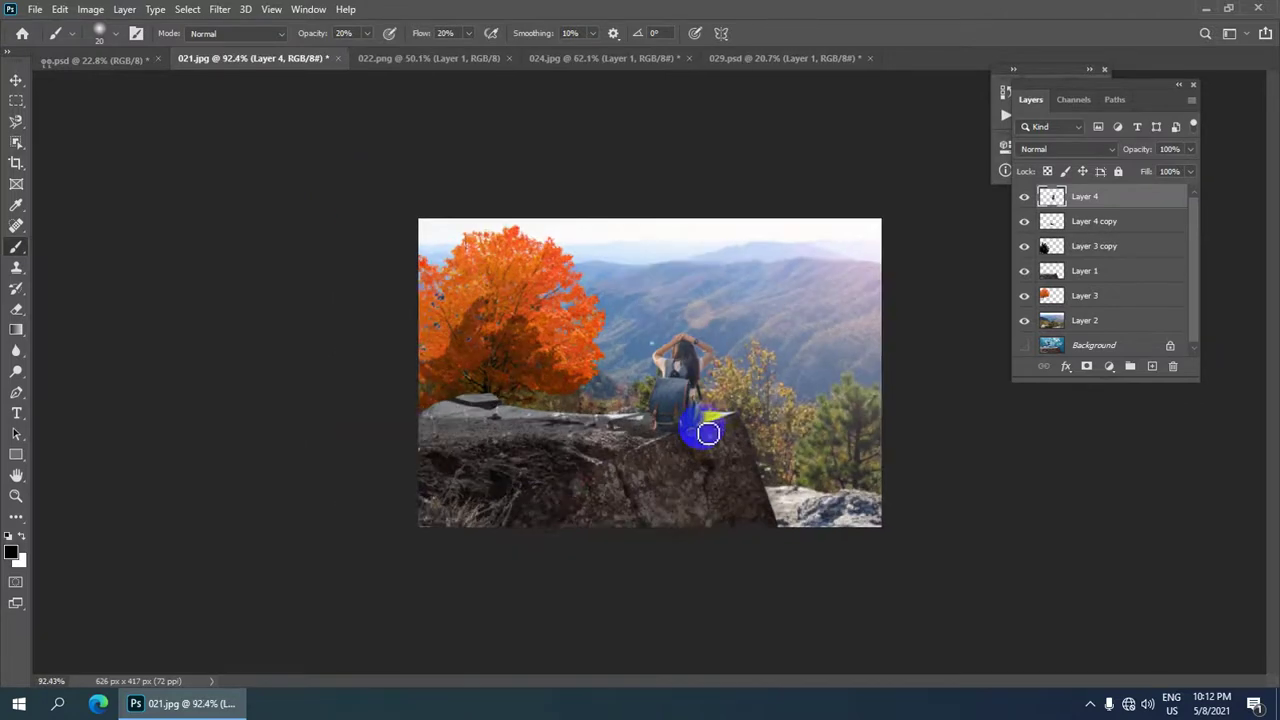
pyautogui.scroll(1, 722, 432)
pyautogui.scroll(-1, 718, 430)
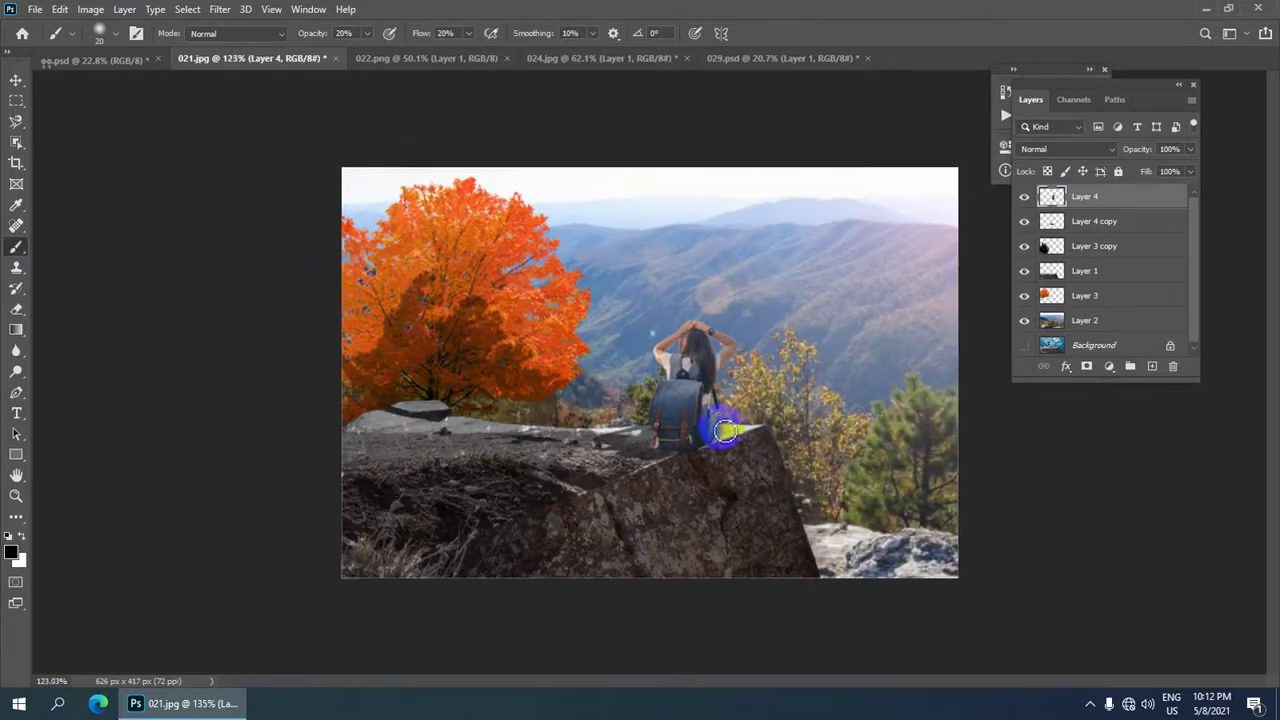
pyautogui.scroll(-1, 726, 430)
pyautogui.scroll(-1, 725, 430)
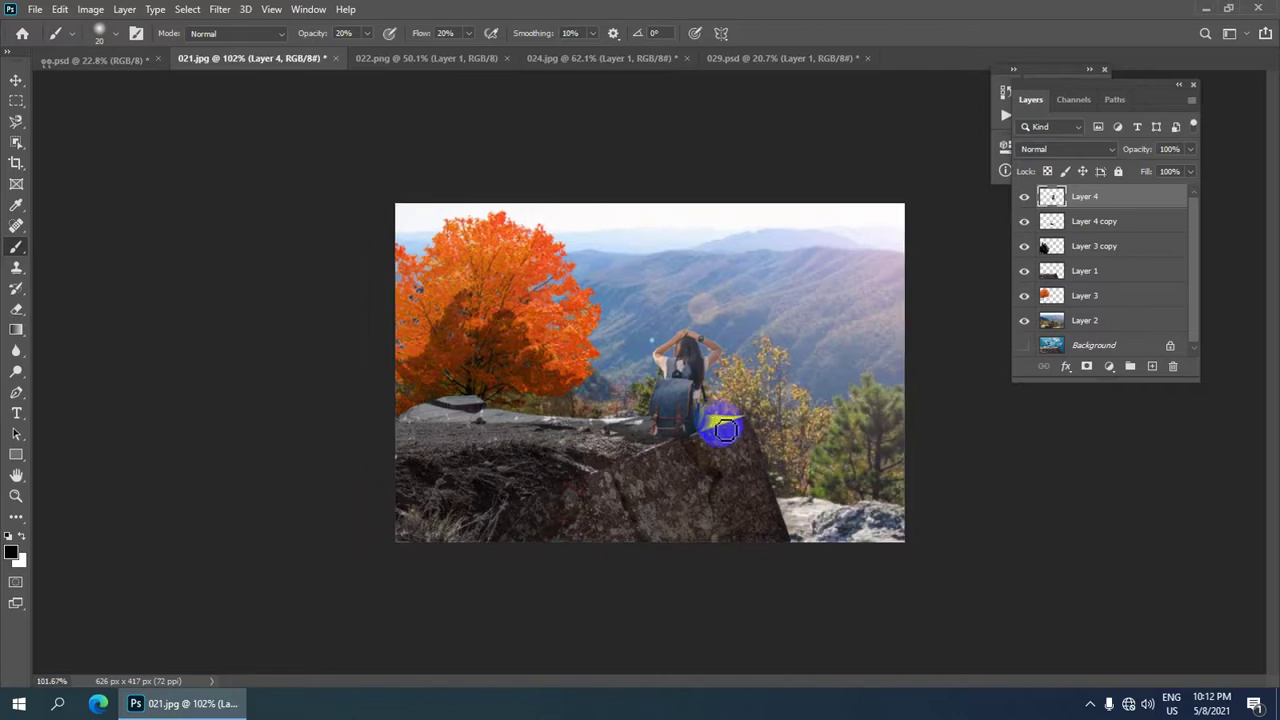
pyautogui.scroll(1, 610, 340)
pyautogui.scroll(-1, 628, 337)
pyautogui.scroll(-1, 635, 337)
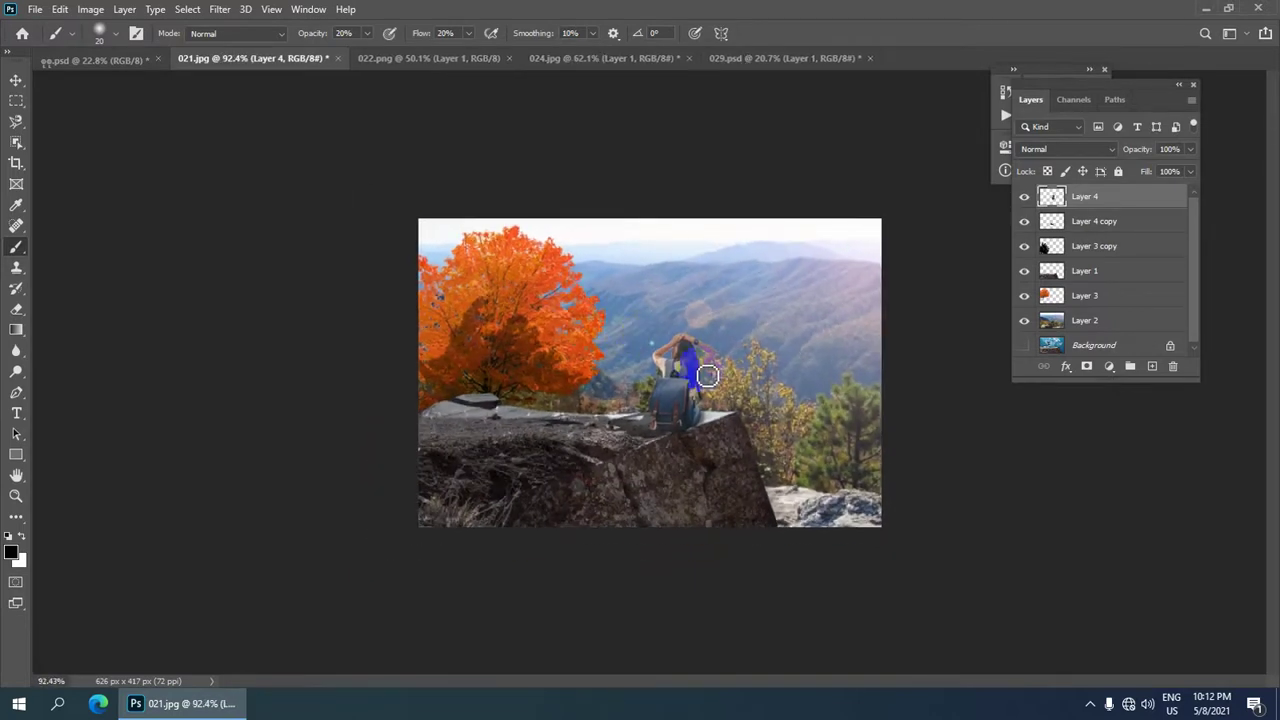
pyautogui.scroll(-1, 707, 375)
pyautogui.scroll(3, 690, 362)
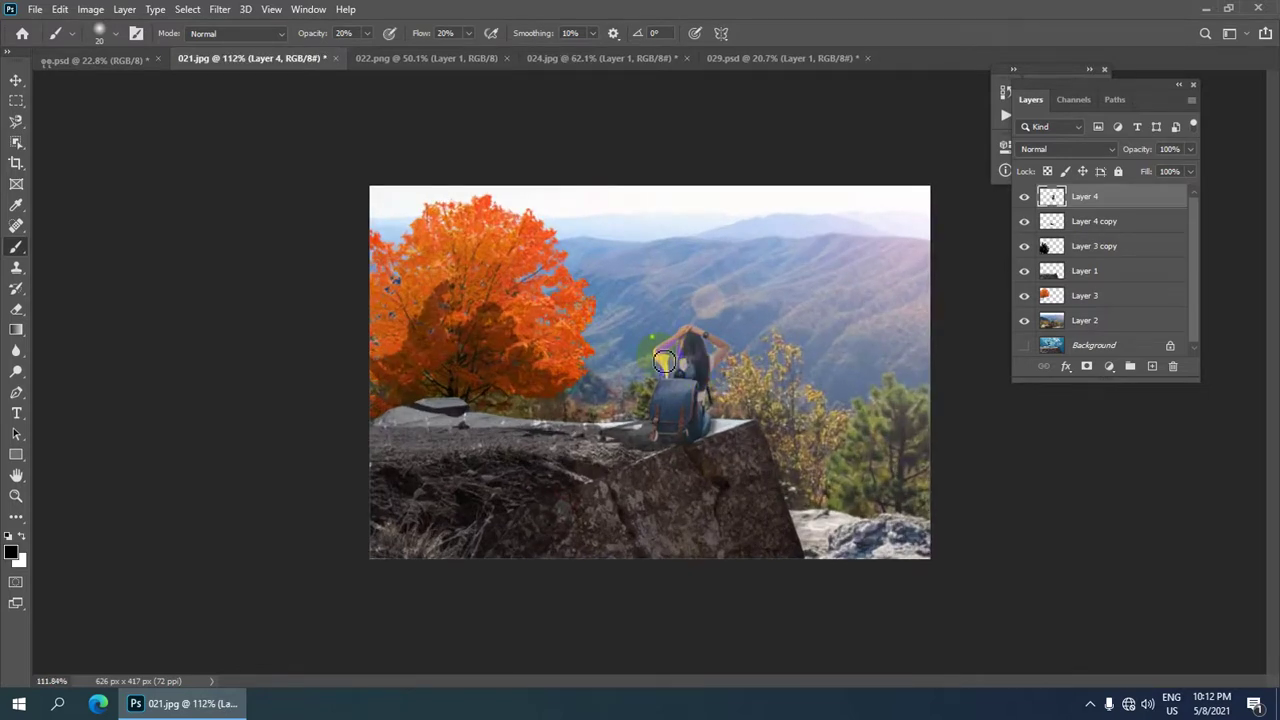
# - Start Save As on this computer with JPEG chosen as the file format
pyautogui.click(35, 9)
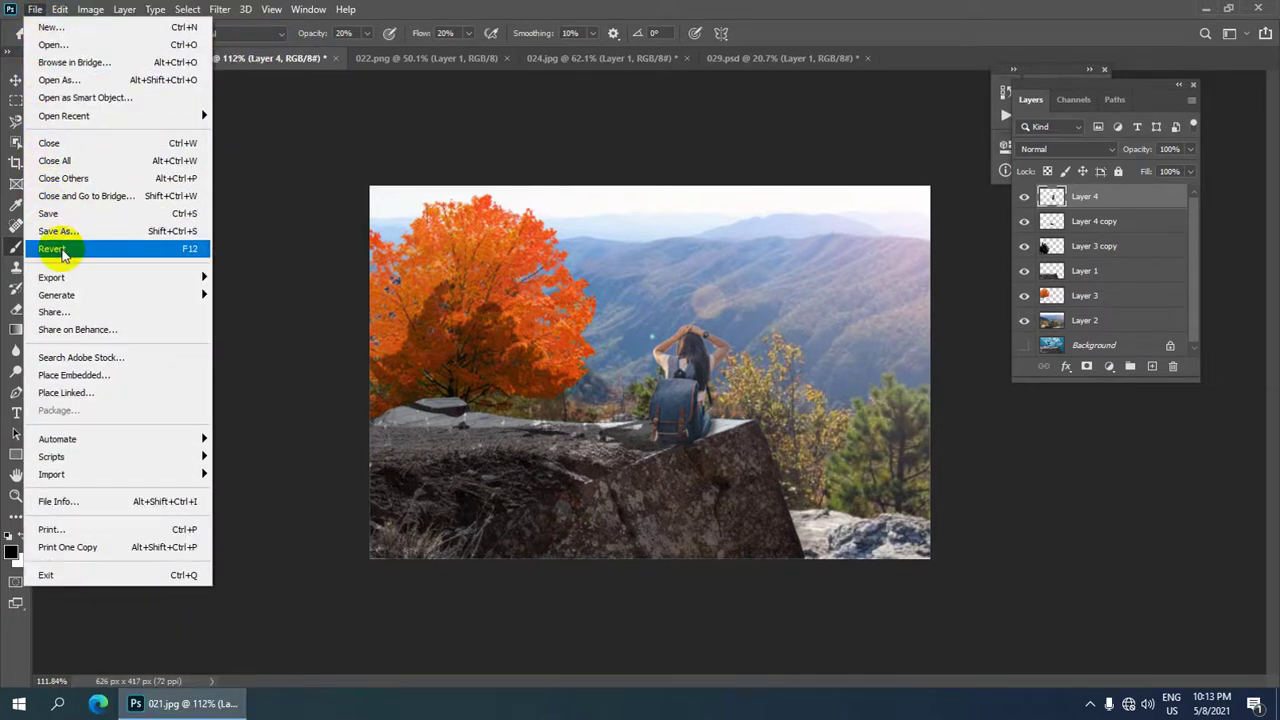
pyautogui.click(69, 235)
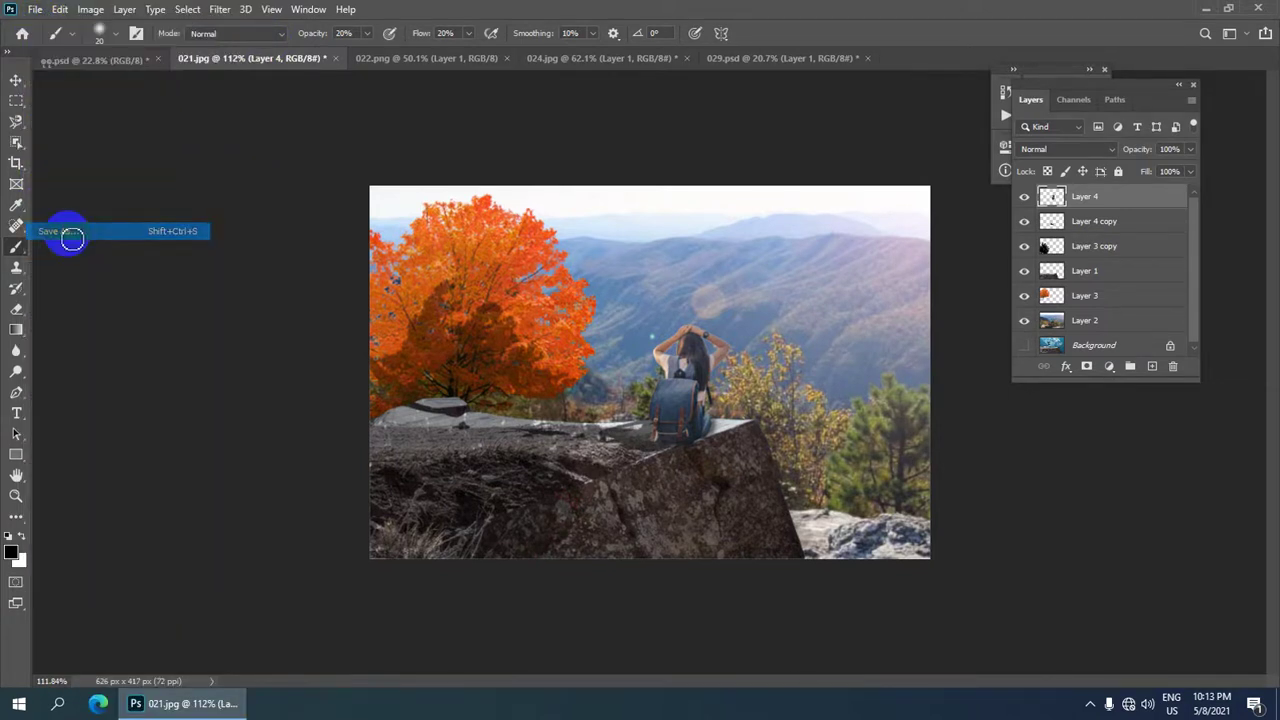
pyautogui.click(748, 484)
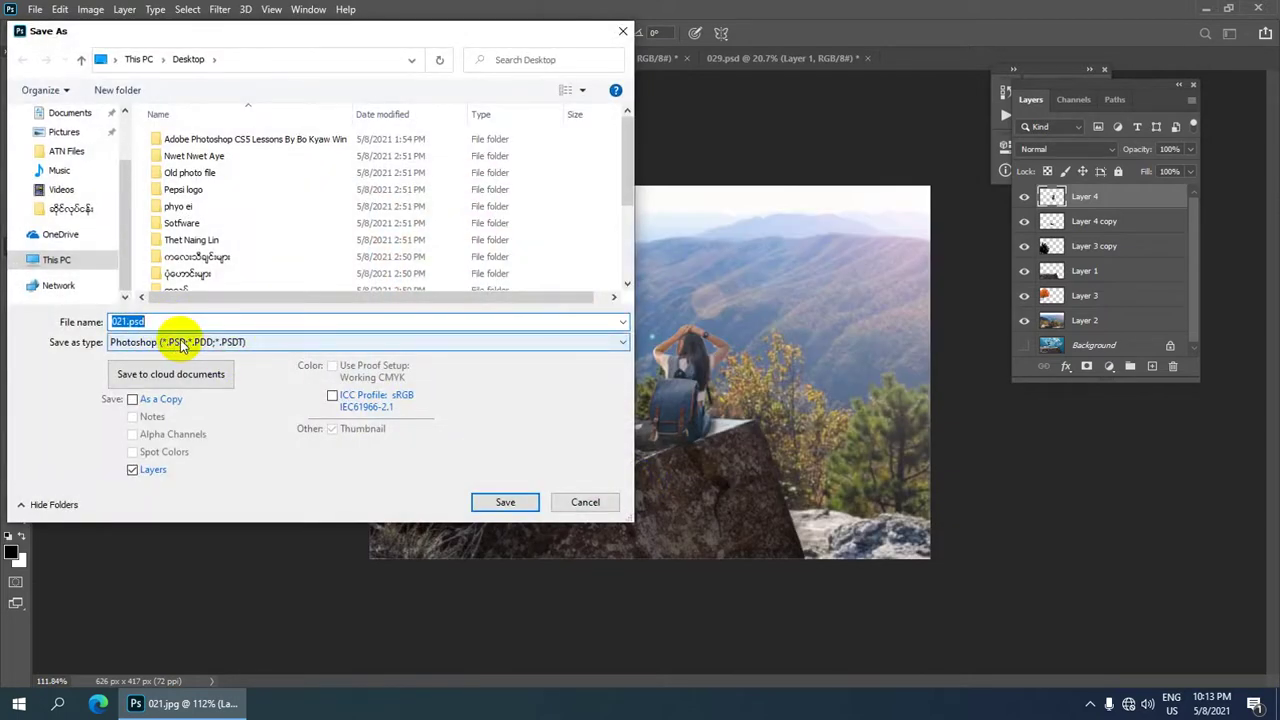
pyautogui.click(181, 345)
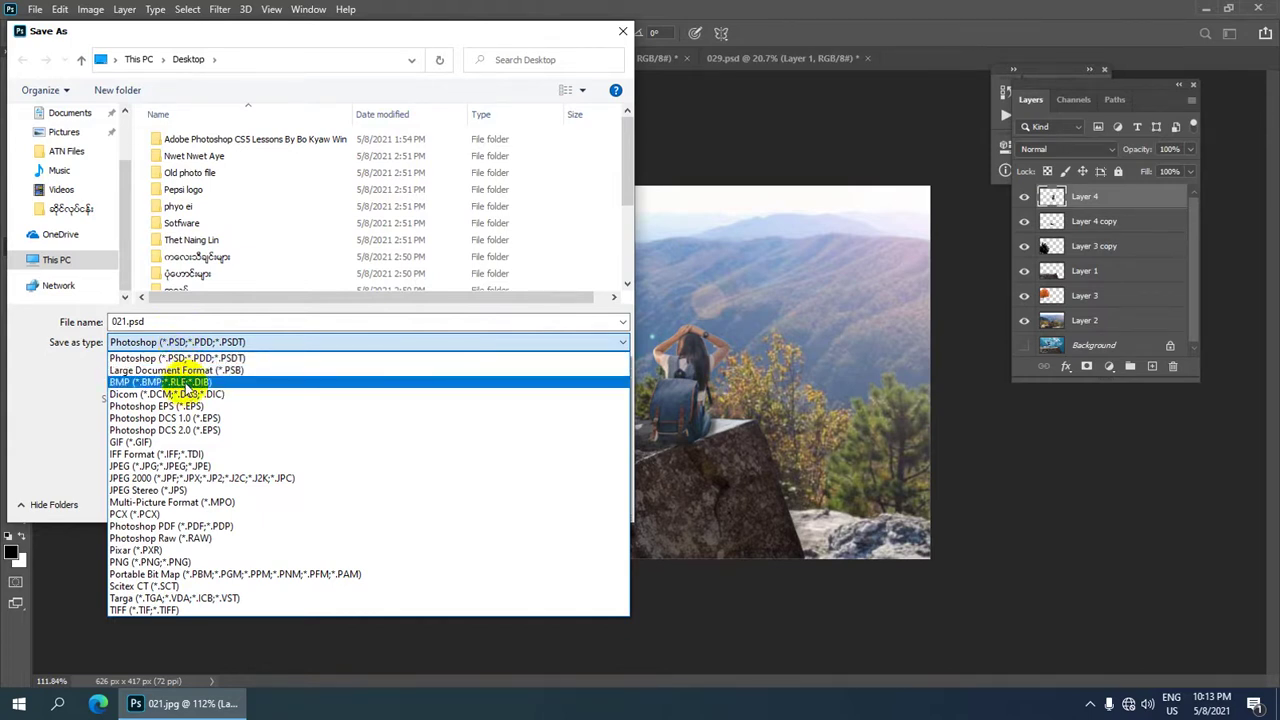
pyautogui.click(197, 466)
# - Name the file 076 and save it to the Desktop
pyautogui.doubleClick(145, 322)
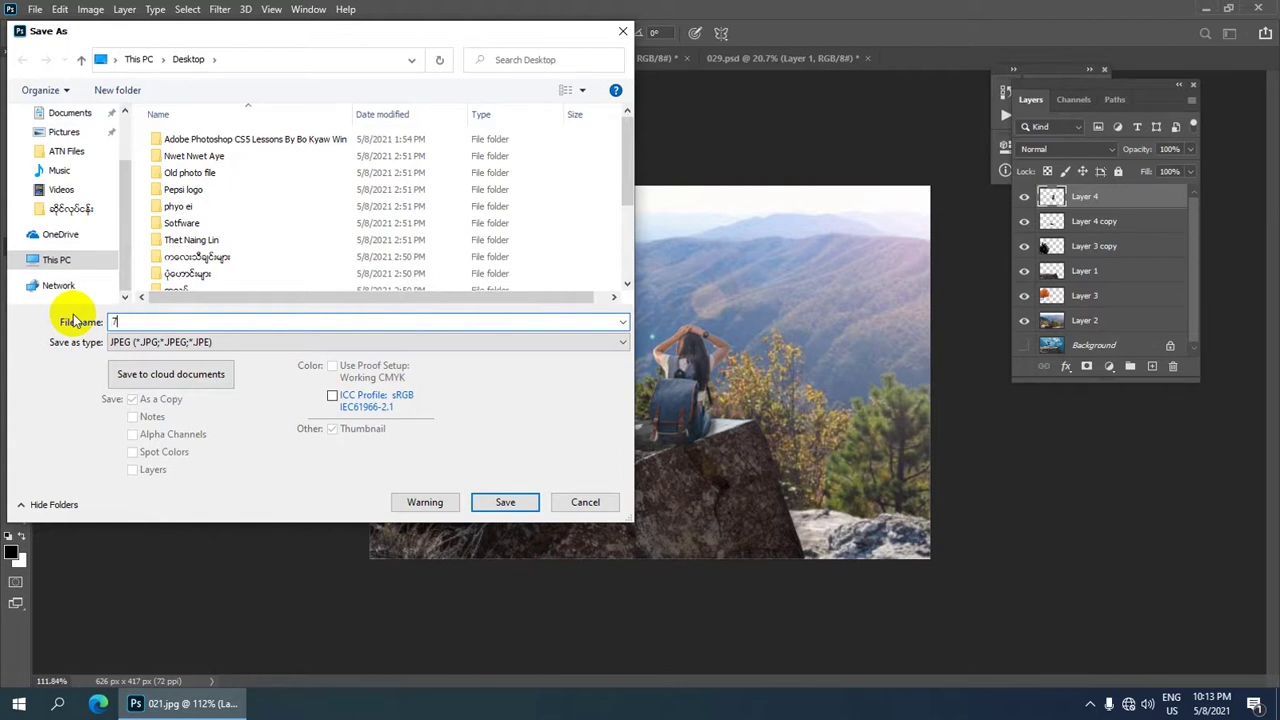
pyautogui.write('076')
pyautogui.scroll(-3, 226, 216)
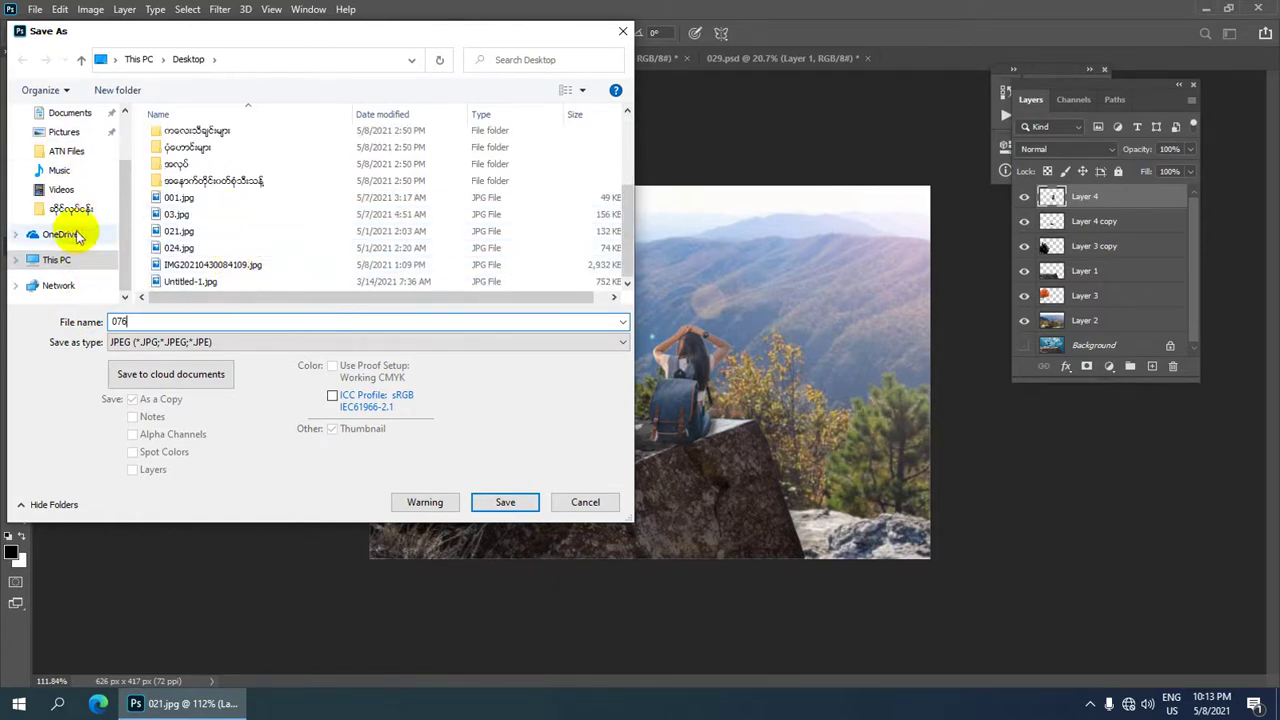
pyautogui.scroll(1, 70, 163)
pyautogui.click(64, 113)
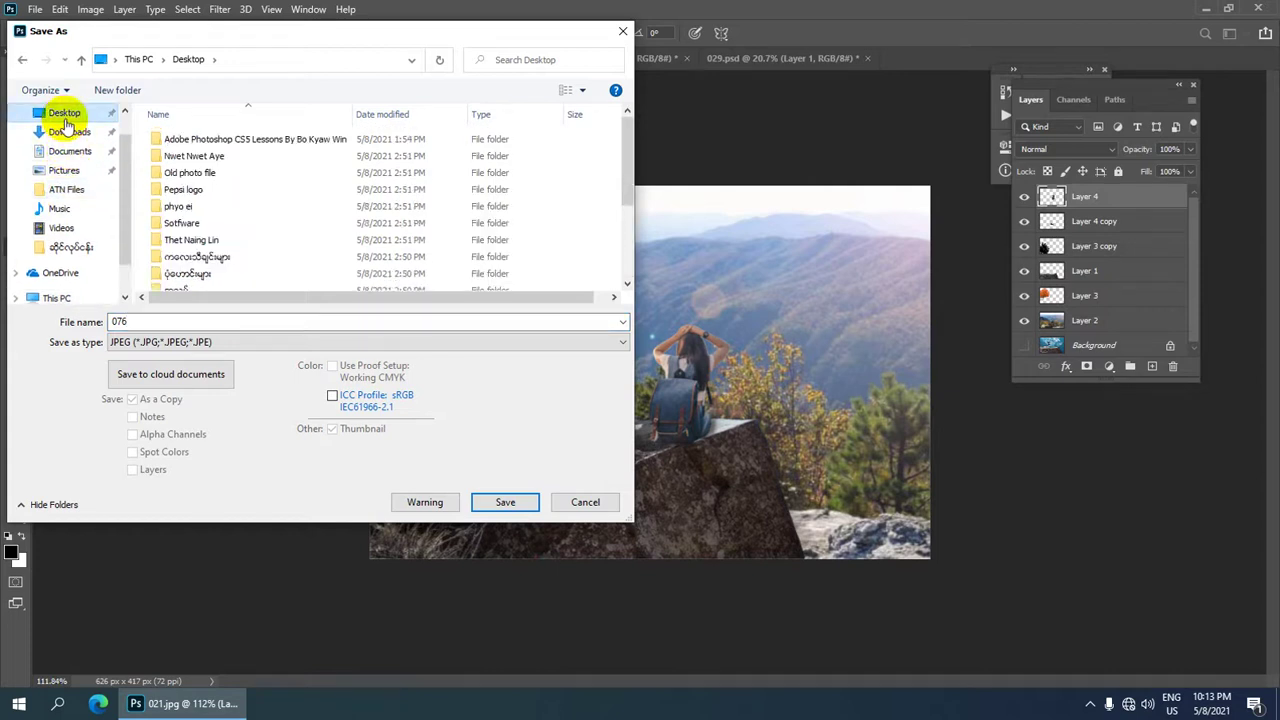
pyautogui.scroll(-3, 263, 213)
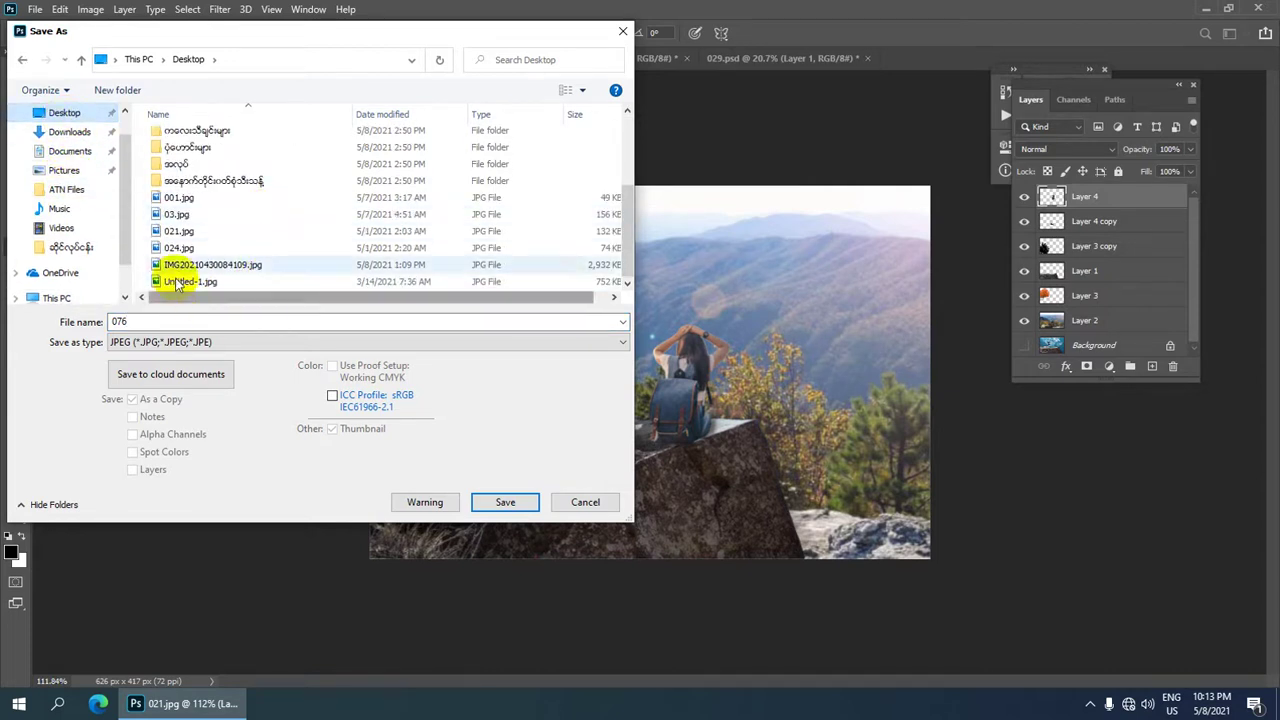
pyautogui.click(508, 501)
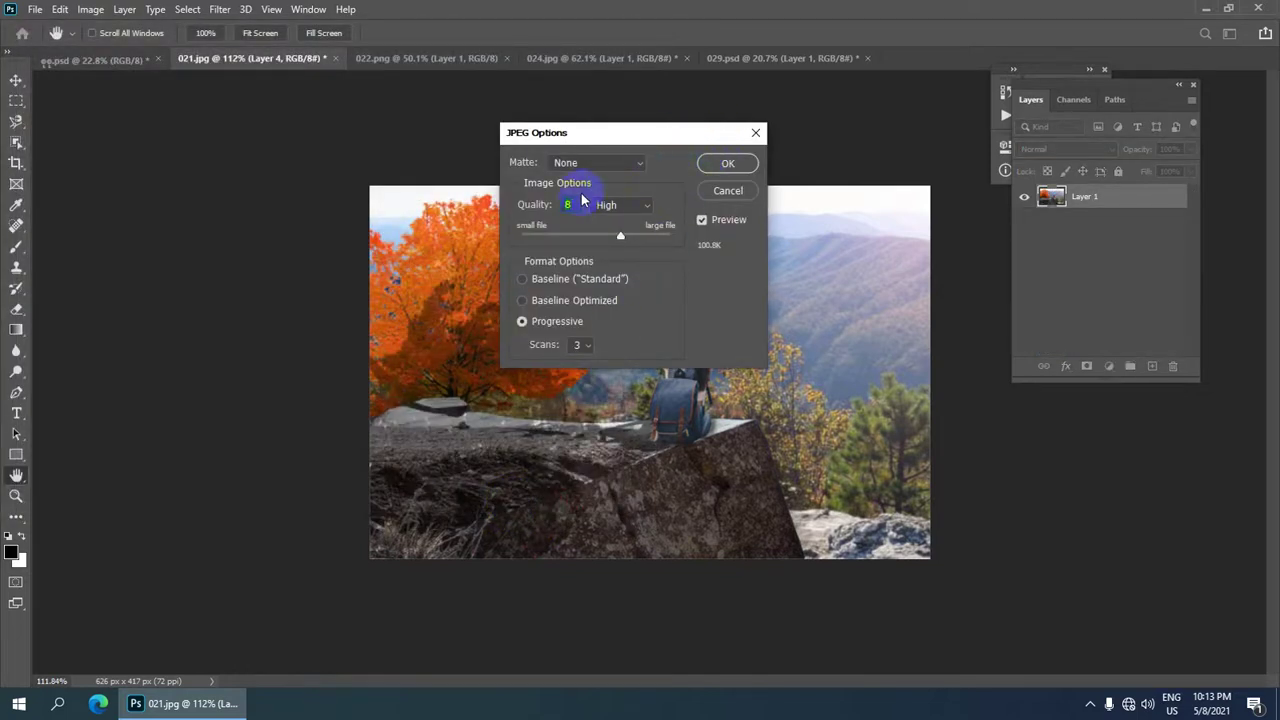
# - Accept JPEG Options at Maximum quality 12
pyautogui.click(740, 167)
pyautogui.scroll(-1, 674, 297)
pyautogui.scroll(-1, 677, 345)
pyautogui.scroll(2, 677, 348)
pyautogui.scroll(-1, 690, 387)
pyautogui.scroll(-1, 690, 387)
pyautogui.scroll(-1, 692, 388)
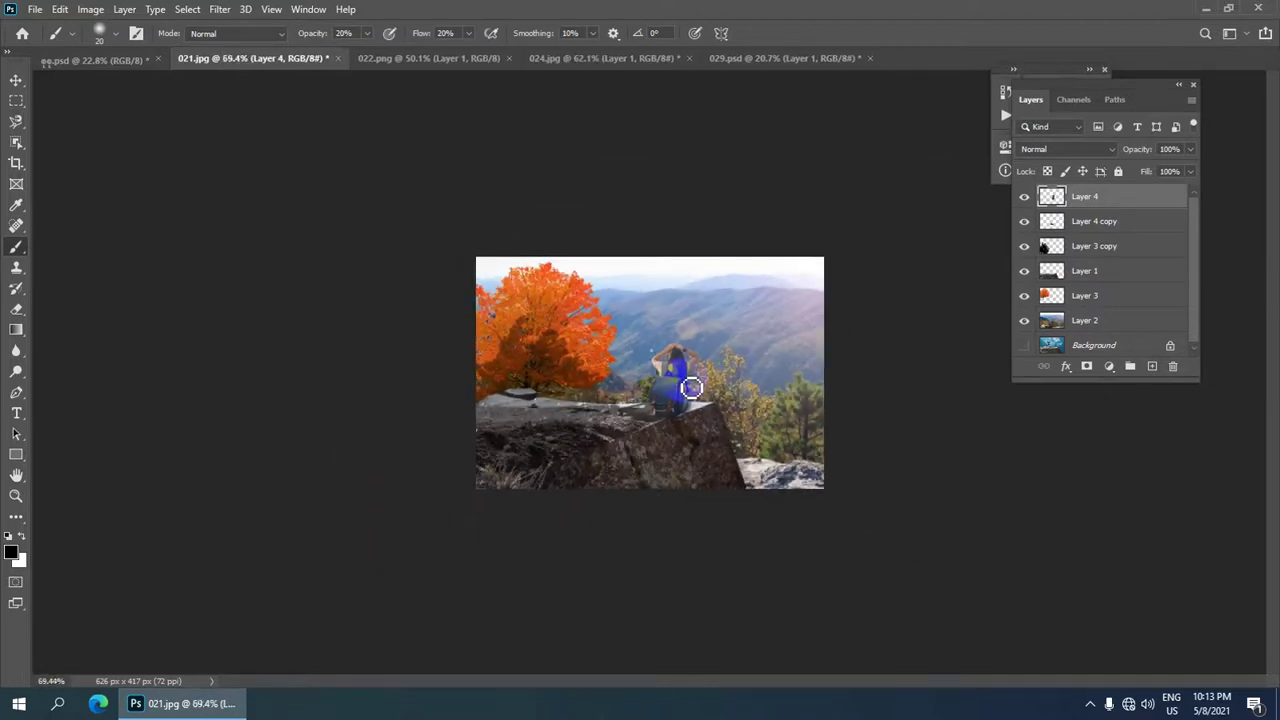